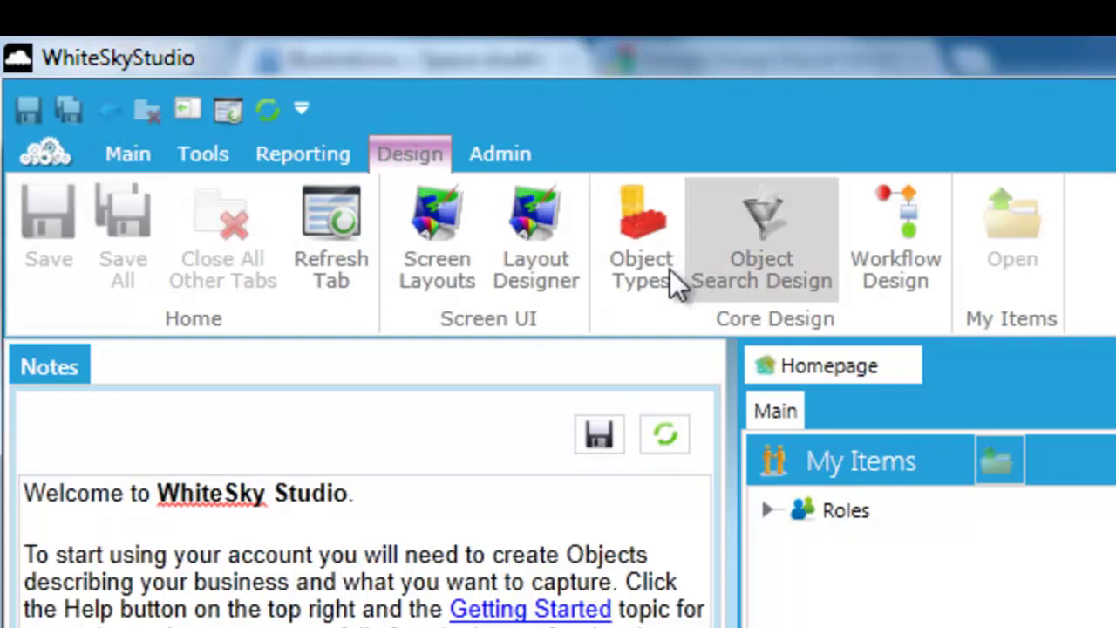
- Create a new object type with the object type name Mission and the collection name Mission
{"action": "left_click", "coordinate": [643, 266]}
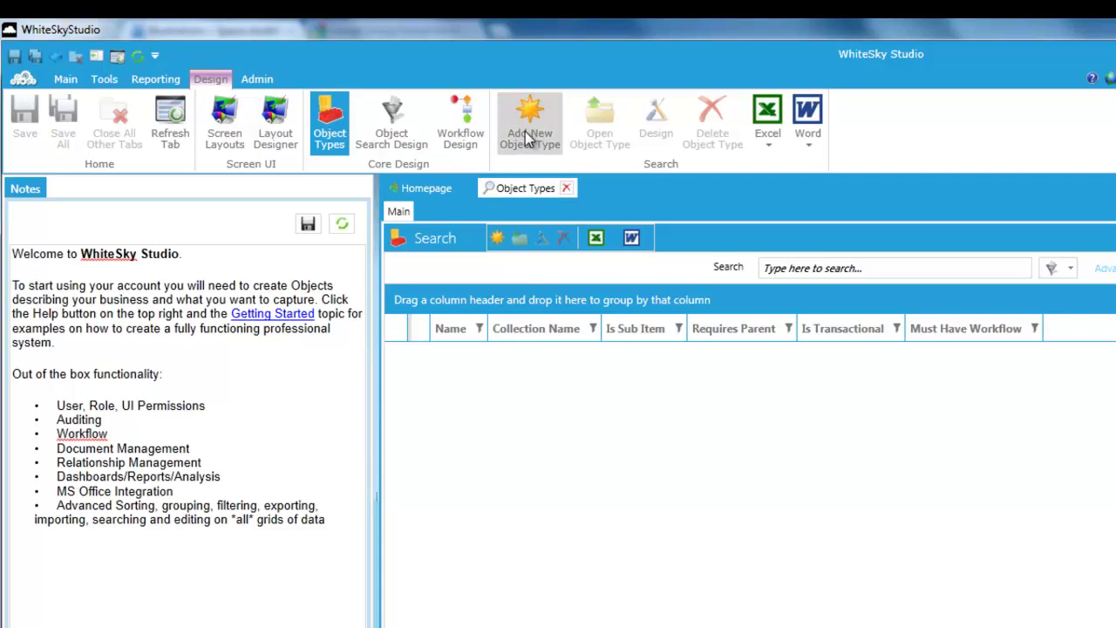
{"action": "left_click", "coordinate": [525, 131]}
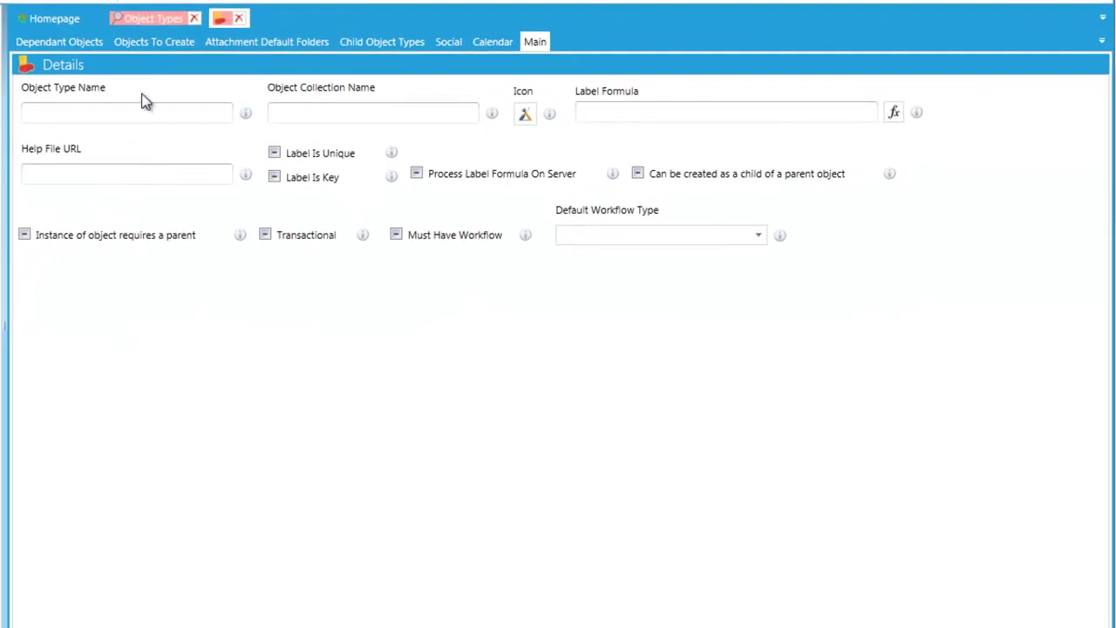
{"action": "left_click", "coordinate": [511, 284]}
{"action": "type", "text": "Mission"}
{"action": "key", "text": "Tab"}
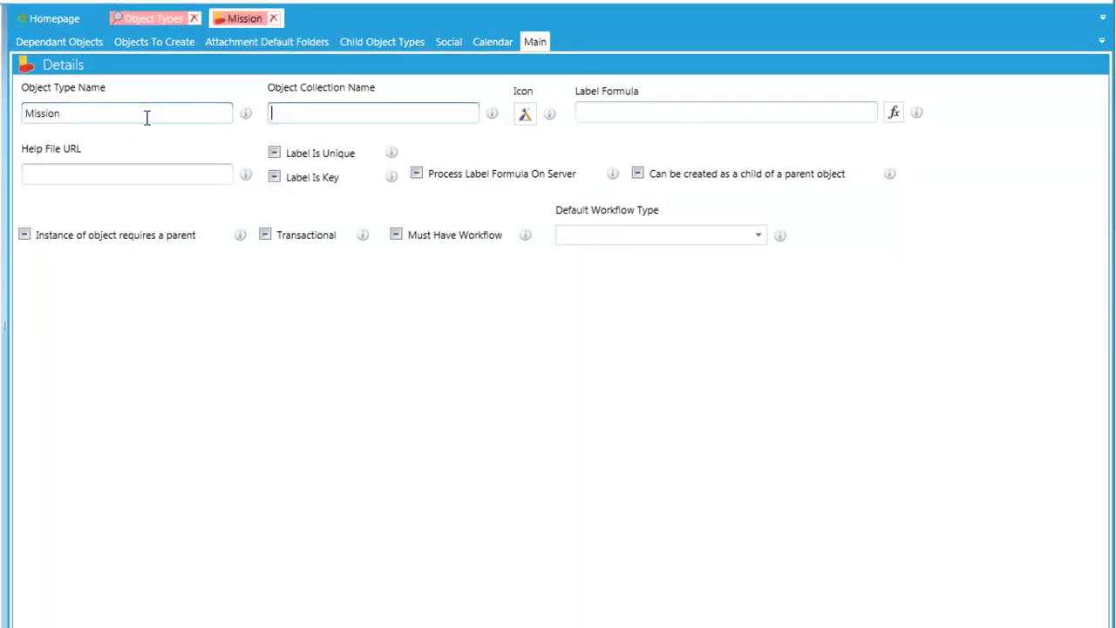
{"action": "key", "text": "Tab"}
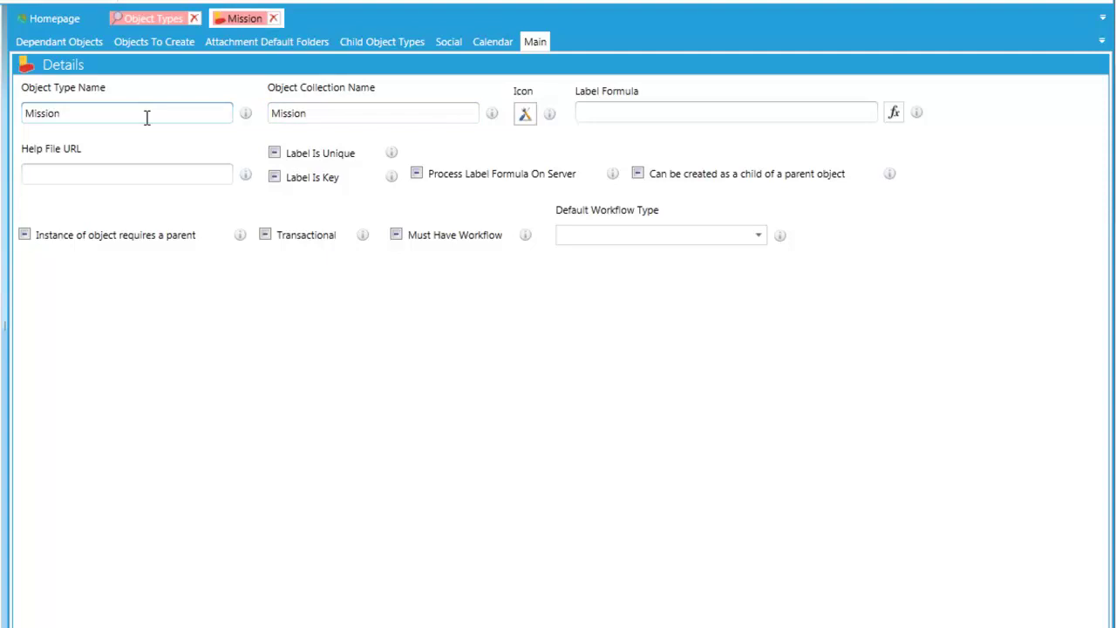
- Assign the Globe icon to the Mission object type and set its label formula to Me.GetPropString("MissionName")
{"action": "left_click", "coordinate": [524, 121]}
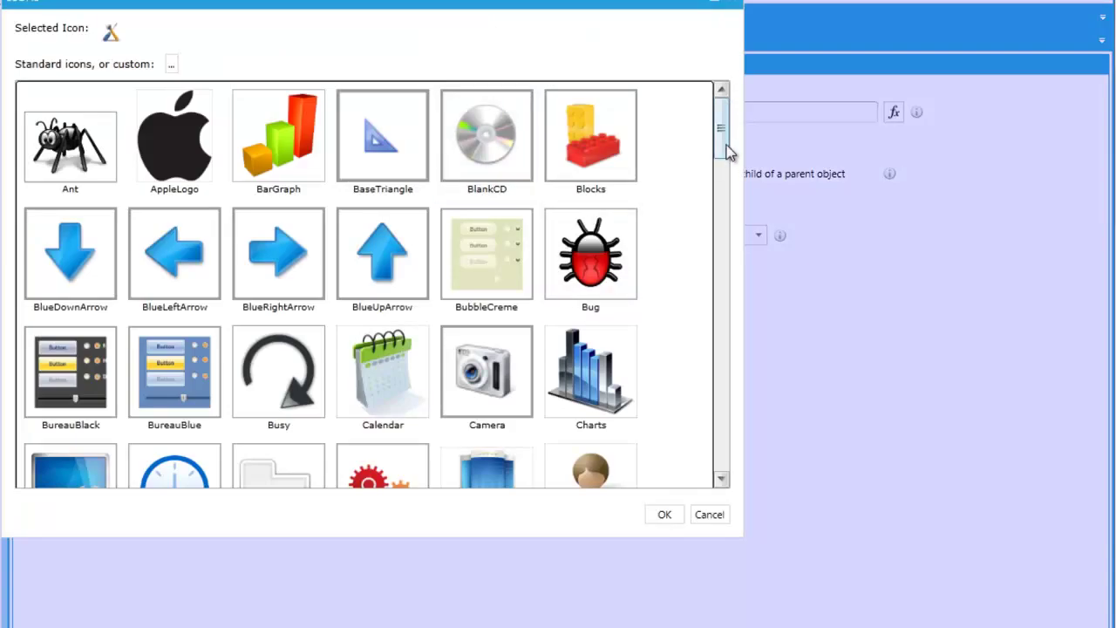
{"action": "mouse_move", "coordinate": [725, 138]}
{"action": "left_mouse_down"}
{"action": "mouse_move", "coordinate": [724, 279]}
{"action": "mouse_move", "coordinate": [724, 228]}
{"action": "left_mouse_up"}
{"action": "left_click", "coordinate": [383, 196]}
{"action": "left_click", "coordinate": [664, 512]}
{"action": "left_click", "coordinate": [670, 113]}
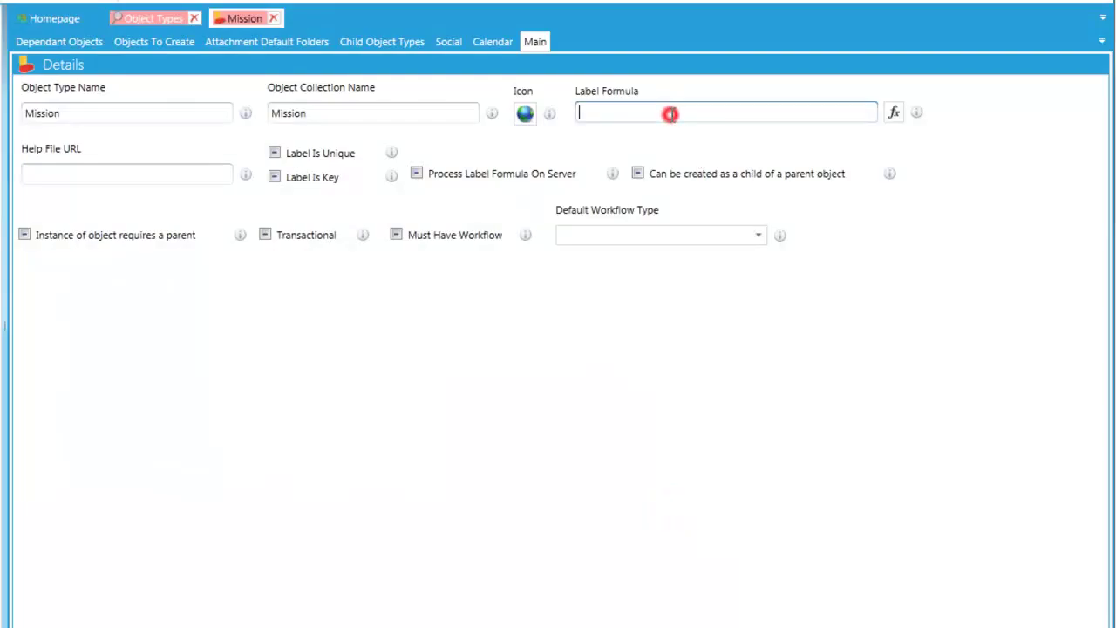
{"action": "type", "text": "Me.GetPropString(\"MissionName"}
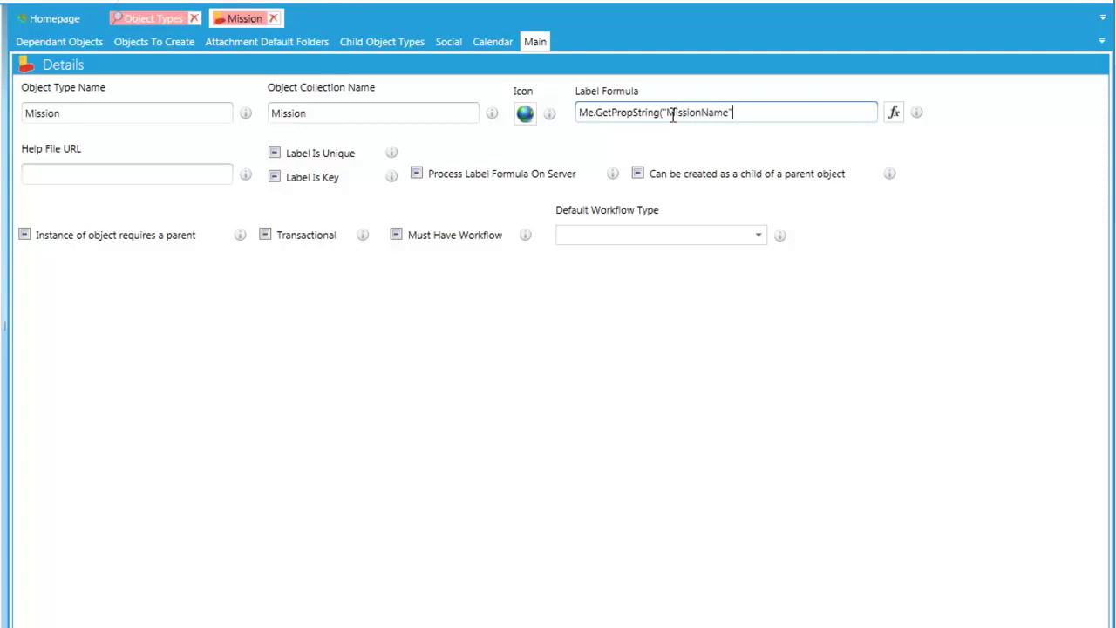
- Mark the Mission label as both unique and key, and save the object type
{"action": "left_click", "coordinate": [291, 153]}
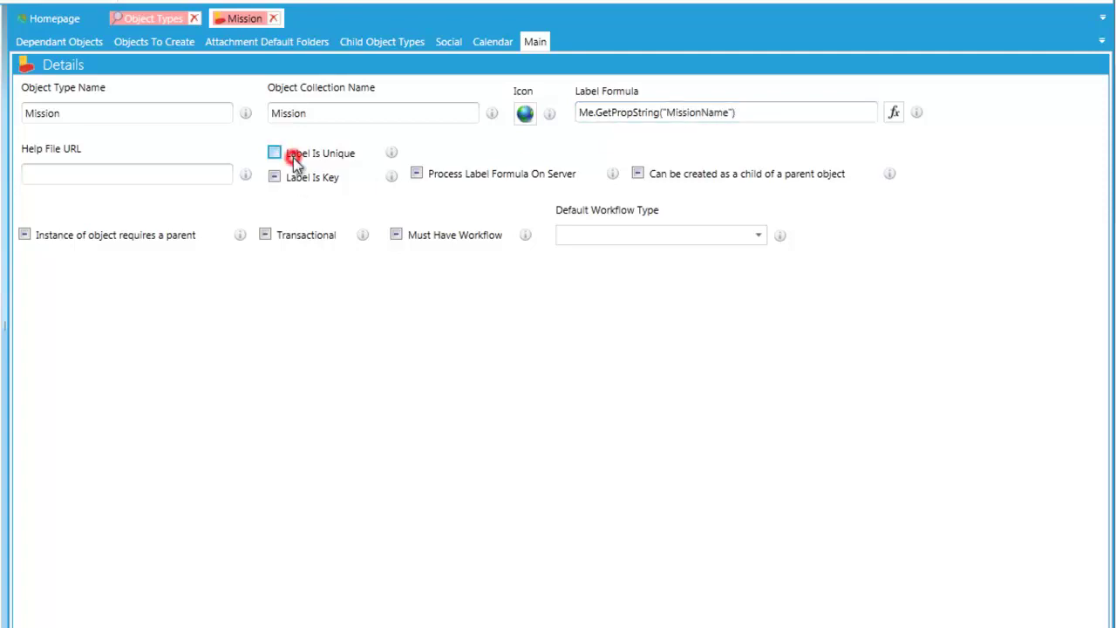
{"action": "left_click", "coordinate": [291, 179]}
{"action": "left_click", "coordinate": [293, 185]}
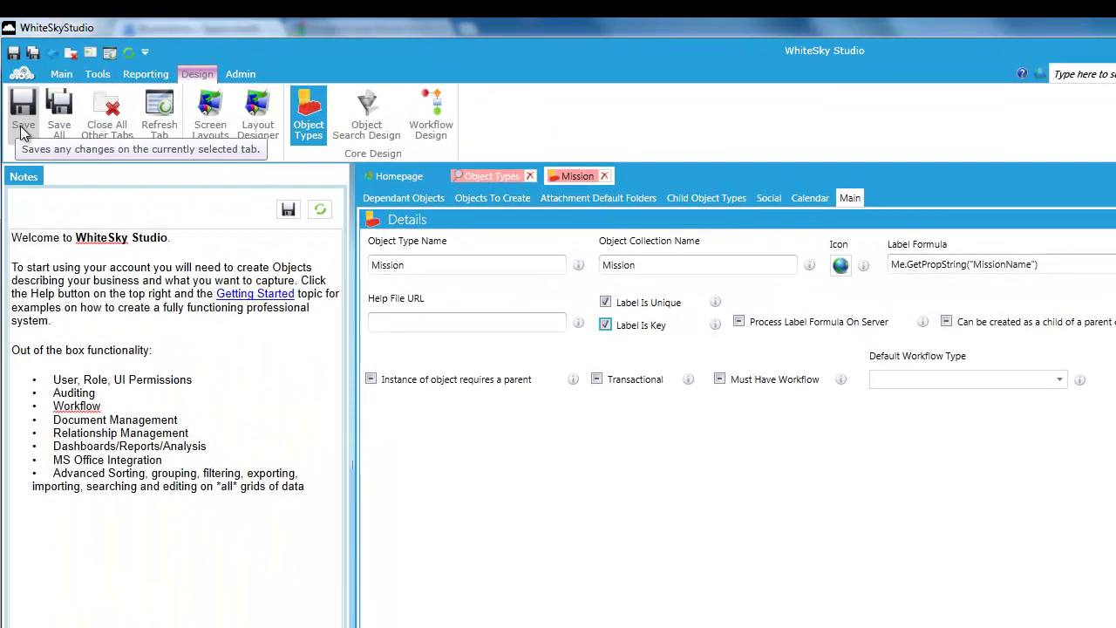
{"action": "left_click", "coordinate": [23, 129]}
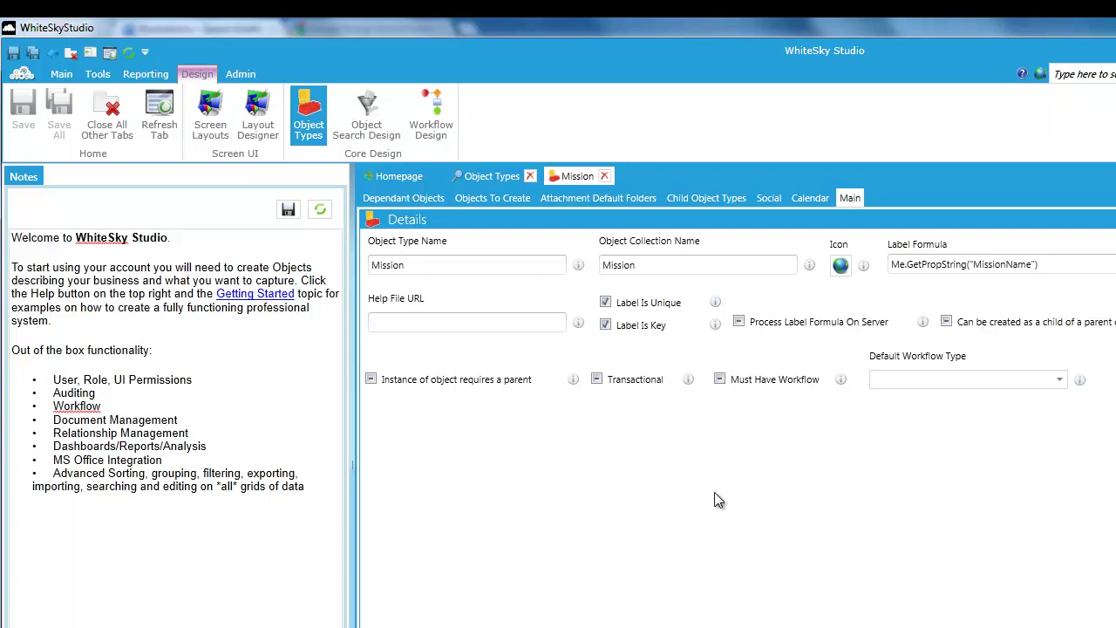
- Open the group design of the Mission object type and add a new group named Main
{"action": "left_click", "coordinate": [481, 176]}
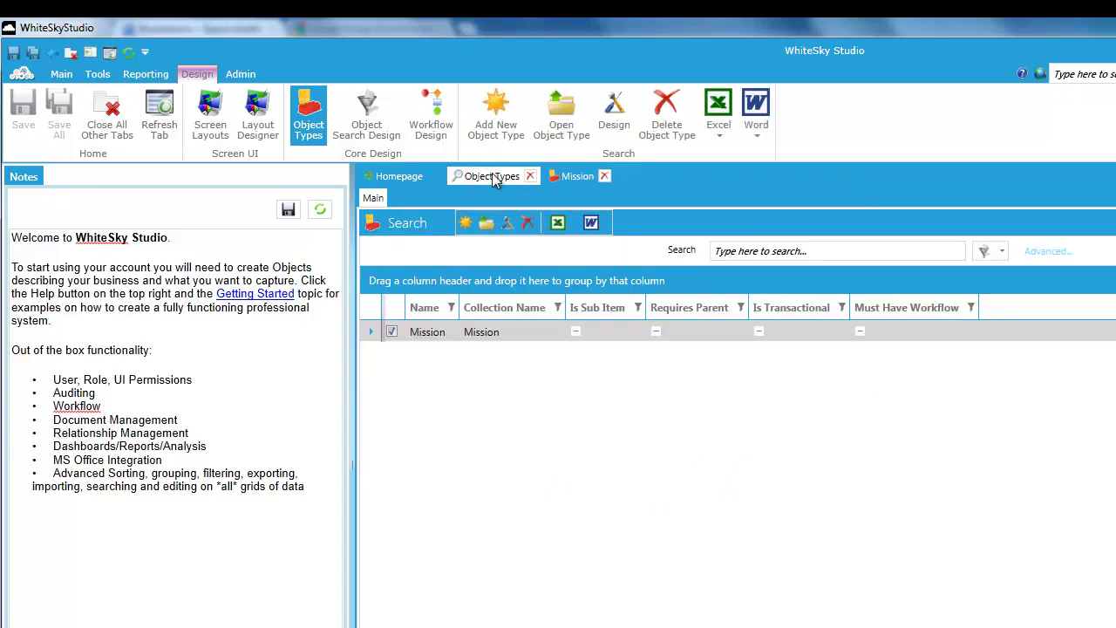
{"action": "left_click", "coordinate": [611, 115]}
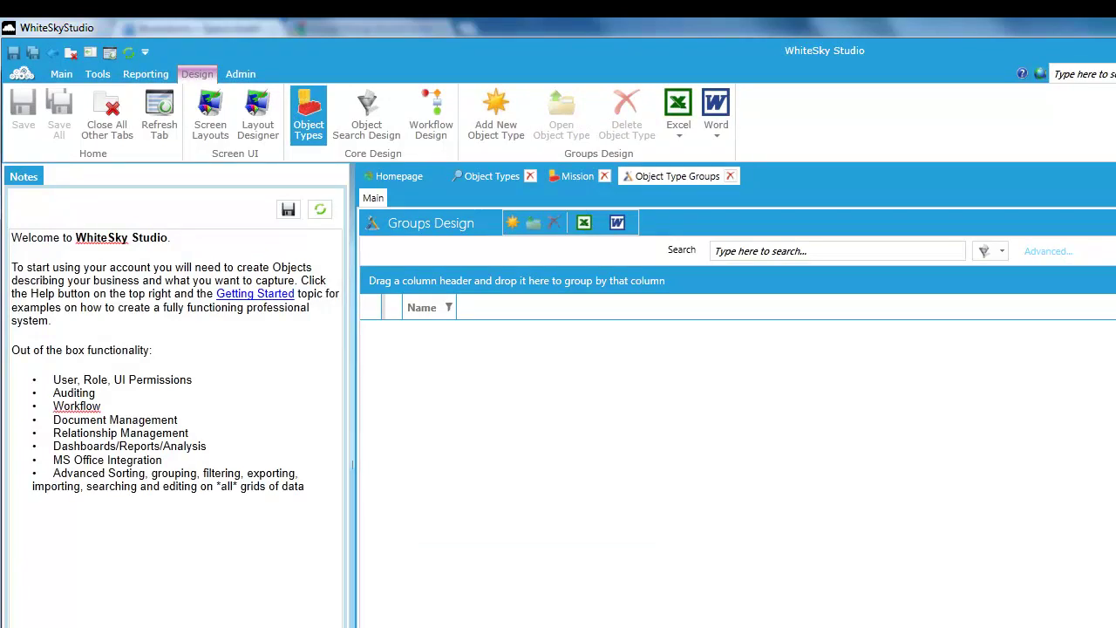
{"action": "left_click", "coordinate": [495, 109]}
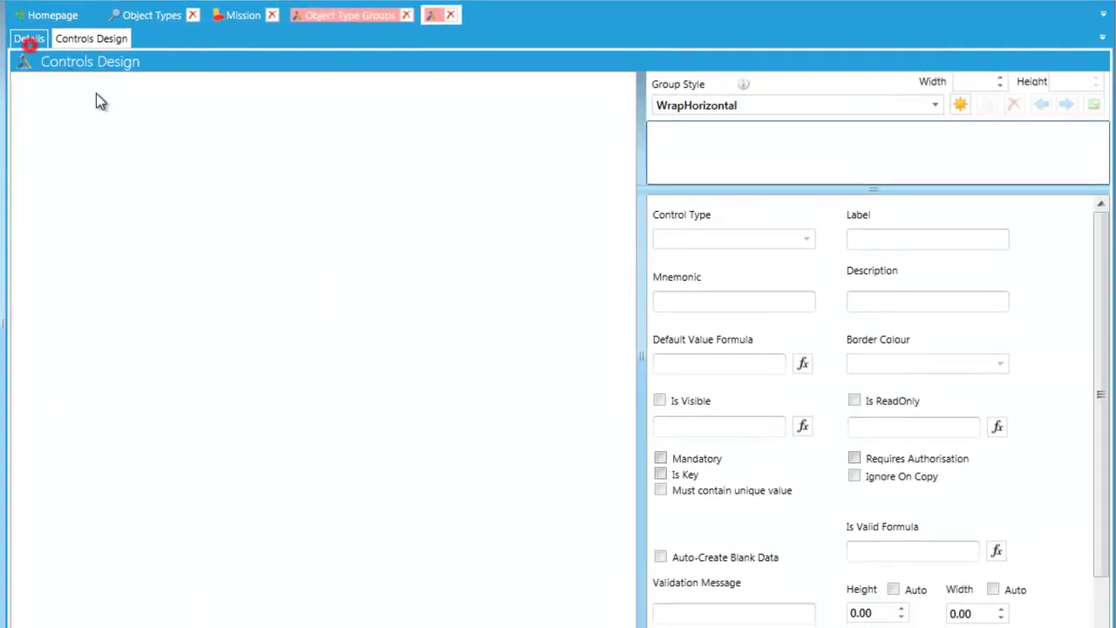
{"action": "left_click", "coordinate": [377, 197]}
{"action": "left_click", "coordinate": [469, 268]}
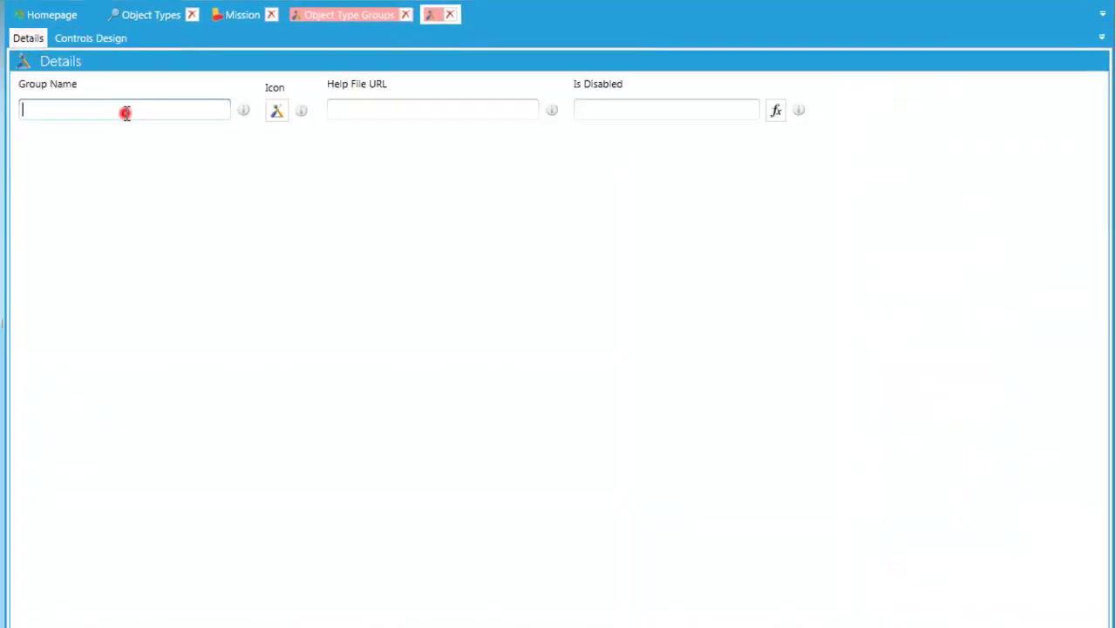
{"action": "type", "text": "Main"}
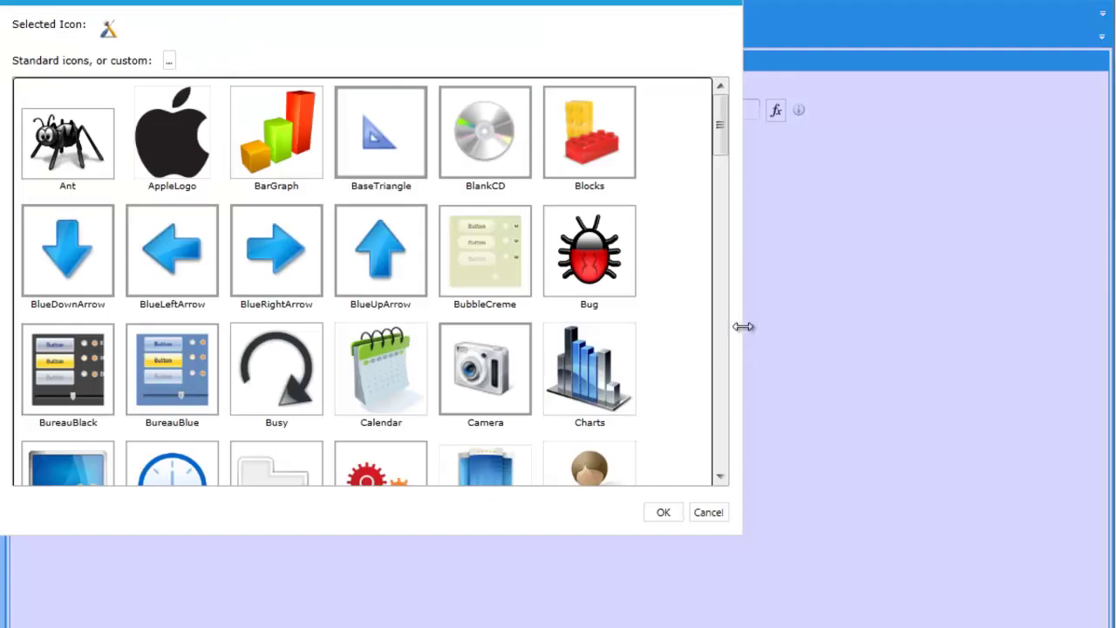
- Choose the Globe icon for the Main group
{"action": "left_click", "coordinate": [722, 323]}
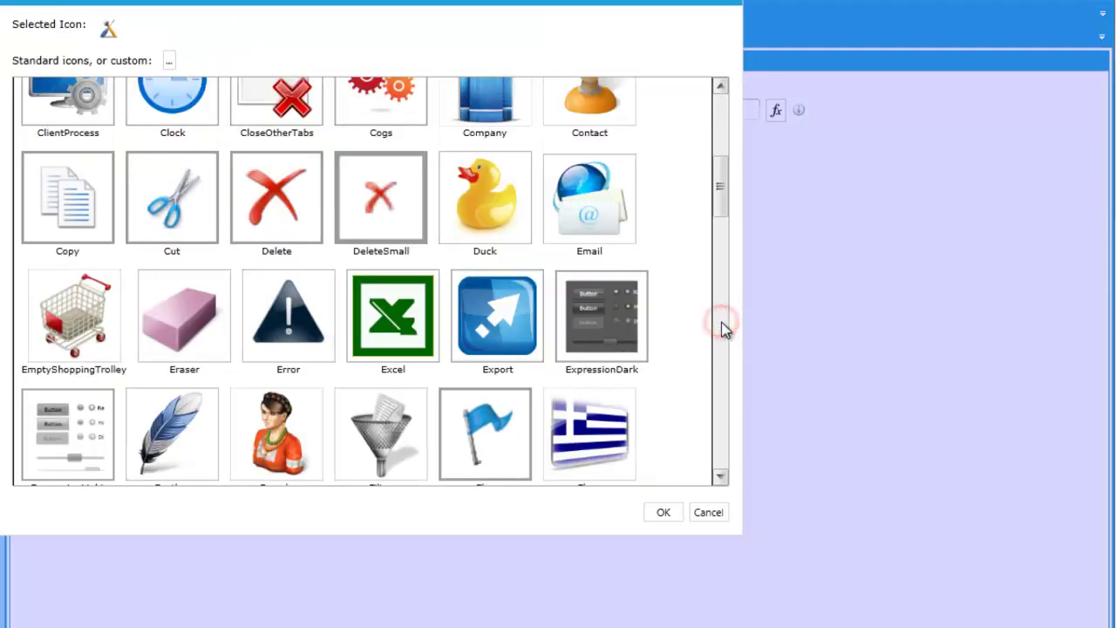
{"action": "left_click", "coordinate": [722, 323]}
{"action": "left_click", "coordinate": [381, 144]}
{"action": "left_click", "coordinate": [663, 512]}
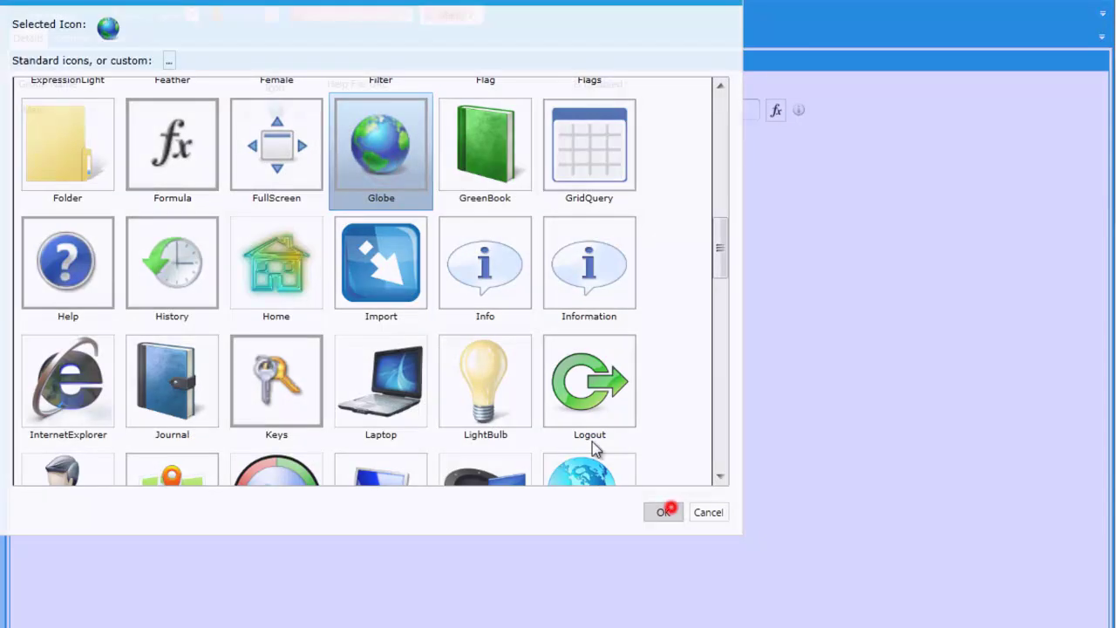
- Add a TextBox control to the Main group labelled Name, with mnemonic MissionName and description "User help and so forth"
{"action": "left_click", "coordinate": [101, 39]}
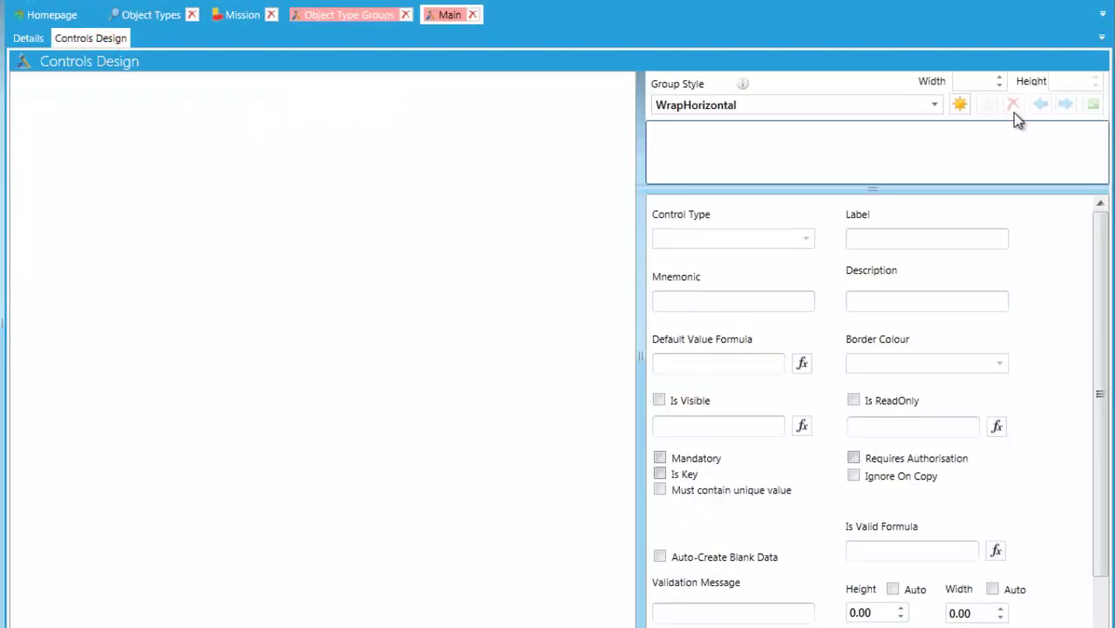
{"action": "left_click", "coordinate": [960, 105]}
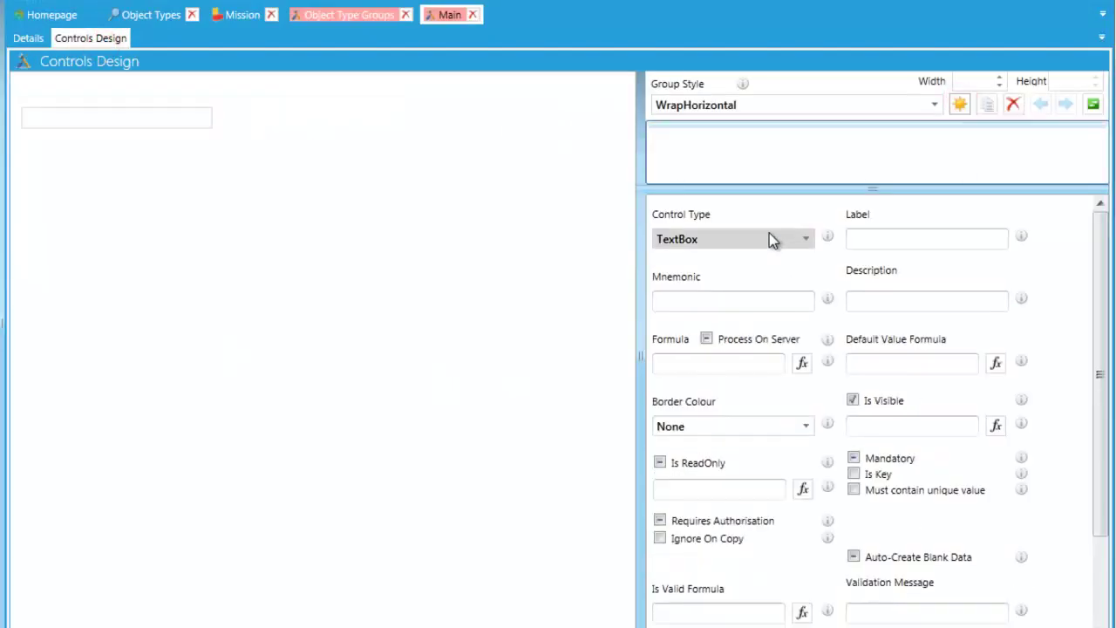
{"action": "left_click", "coordinate": [892, 242]}
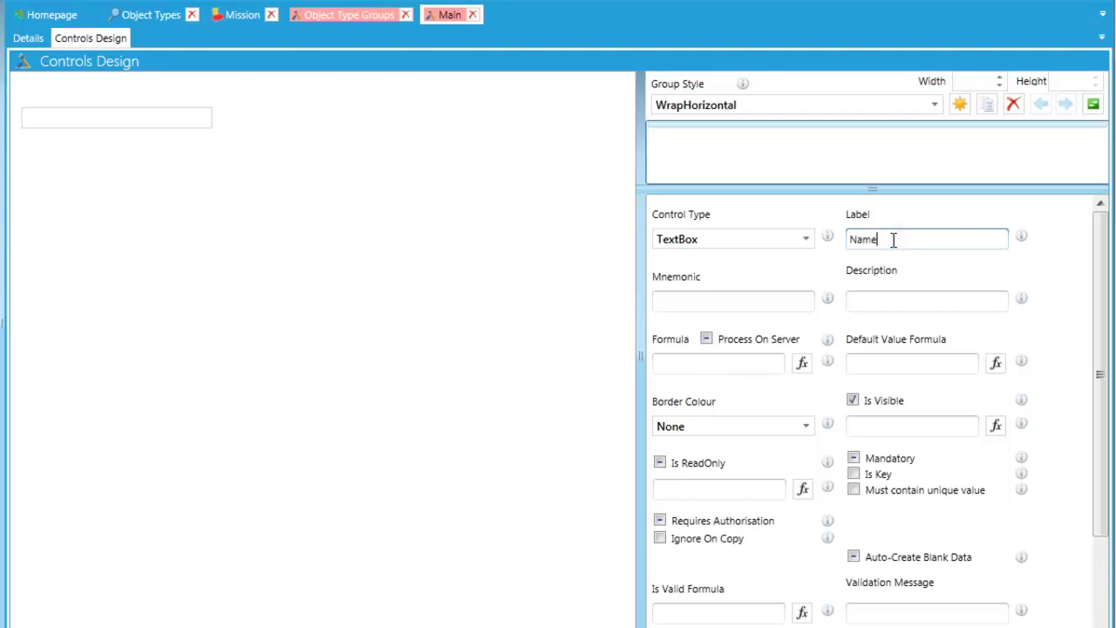
{"action": "type", "text": "Name"}
{"action": "key", "text": "Tab"}
{"action": "key", "text": "ctrl+a"}
{"action": "type", "text": "Mis"}
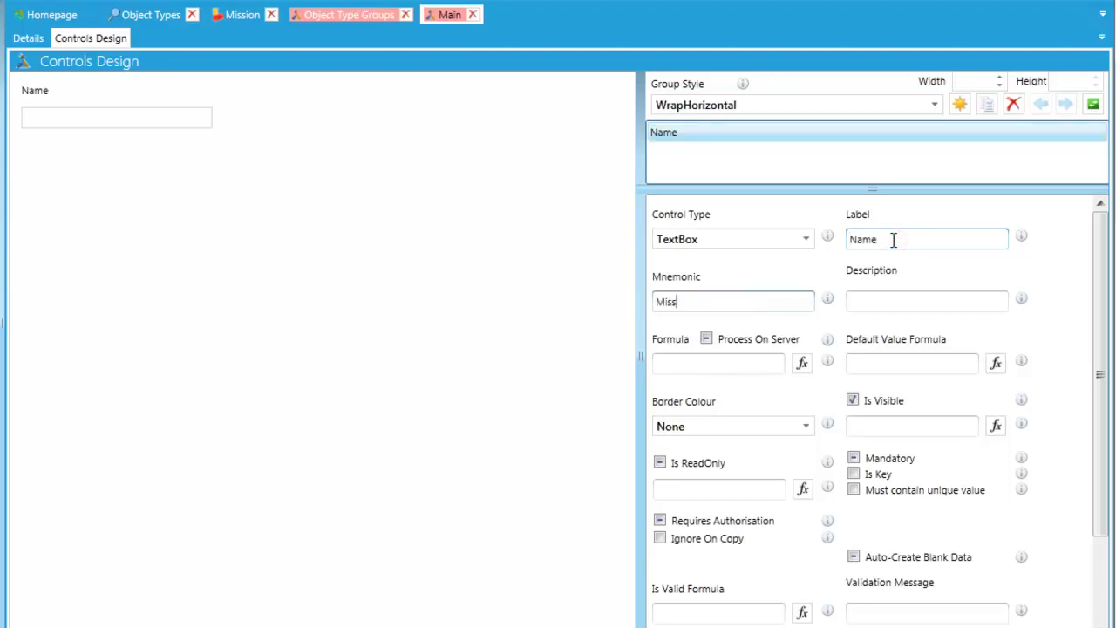
{"action": "key", "text": "Tab"}
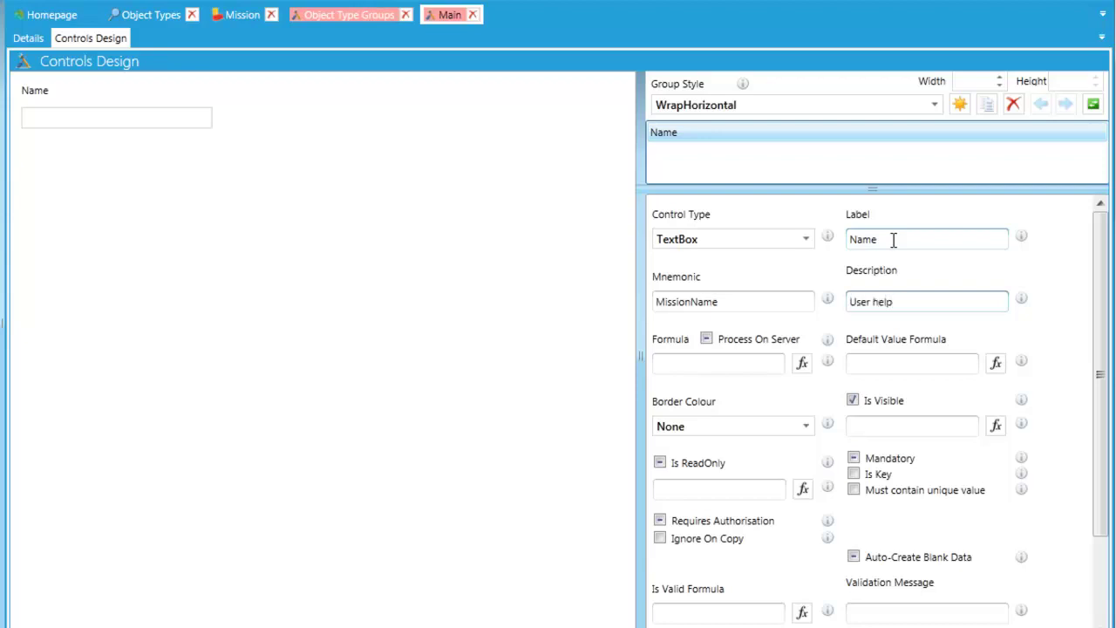
{"action": "key", "text": "Tab"}
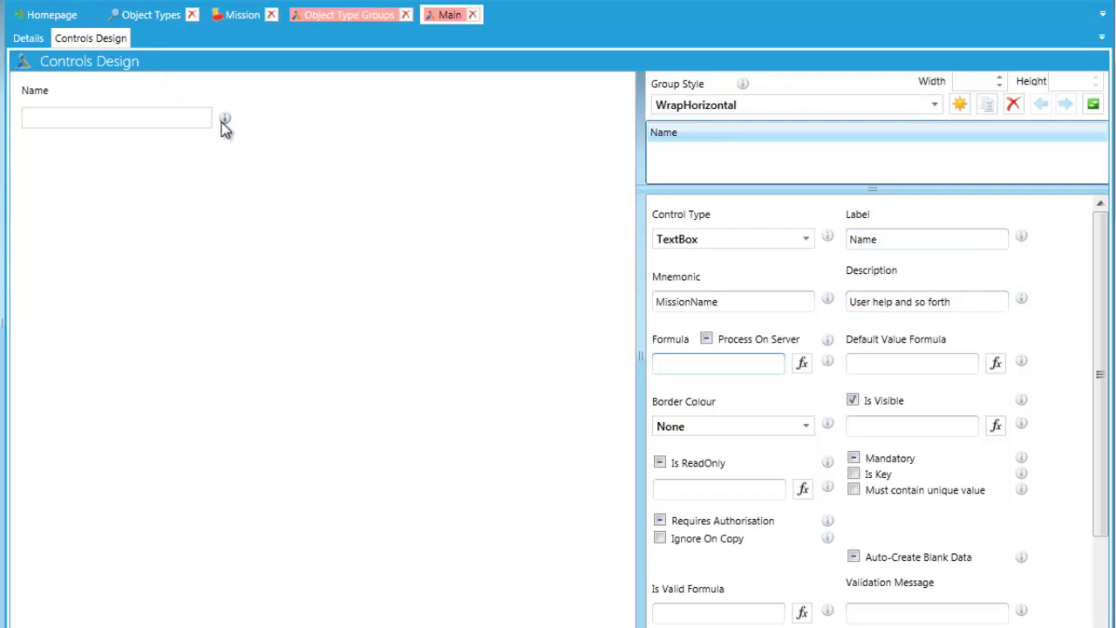
- Add a Date control labelled Launch Date after the Name control
{"action": "left_click", "coordinate": [960, 105]}
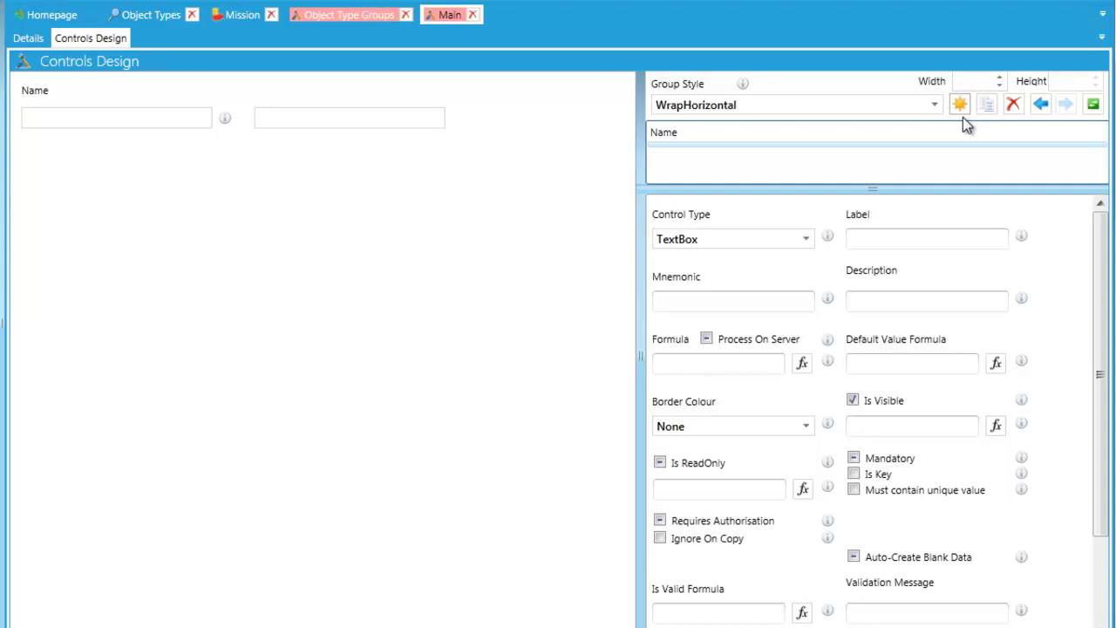
{"action": "left_click", "coordinate": [700, 240]}
{"action": "scroll", "coordinate": [729, 279], "scroll_direction": "up", "scroll_amount": 6}
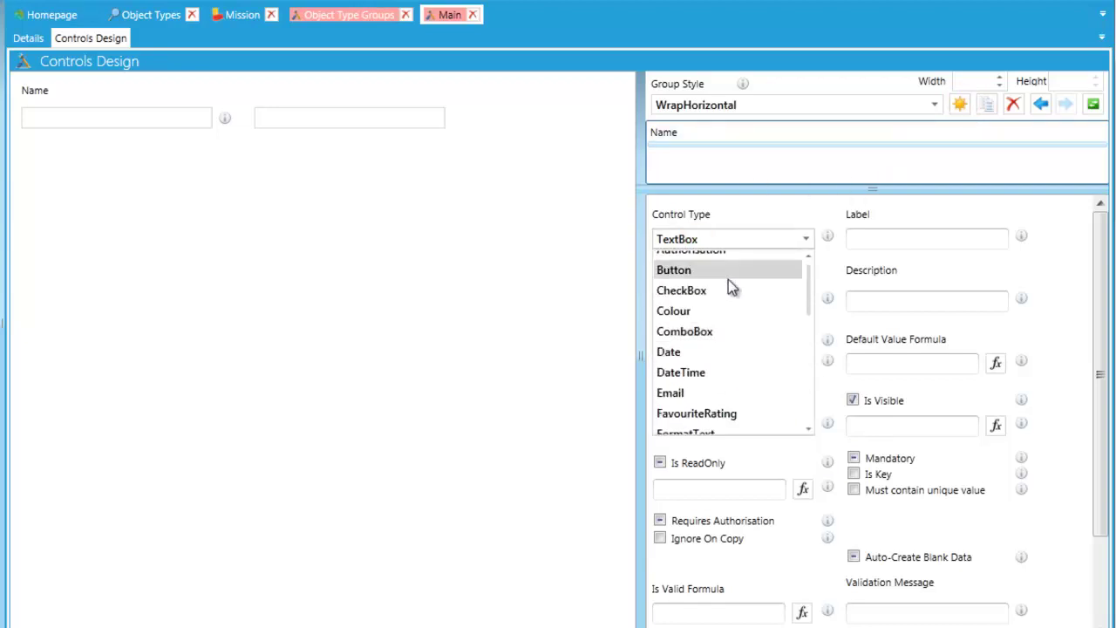
{"action": "left_click", "coordinate": [695, 351]}
{"action": "left_click", "coordinate": [890, 237]}
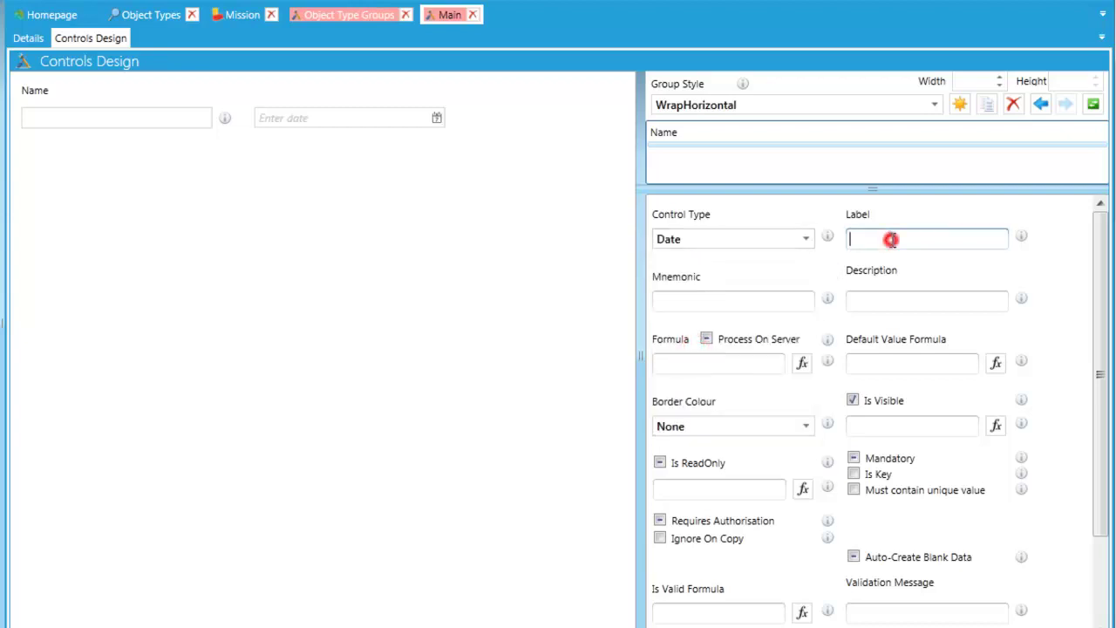
{"action": "type", "text": "Launch Date"}
{"action": "key", "text": "Tab"}
- Set the Launch Date control's width to 150
{"action": "left_click_drag", "start_coordinate": [1096, 374], "coordinate": [1098, 404]}
{"action": "double_click", "coordinate": [778, 558]}
{"action": "type", "text": "150"}
{"action": "key", "text": "Tab"}
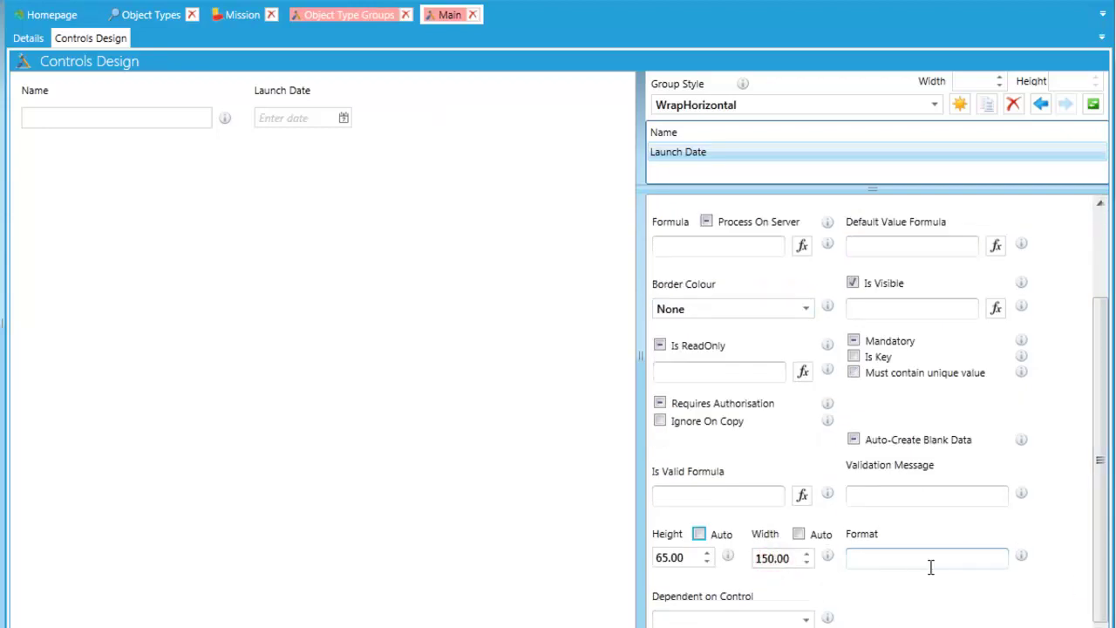
- Add a CheckBox control labelled "Manned?" after the Launch Date control
{"action": "left_click_drag", "start_coordinate": [1101, 567], "coordinate": [1111, 340]}
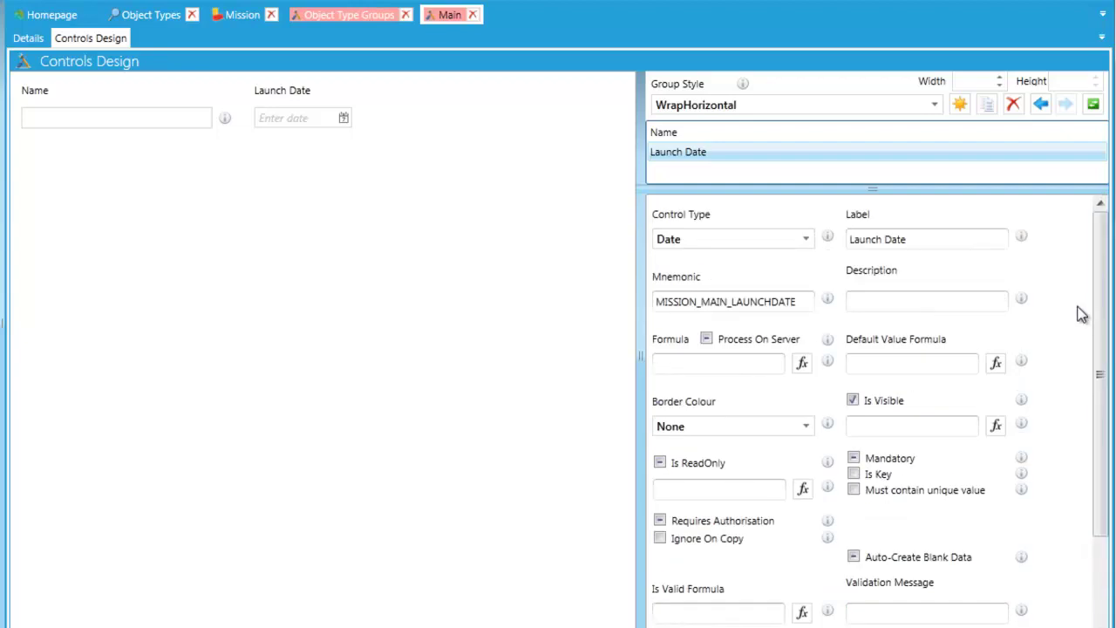
{"action": "left_click", "coordinate": [961, 104]}
{"action": "left_click", "coordinate": [720, 243]}
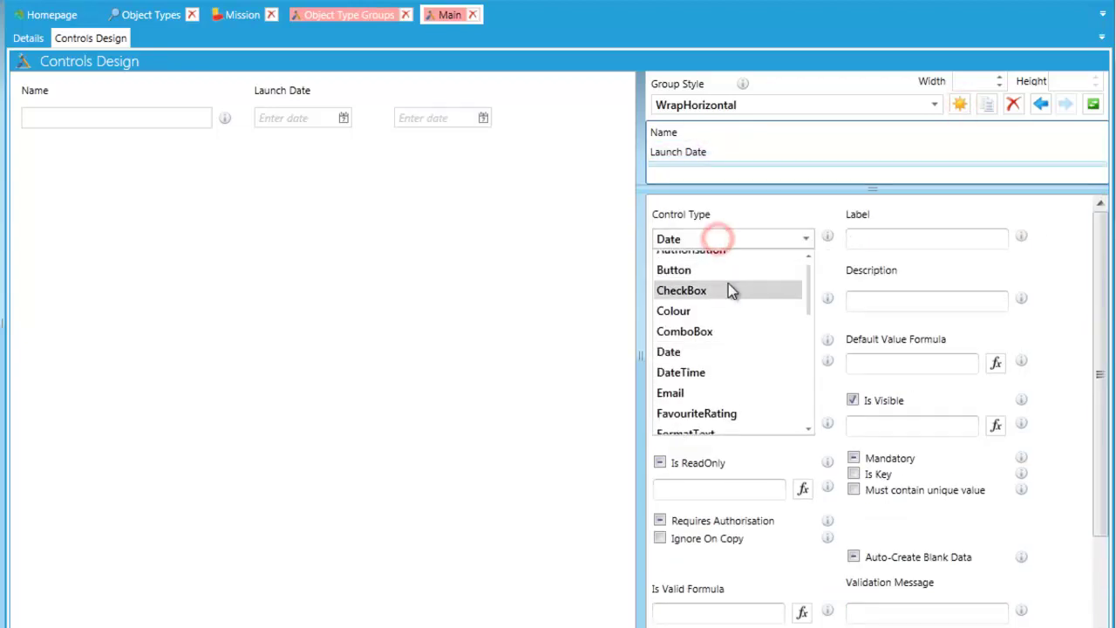
{"action": "left_click", "coordinate": [716, 290]}
{"action": "left_click", "coordinate": [873, 234]}
{"action": "type", "text": "Manned"}
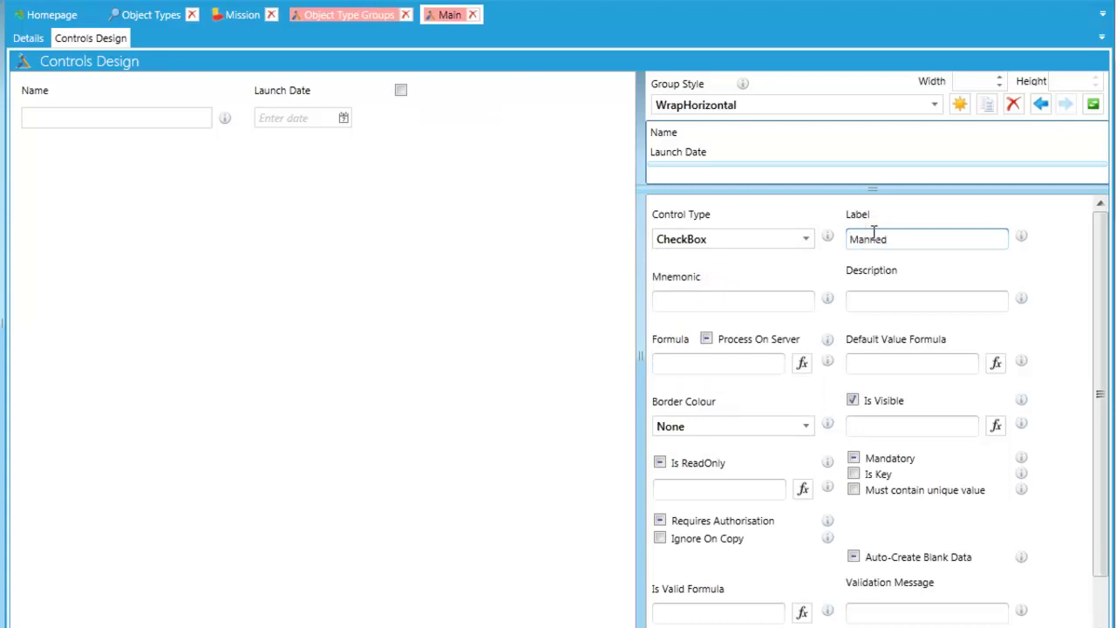
{"action": "type", "text": "?"}
{"action": "key", "text": "Tab"}
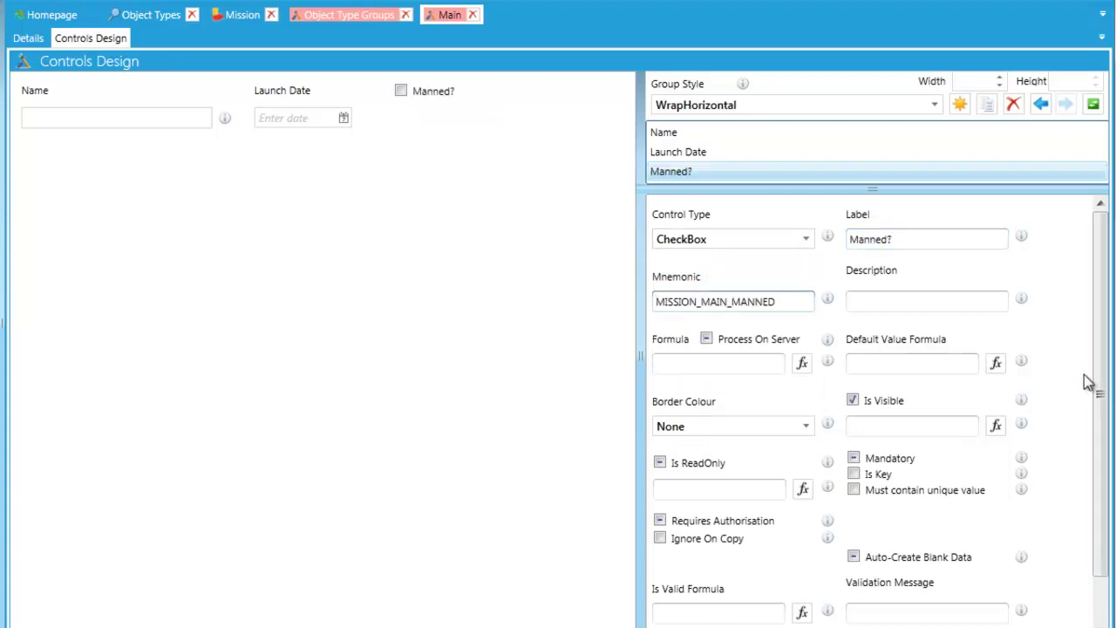
- Add a NumericUpDown control labelled Mission Length after the "Manned?" check box
{"action": "scroll", "coordinate": [1085, 379], "scroll_direction": "down", "scroll_amount": 1}
{"action": "left_click", "coordinate": [960, 103]}
{"action": "left_click_drag", "start_coordinate": [1101, 300], "coordinate": [1101, 262]}
{"action": "left_click", "coordinate": [742, 237]}
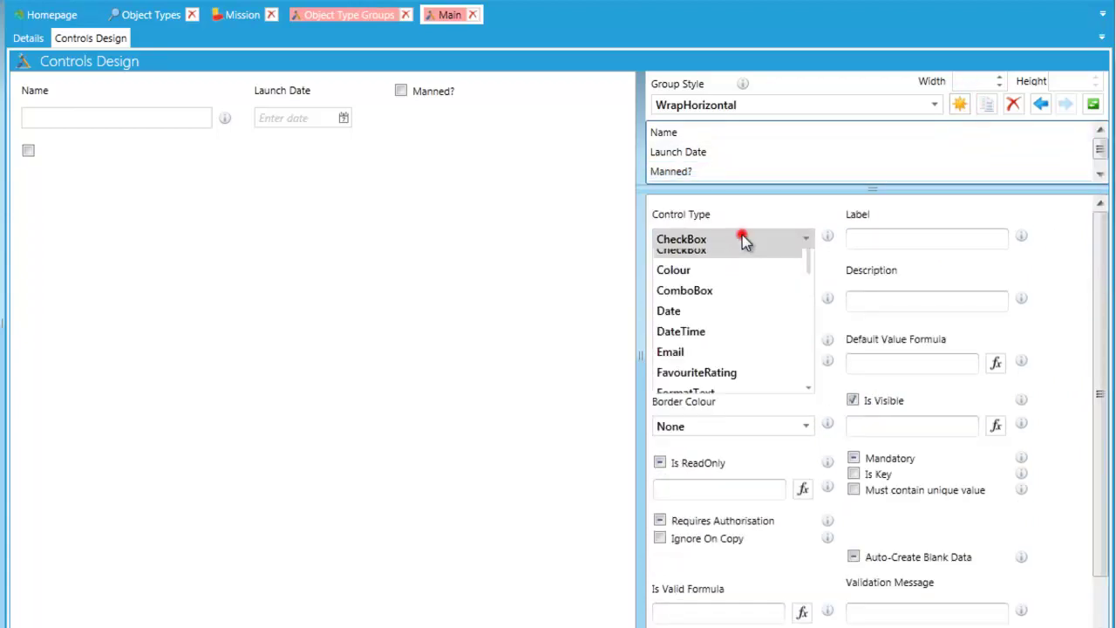
{"action": "scroll", "coordinate": [744, 375], "scroll_direction": "down", "scroll_amount": 5}
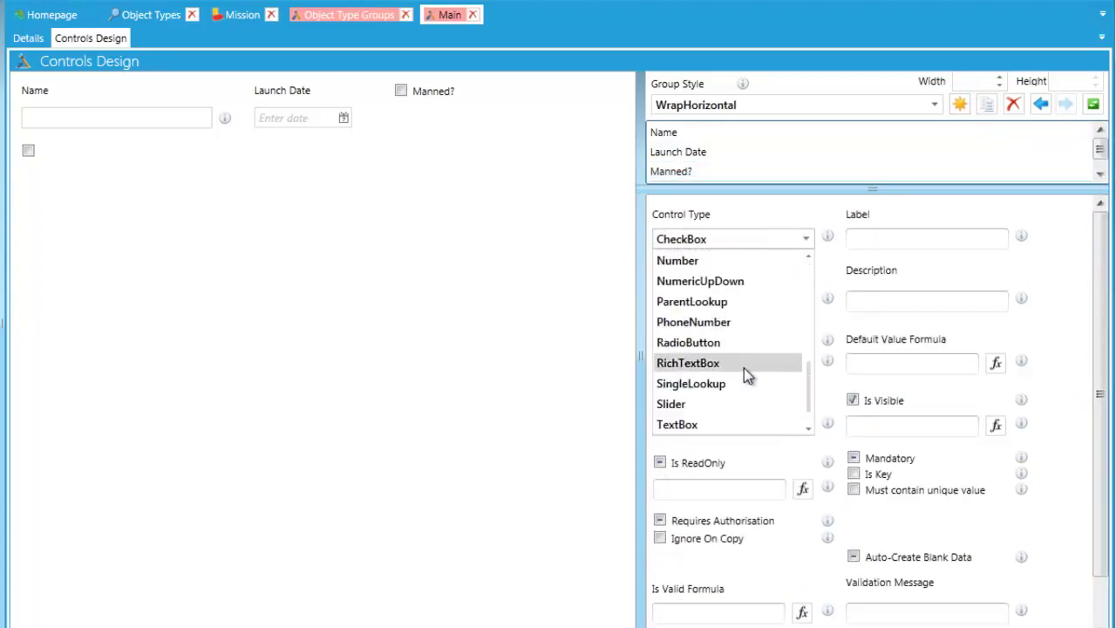
{"action": "left_click", "coordinate": [715, 281]}
{"action": "left_click", "coordinate": [877, 241]}
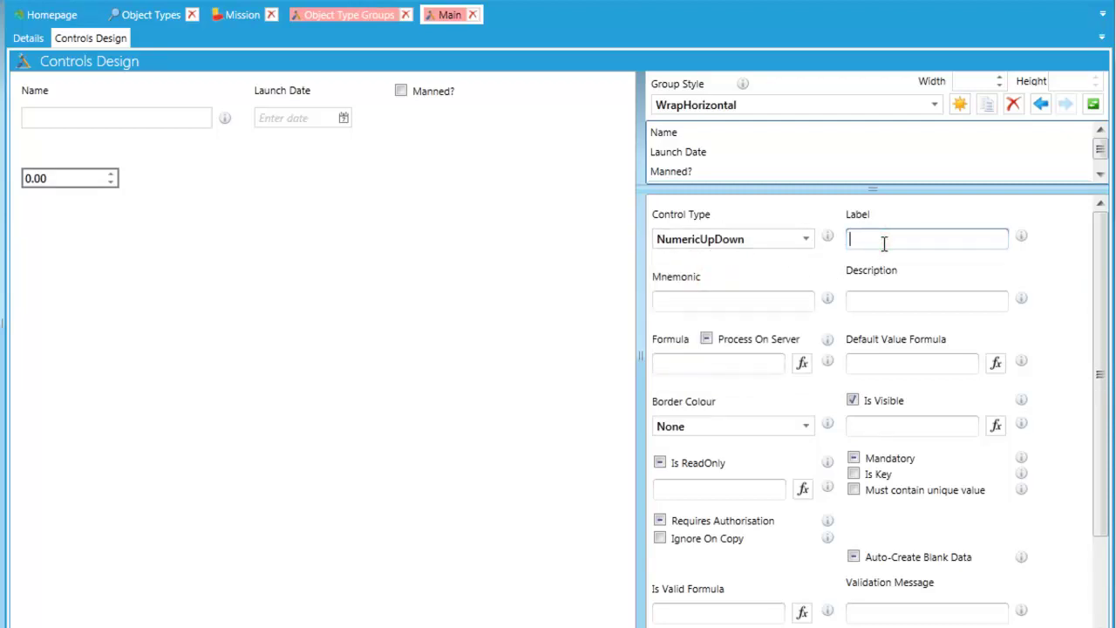
{"action": "type", "text": "Mission Length"}
{"action": "key", "text": "Tab"}
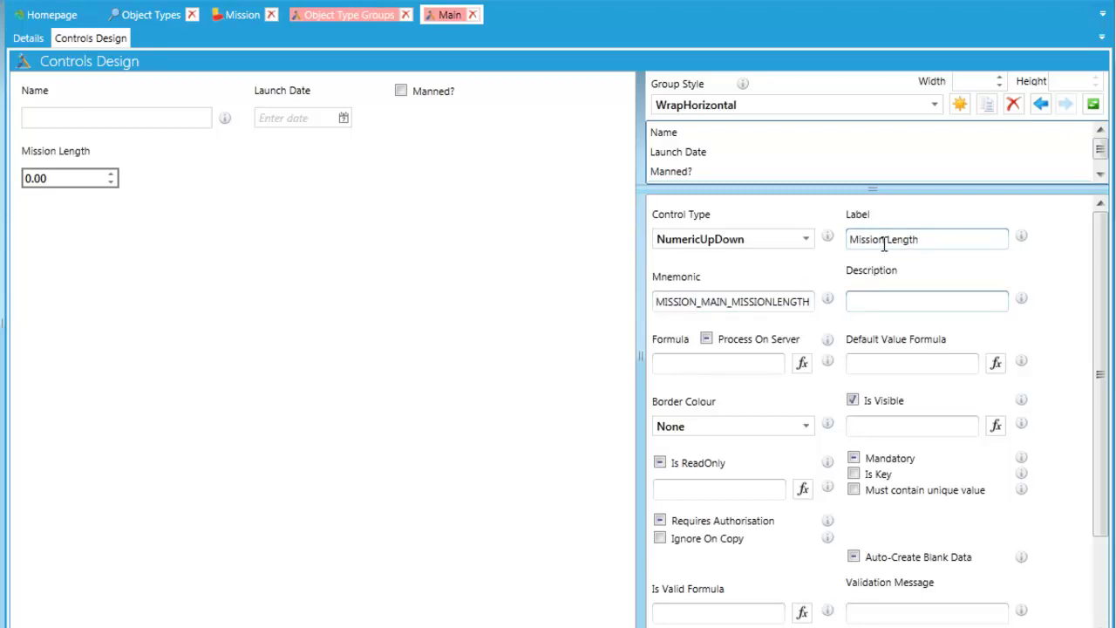
- Enter Days as the Mission Length control's description and save the Main group's control design
{"action": "type", "text": "Days"}
{"action": "key", "text": "Tab"}
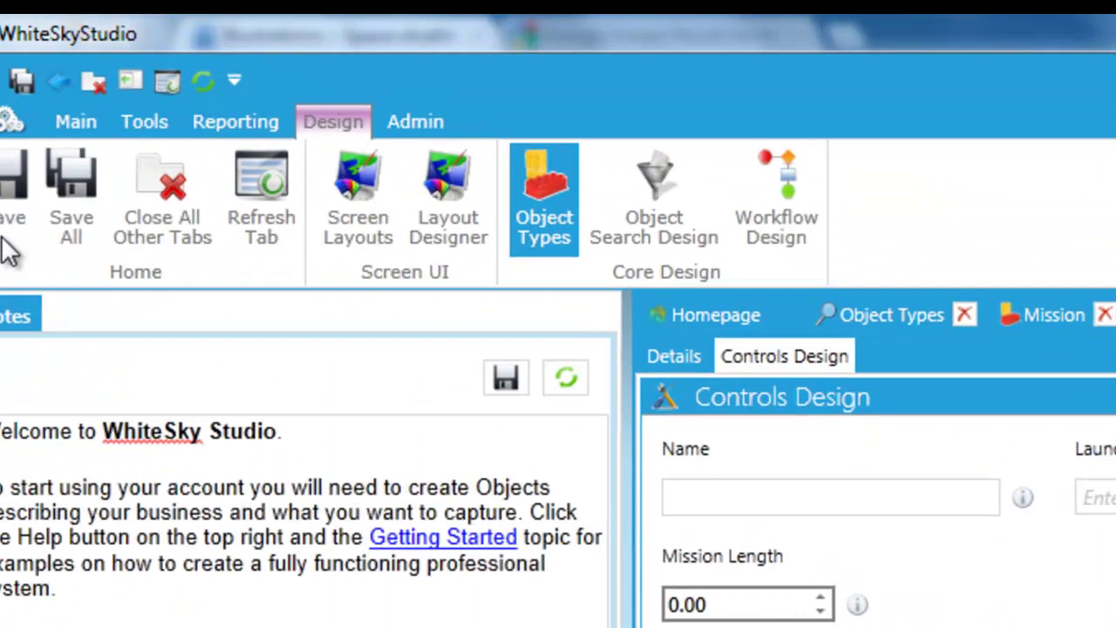
{"action": "left_click", "coordinate": [45, 244]}
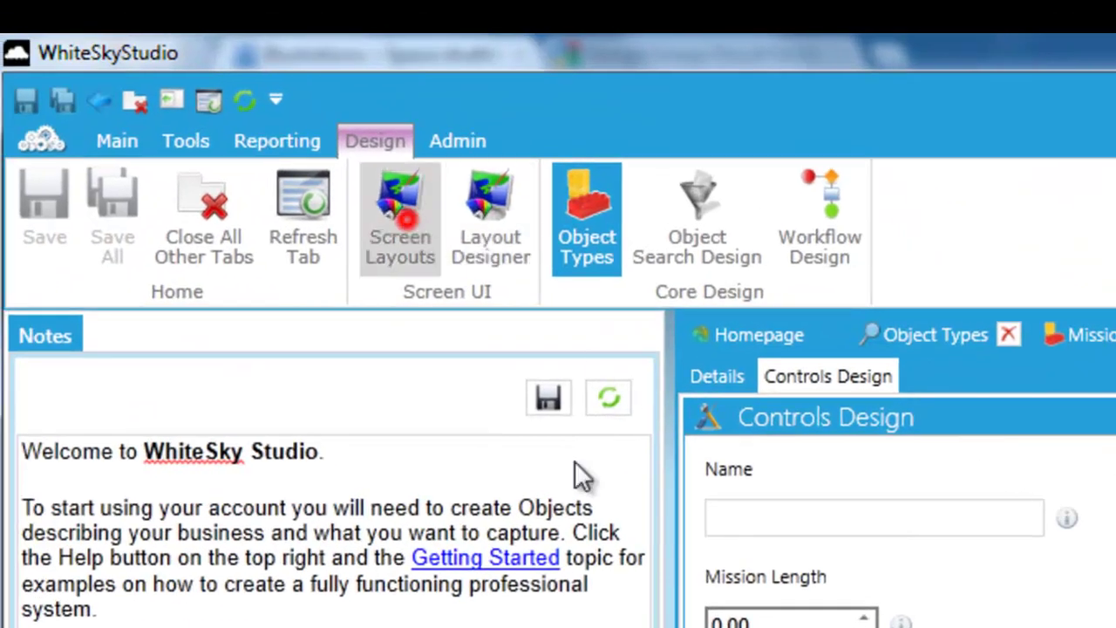
- Open the Mission1 screen layout for the Mission object type in the layout designer and make it the default
{"action": "left_click", "coordinate": [407, 219]}
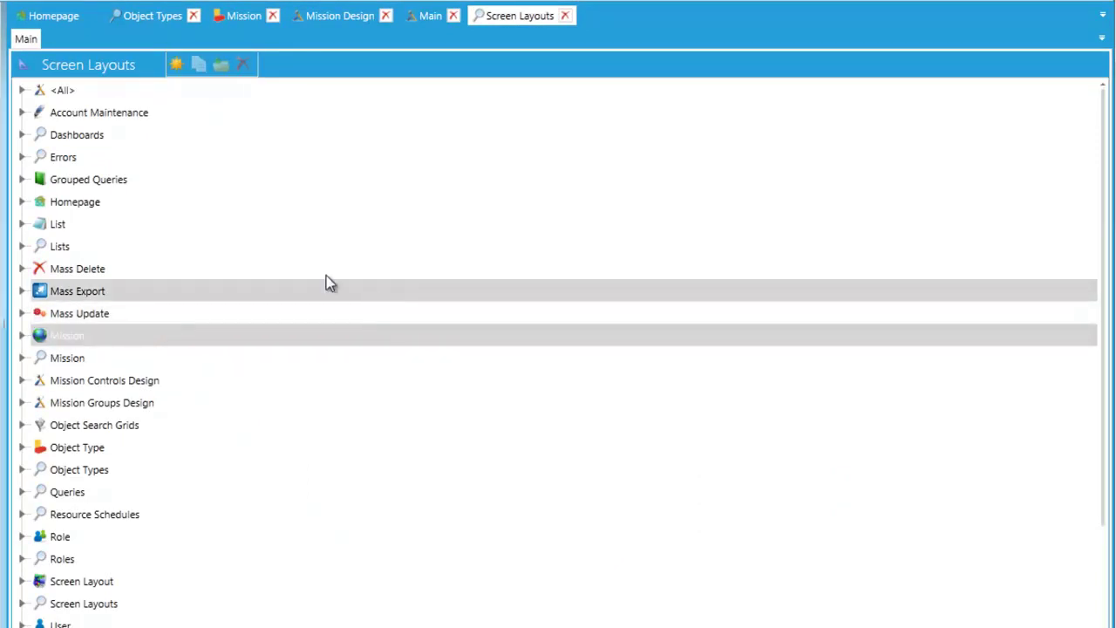
{"action": "double_click", "coordinate": [374, 334]}
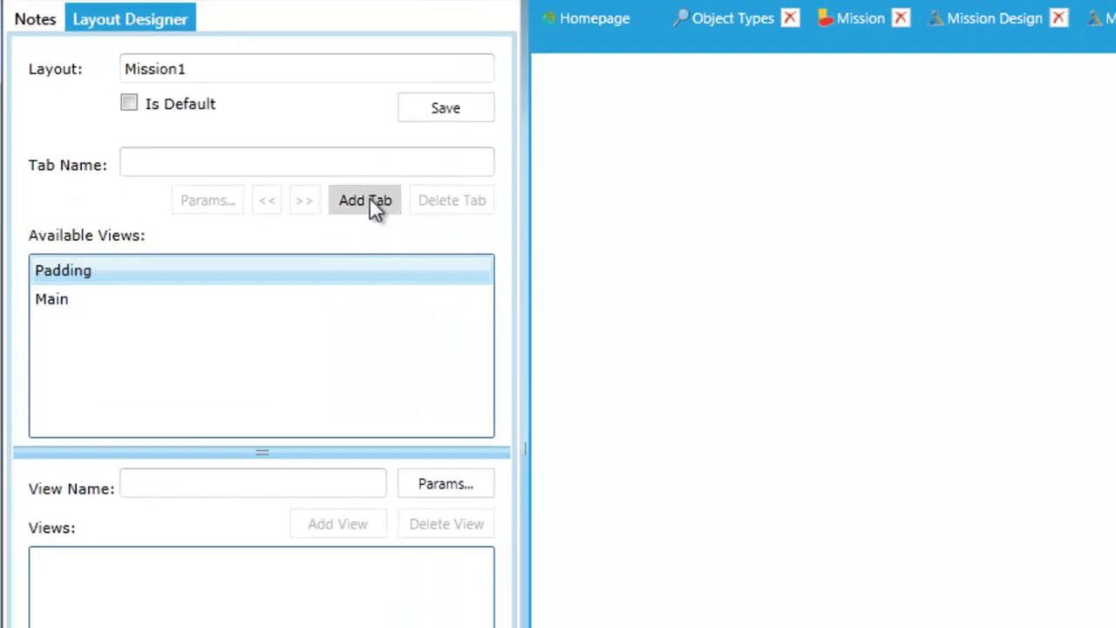
{"action": "left_click", "coordinate": [197, 105]}
- Add a tab named Main to the Mission1 layout and place the Main view on it
{"action": "left_click", "coordinate": [365, 203]}
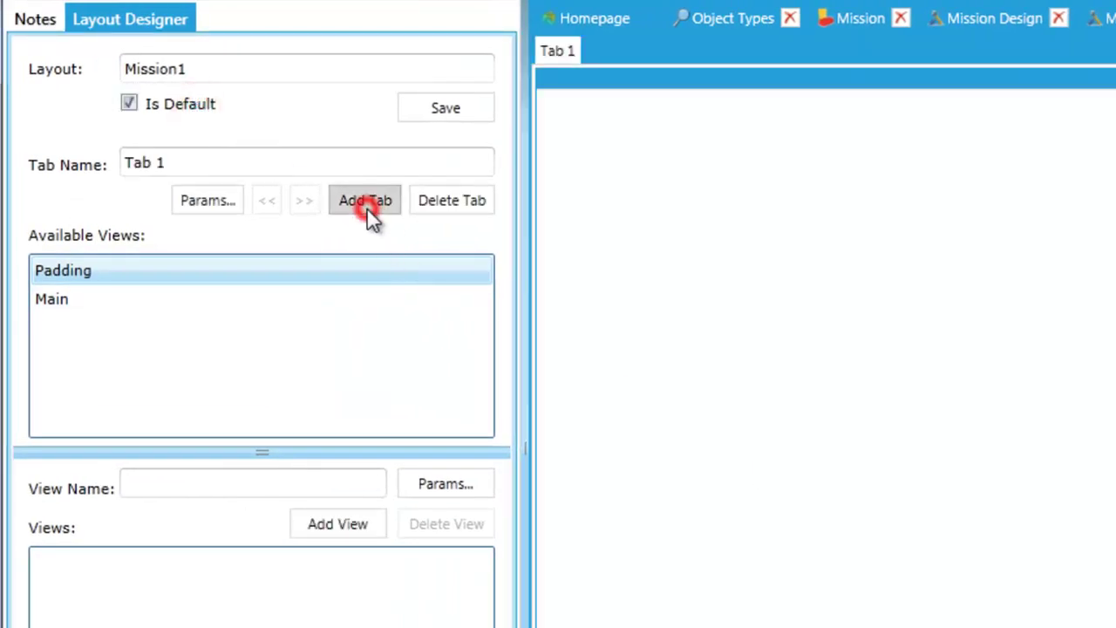
{"action": "left_click", "coordinate": [336, 158]}
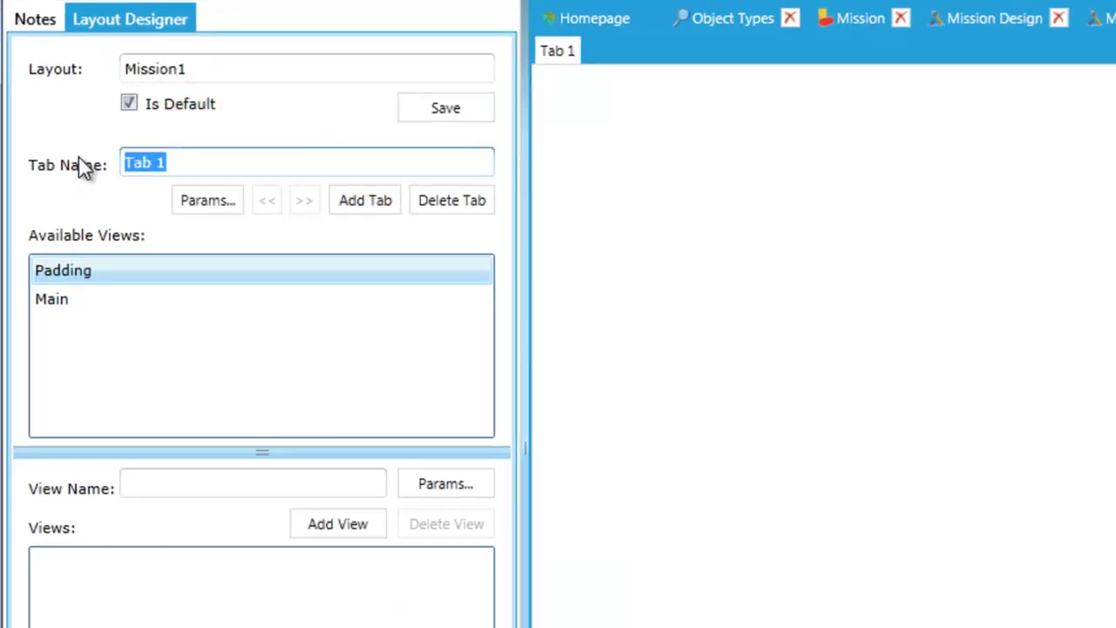
{"action": "type", "text": "Main"}
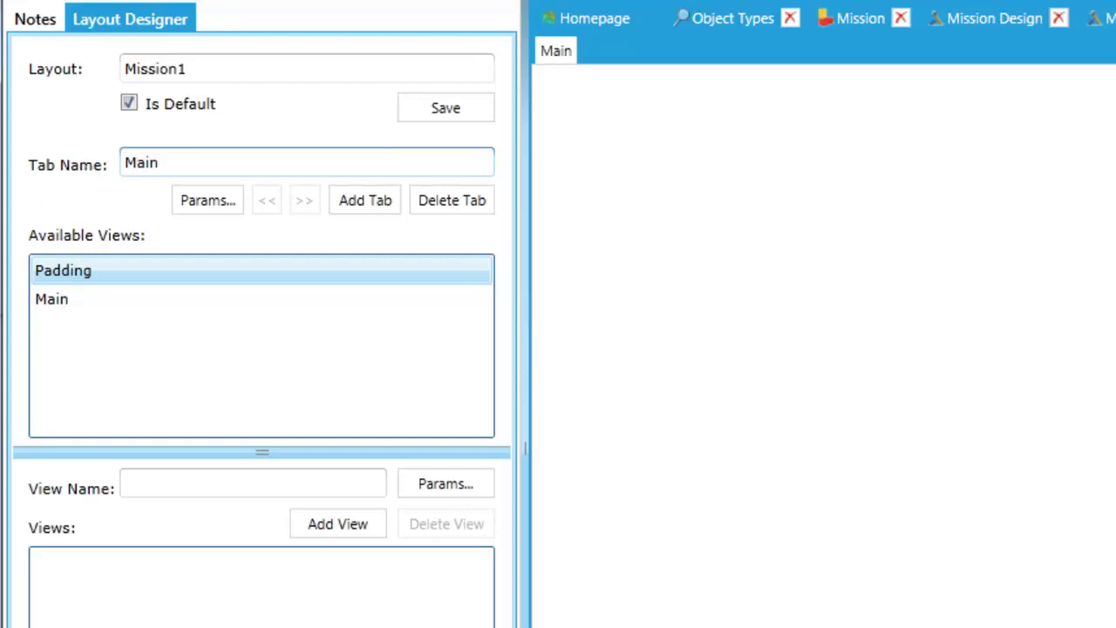
{"action": "left_click", "coordinate": [100, 302]}
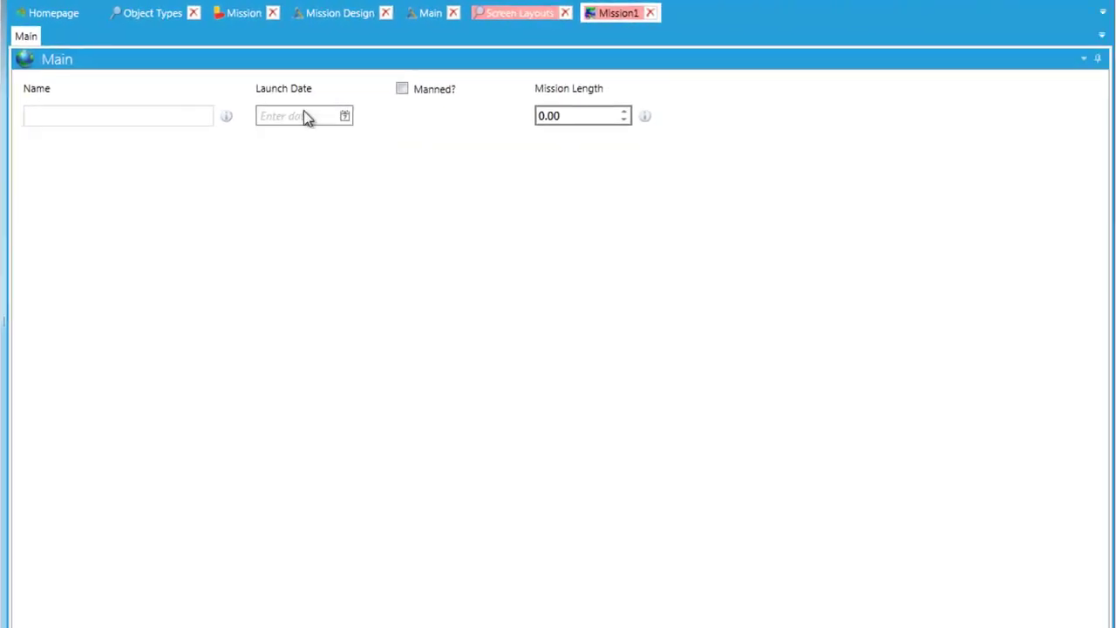
- Try repositioning the Main view within the layout tab, dock it back in place, and save the layout
{"action": "left_click_drag", "start_coordinate": [295, 63], "coordinate": [565, 61]}
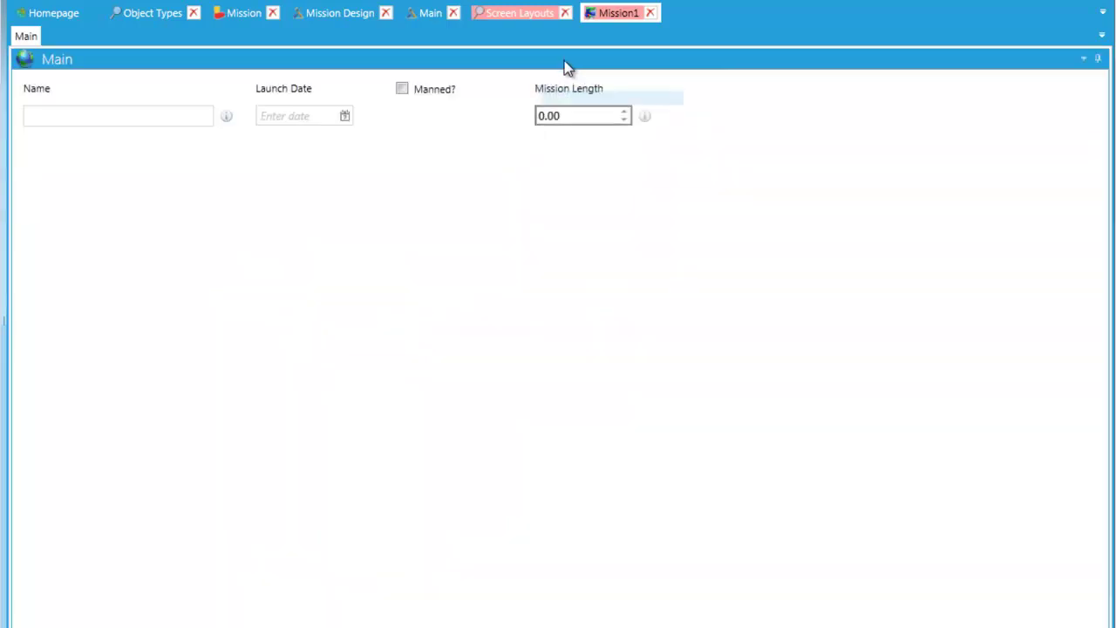
{"action": "left_click_drag", "start_coordinate": [316, 58], "coordinate": [24, 349]}
{"action": "left_click_drag", "start_coordinate": [120, 305], "coordinate": [563, 73]}
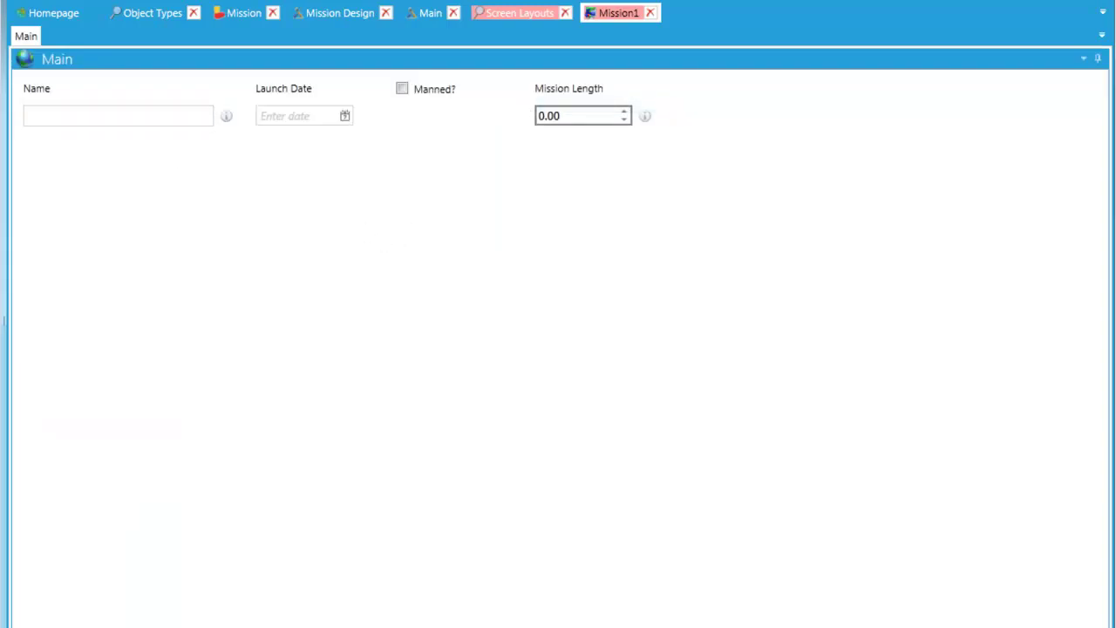
{"action": "key", "text": "ctrl+s"}
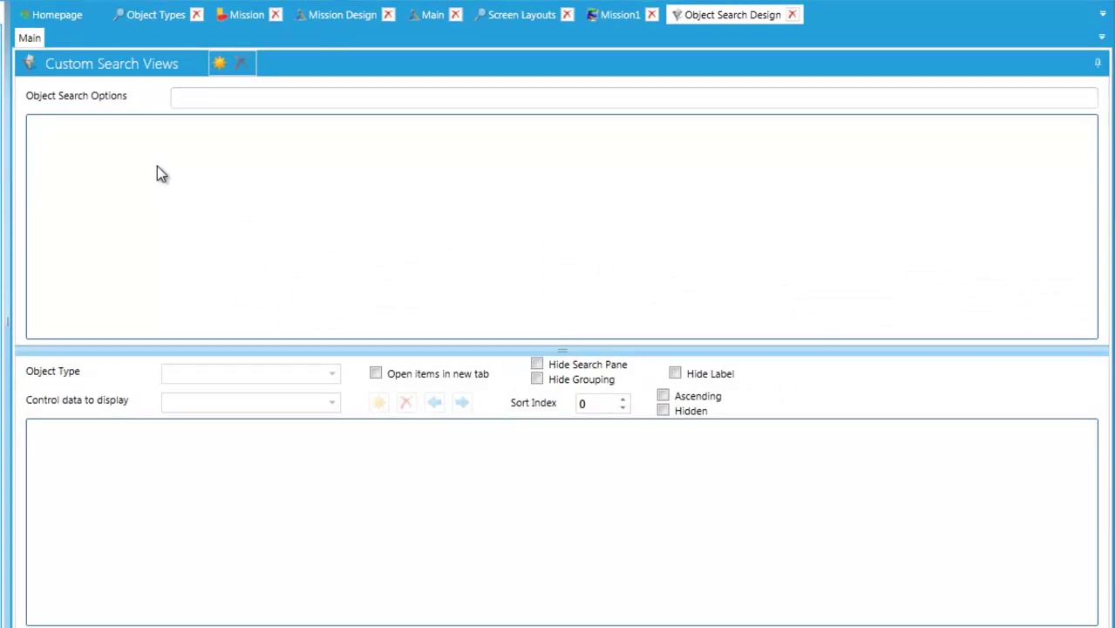
- Create a custom search view named All Missions in the Object Search Design
{"action": "left_click", "coordinate": [219, 63]}
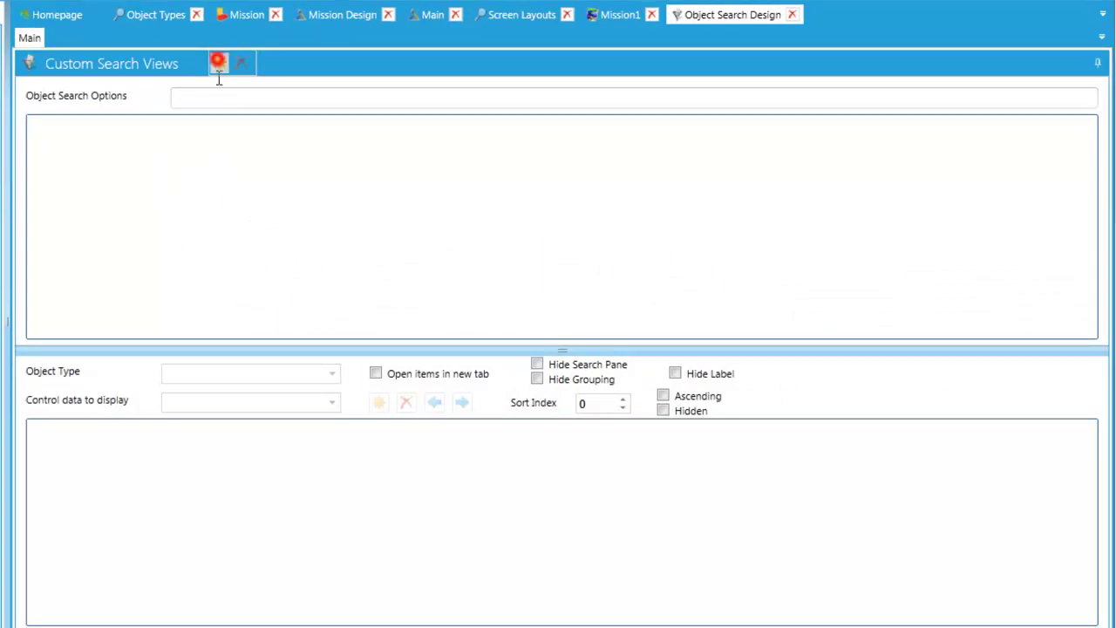
{"action": "left_click", "coordinate": [212, 98]}
{"action": "key", "text": "ctrl+a"}
{"action": "type", "text": "All Missions"}
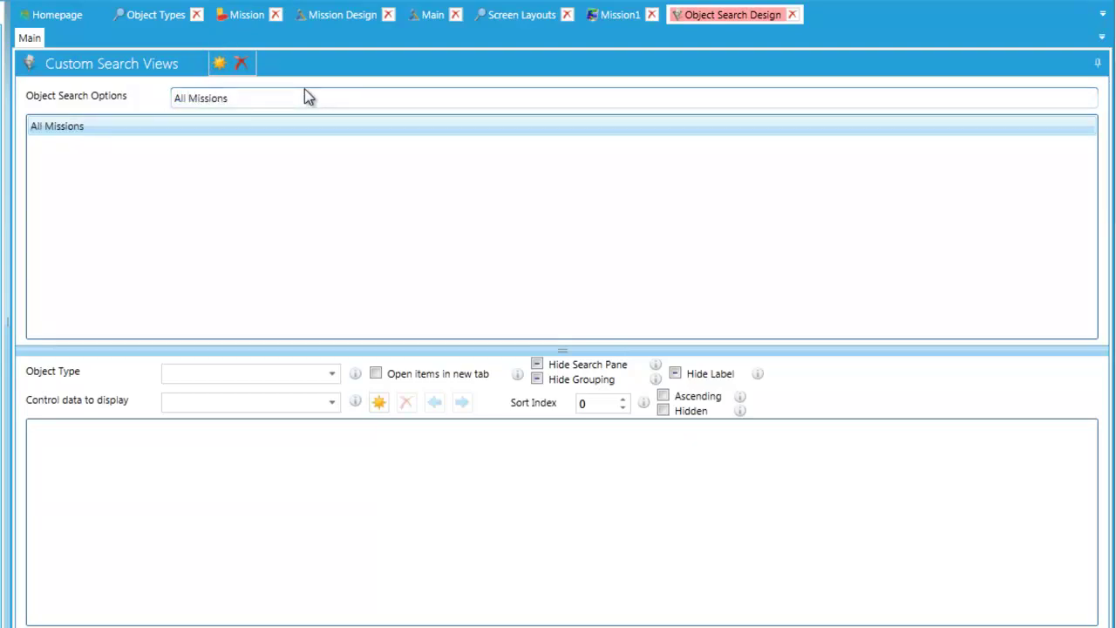
- Set the All Missions search view's object type to Mission and choose Name as its first displayed control
{"action": "left_click", "coordinate": [213, 373]}
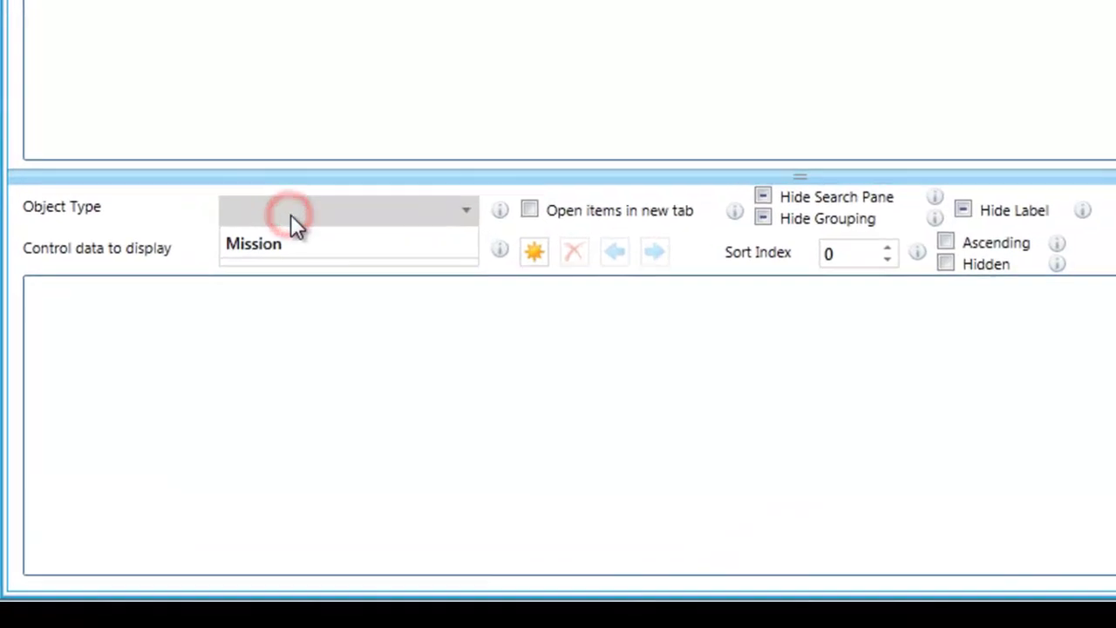
{"action": "left_click", "coordinate": [293, 242]}
{"action": "left_click", "coordinate": [399, 259]}
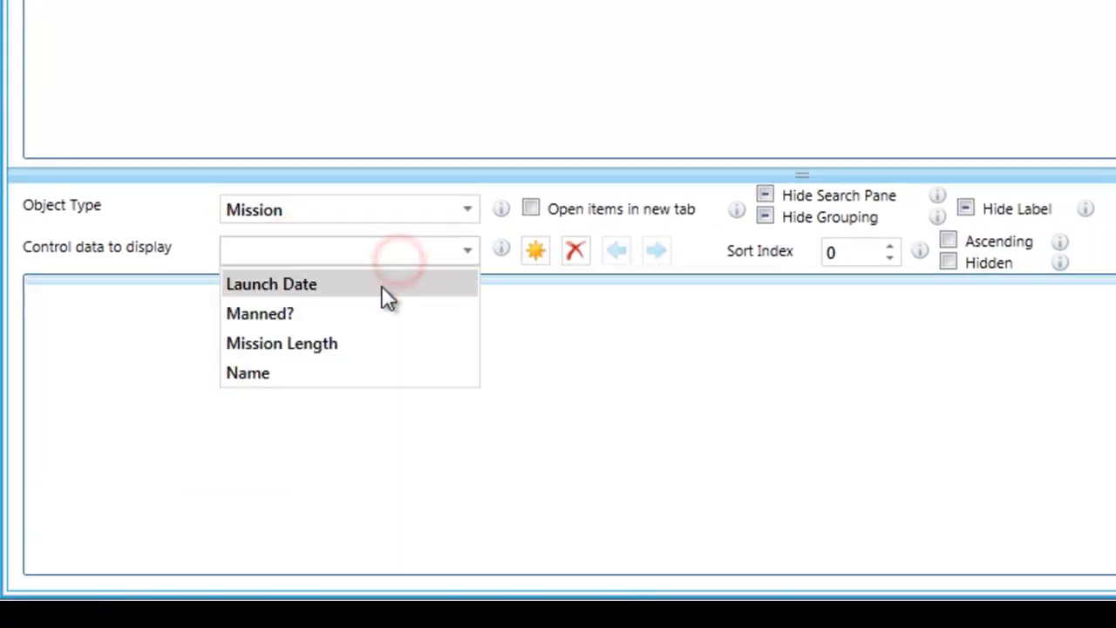
{"action": "left_click", "coordinate": [328, 374]}
- Add Manned?, Launch Date and Mission Length after Name as displayed controls in the All Missions search view
{"action": "left_click", "coordinate": [534, 252]}
{"action": "left_click", "coordinate": [446, 252]}
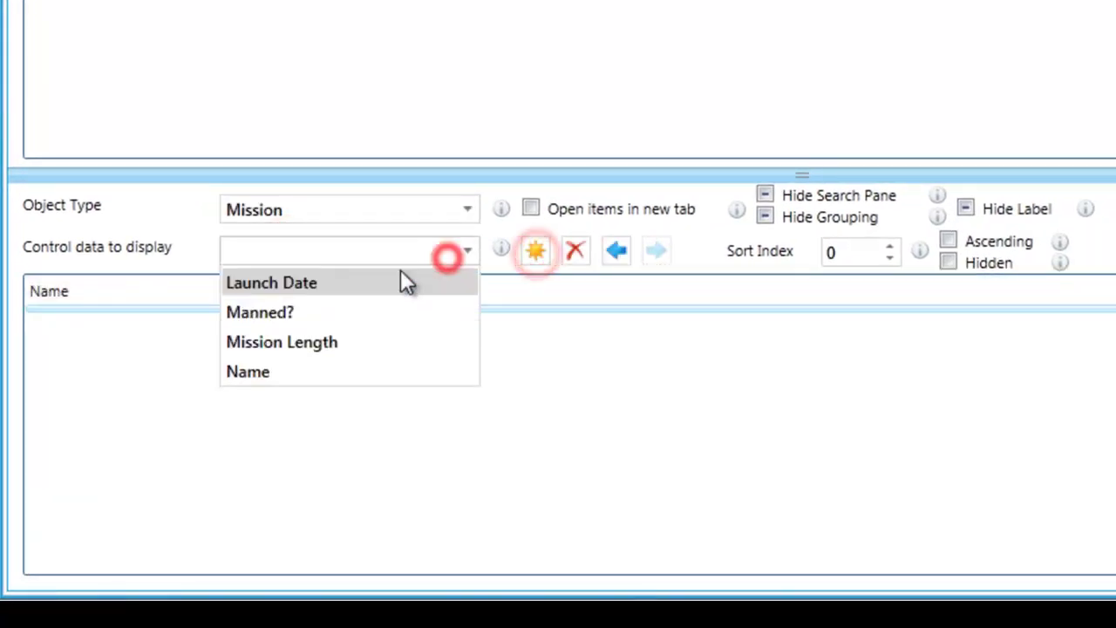
{"action": "left_click", "coordinate": [328, 343]}
{"action": "left_click", "coordinate": [528, 253]}
{"action": "left_click", "coordinate": [420, 259]}
{"action": "left_click", "coordinate": [359, 310]}
{"action": "left_click", "coordinate": [535, 252]}
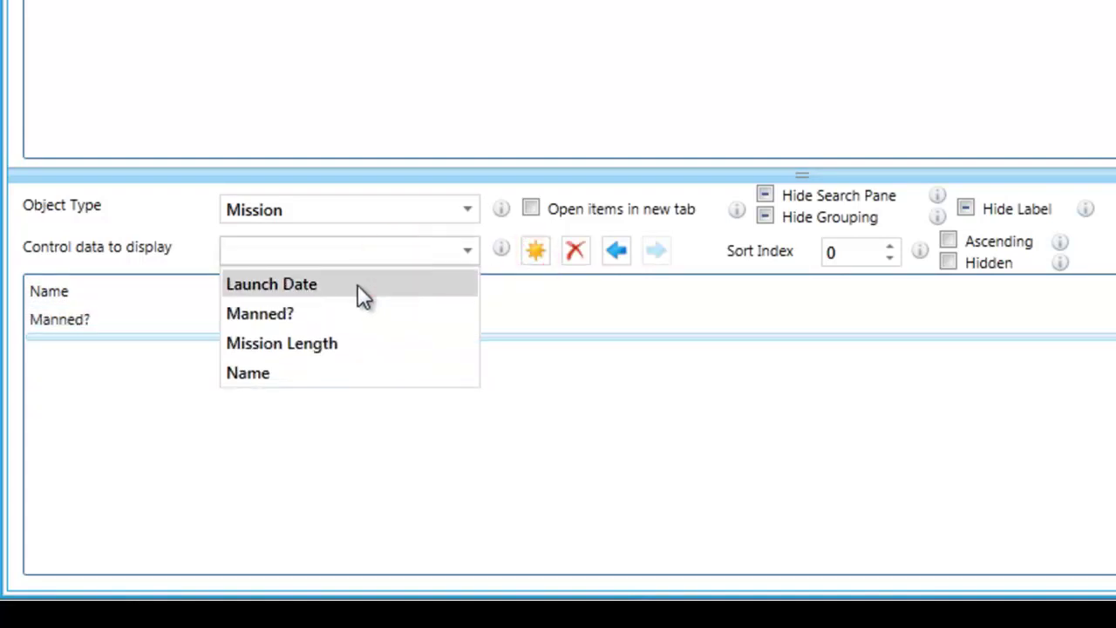
{"action": "left_click", "coordinate": [357, 285]}
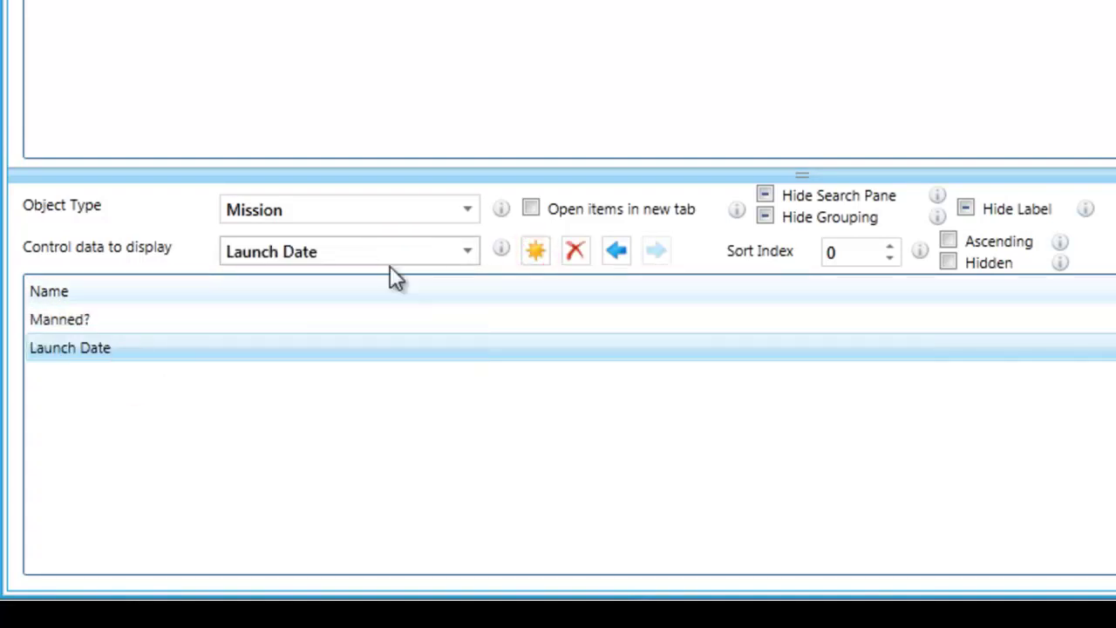
{"action": "left_click", "coordinate": [535, 250]}
{"action": "left_click", "coordinate": [408, 250]}
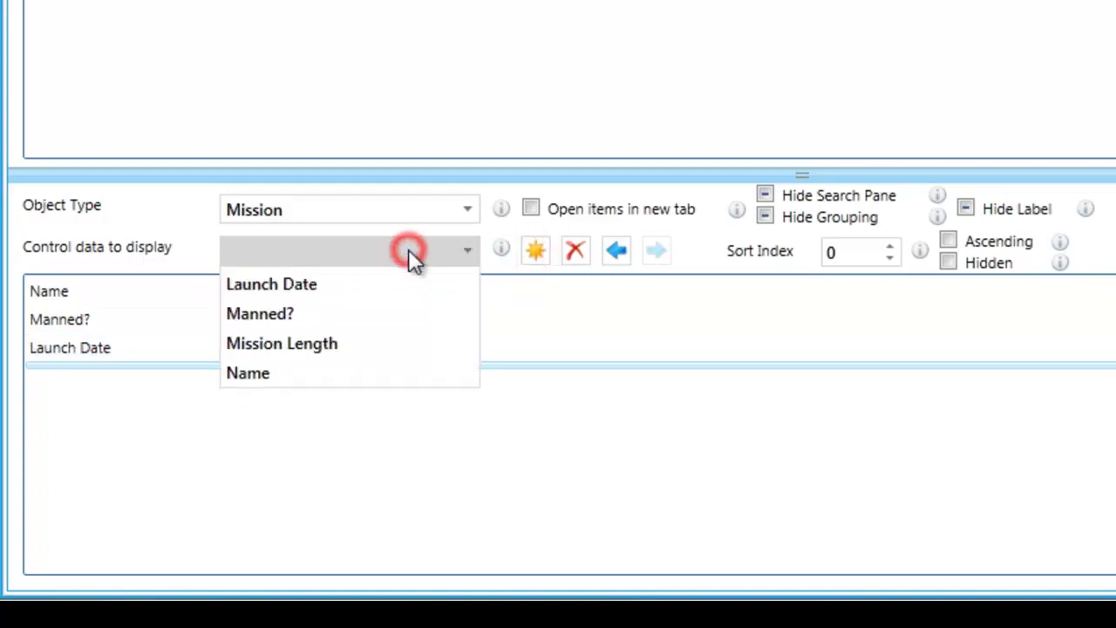
{"action": "left_click", "coordinate": [341, 343]}
- Set the All Missions search view to open items in a new tab
{"action": "left_click", "coordinate": [583, 210]}
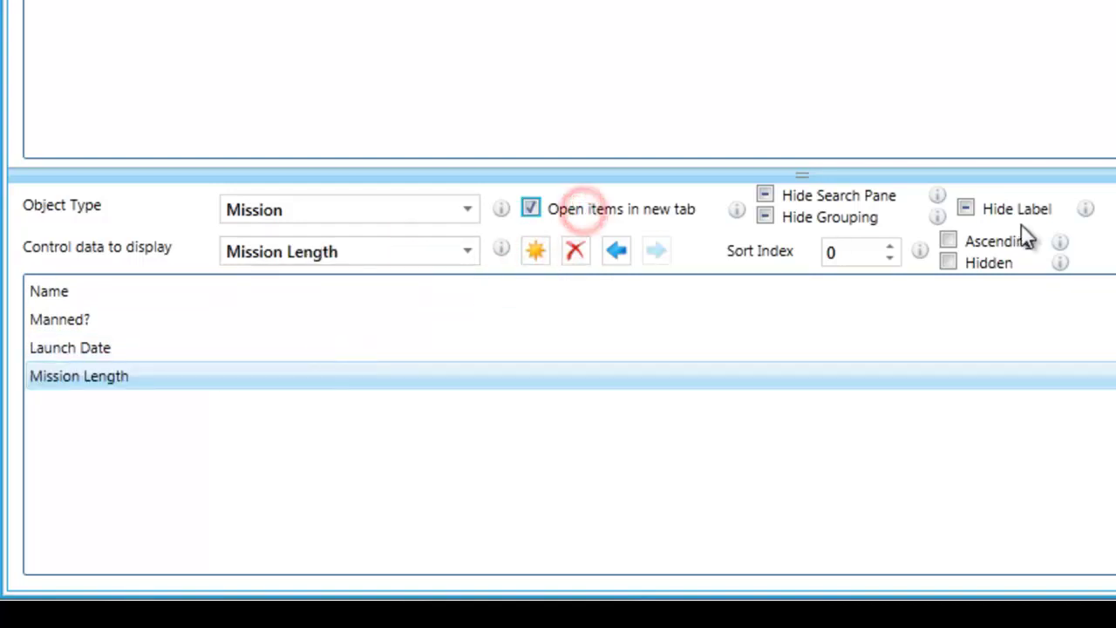
{"action": "left_click", "coordinate": [1011, 246]}
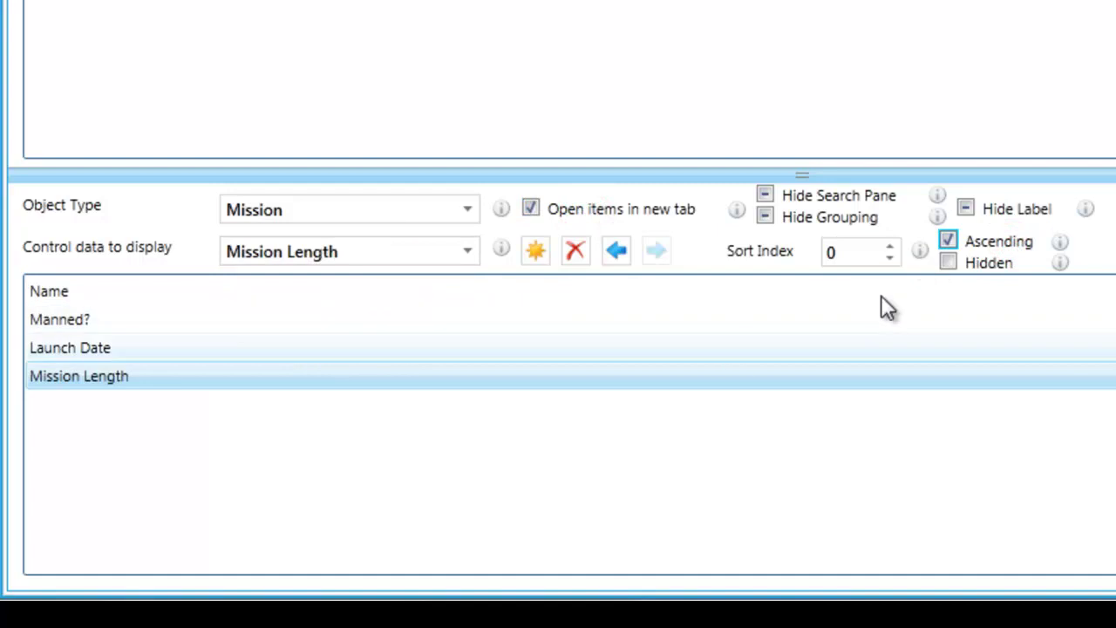
{"action": "left_click", "coordinate": [989, 250]}
- Sort the All Missions search view by the Name control in ascending order with sort index 1
{"action": "left_click", "coordinate": [224, 288]}
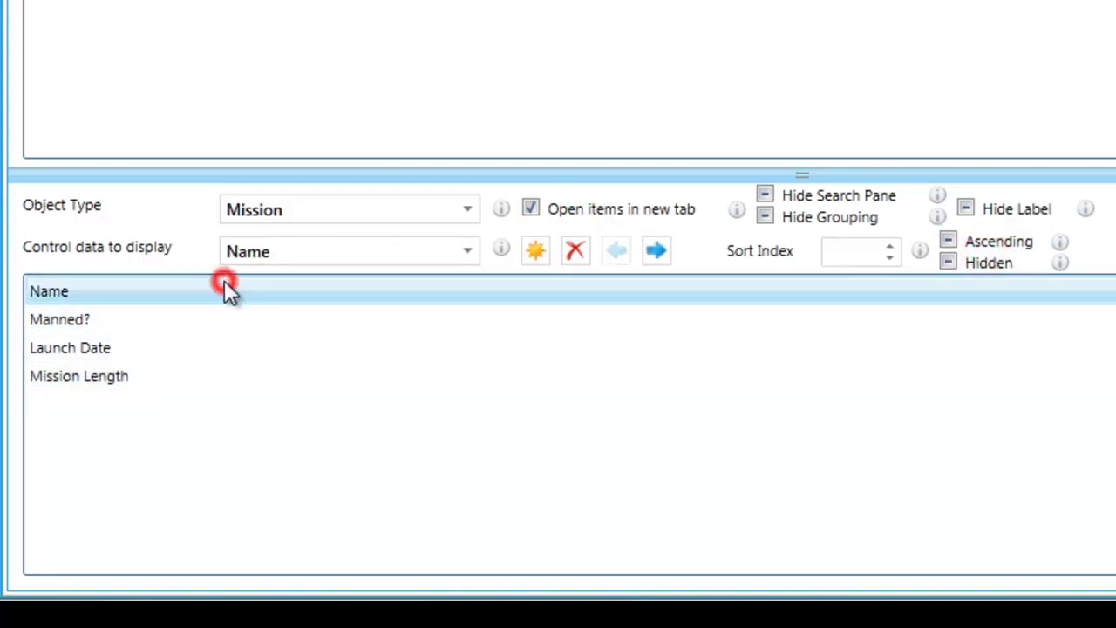
{"action": "left_click", "coordinate": [994, 244]}
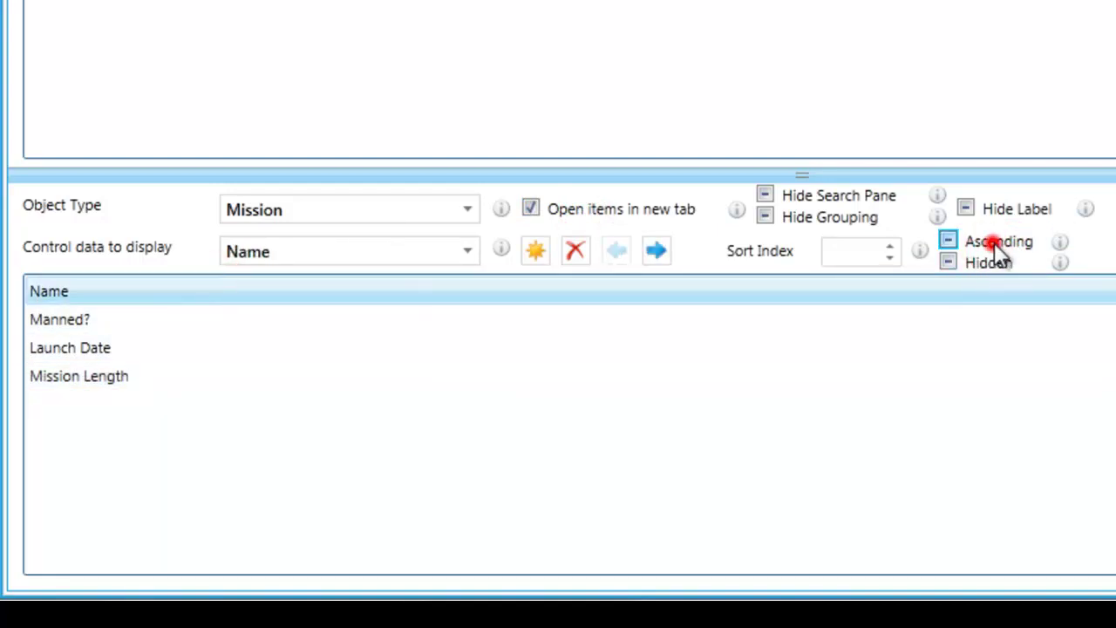
{"action": "left_click", "coordinate": [893, 248]}
{"action": "left_click", "coordinate": [893, 248]}
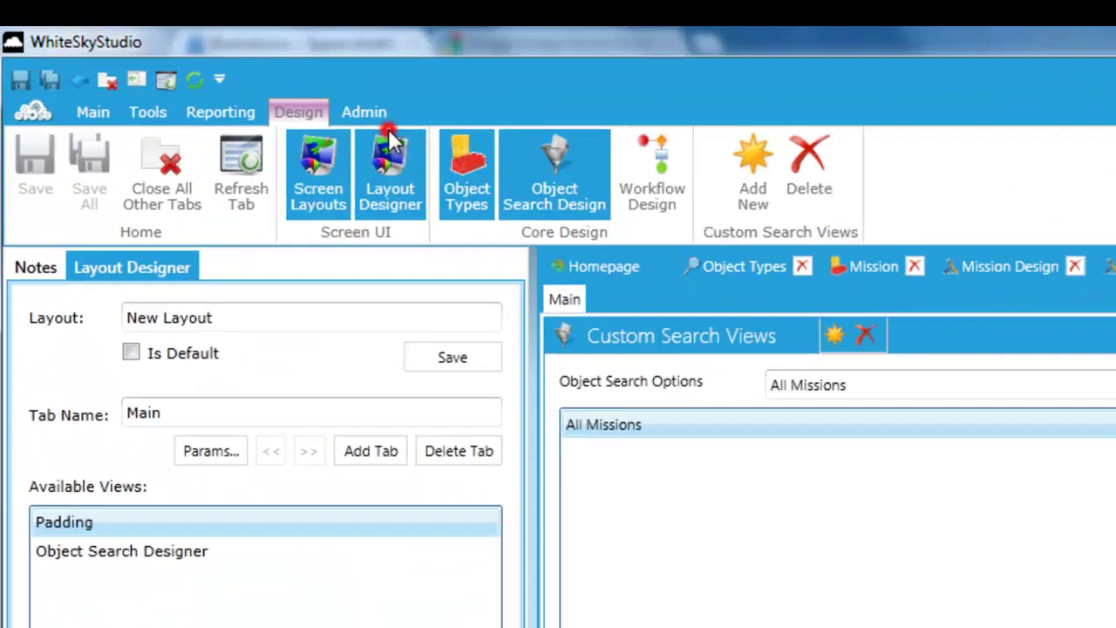
- Open the Admin role from the roles list and bring up its Menu Designer
{"action": "left_click", "coordinate": [193, 60]}
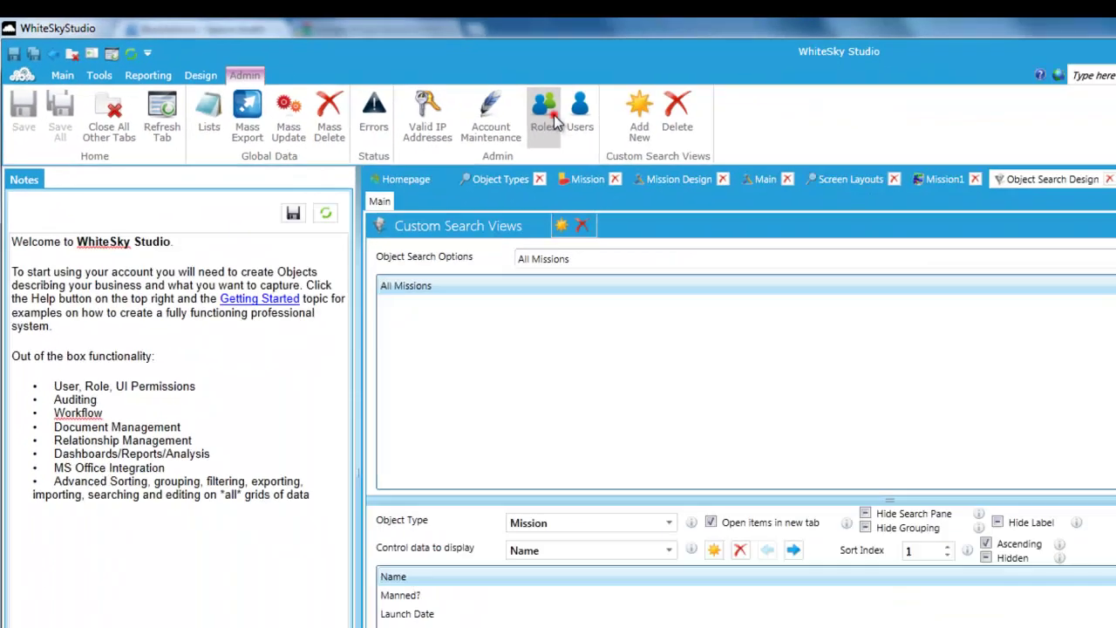
{"action": "left_click", "coordinate": [555, 122]}
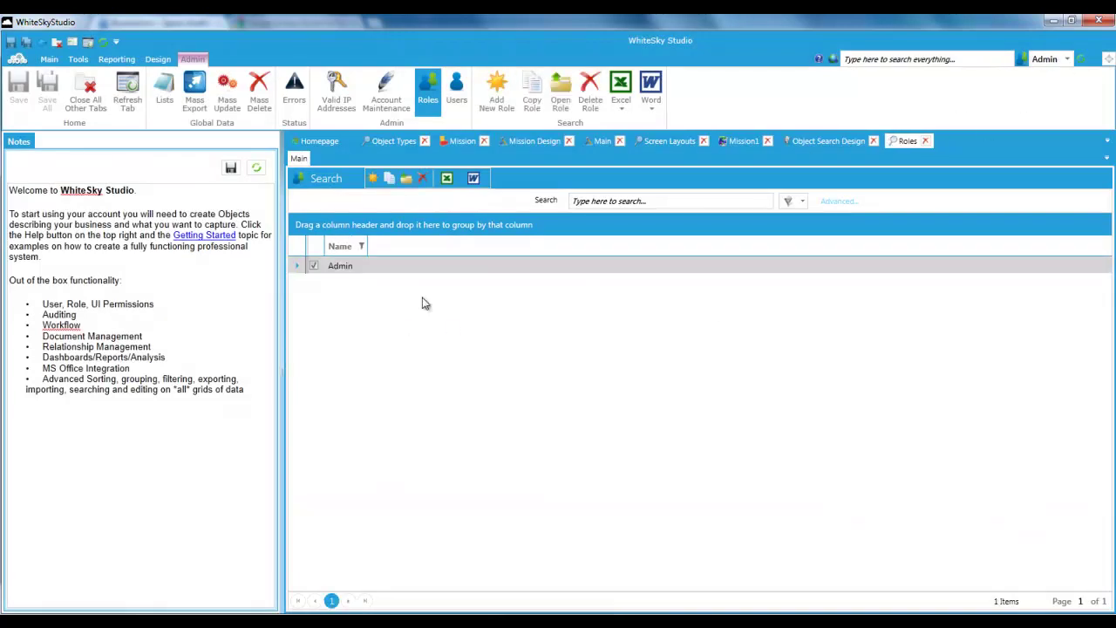
{"action": "left_click", "coordinate": [408, 179]}
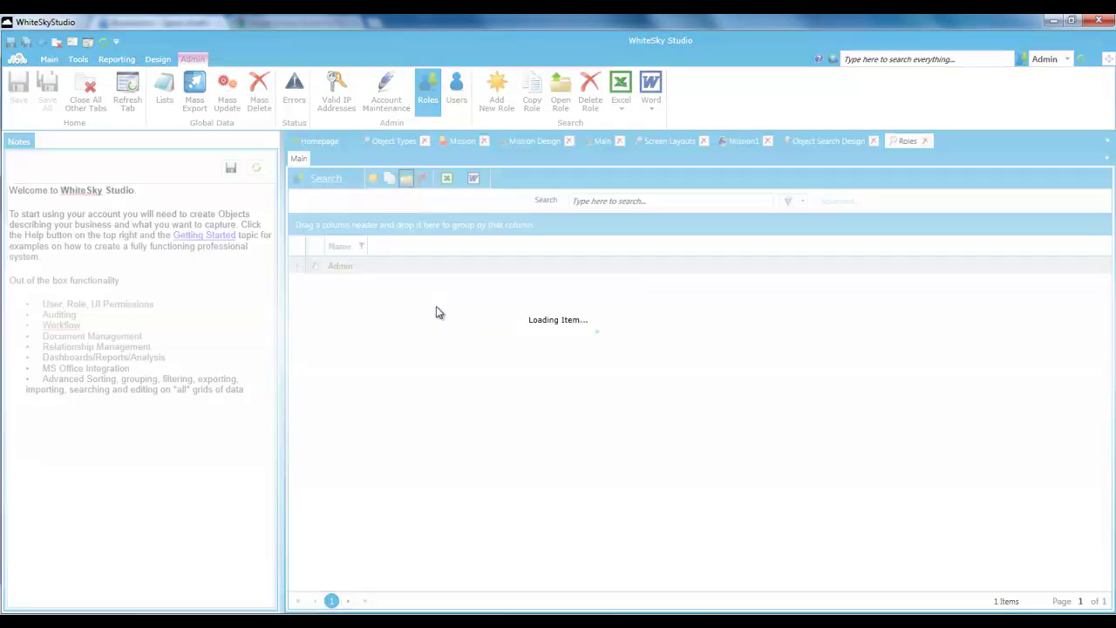
{"action": "left_click", "coordinate": [49, 58]}
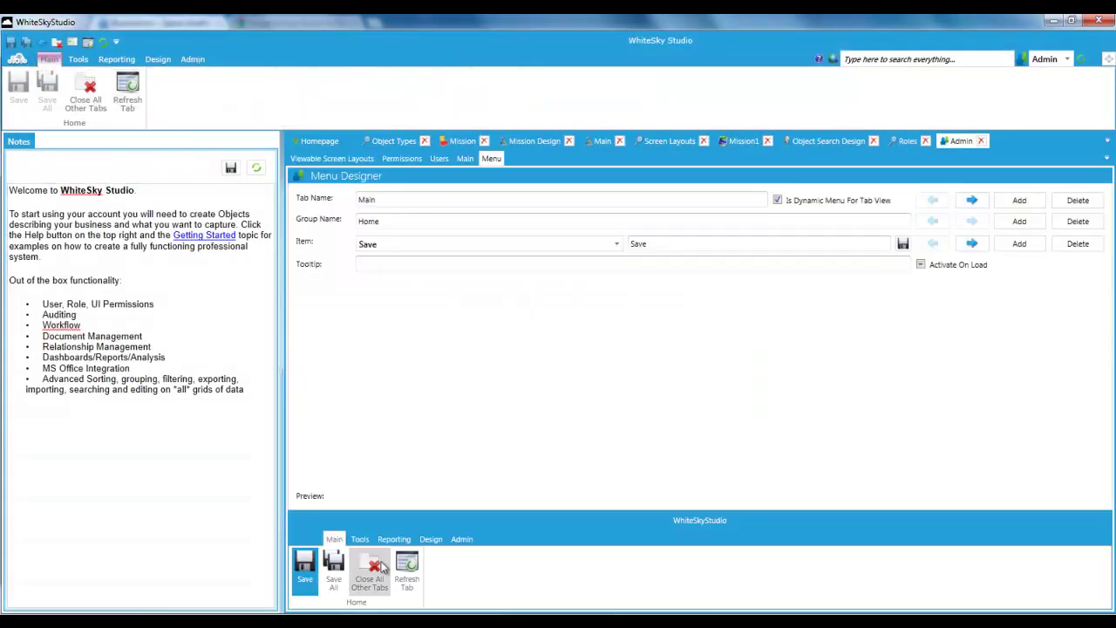
- Add a group named Missions to the Main tab in the Admin role's menu design
{"action": "left_click", "coordinate": [1020, 220]}
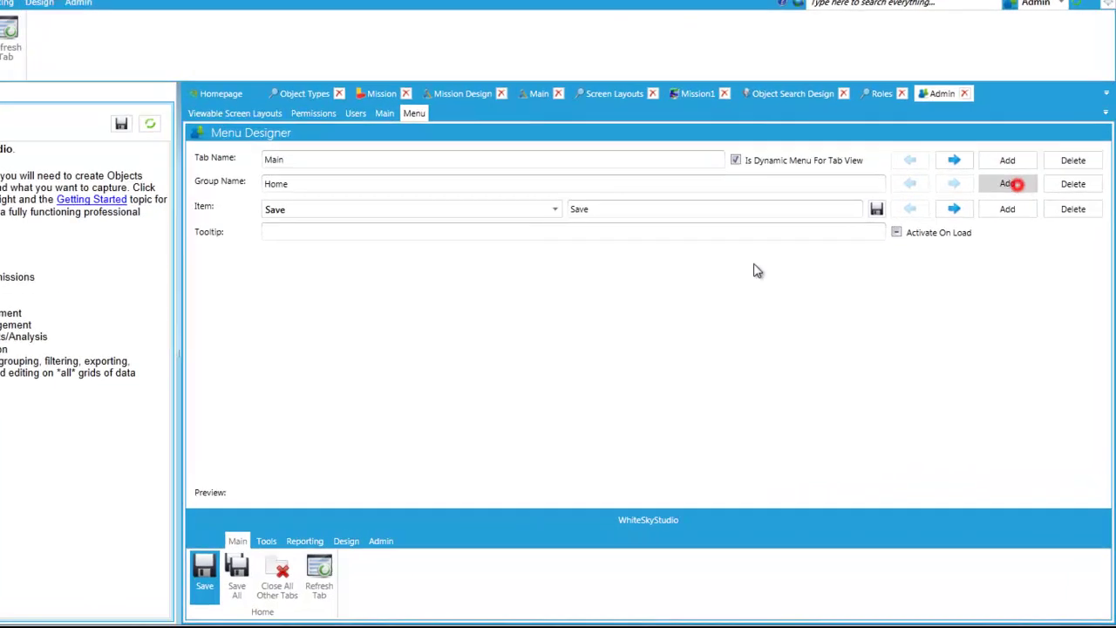
{"action": "left_click", "coordinate": [451, 220]}
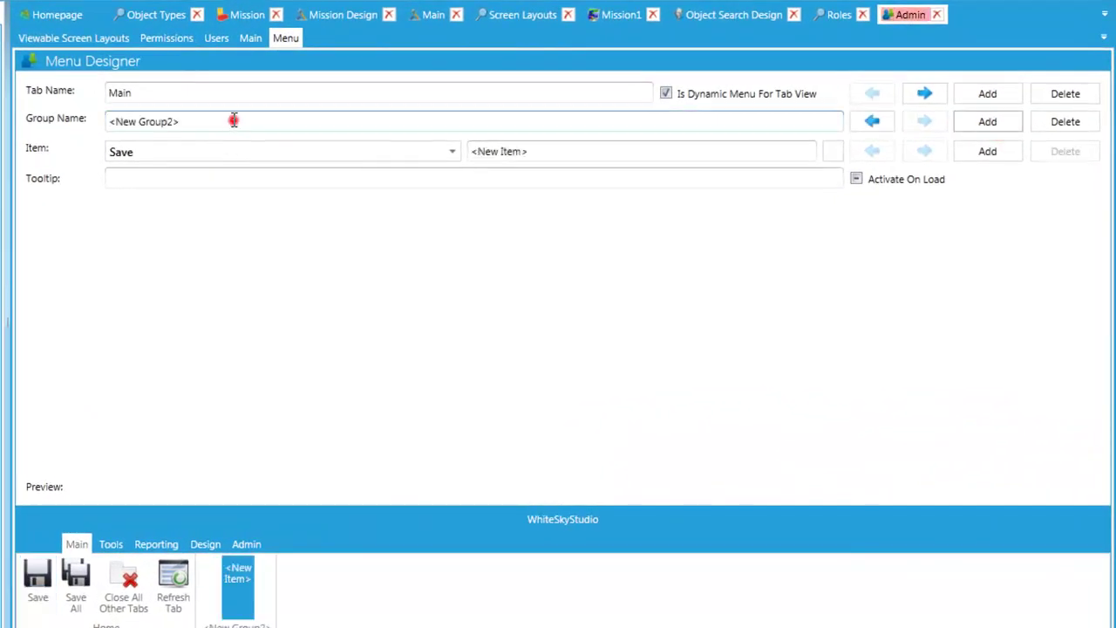
{"action": "double_click", "coordinate": [234, 120]}
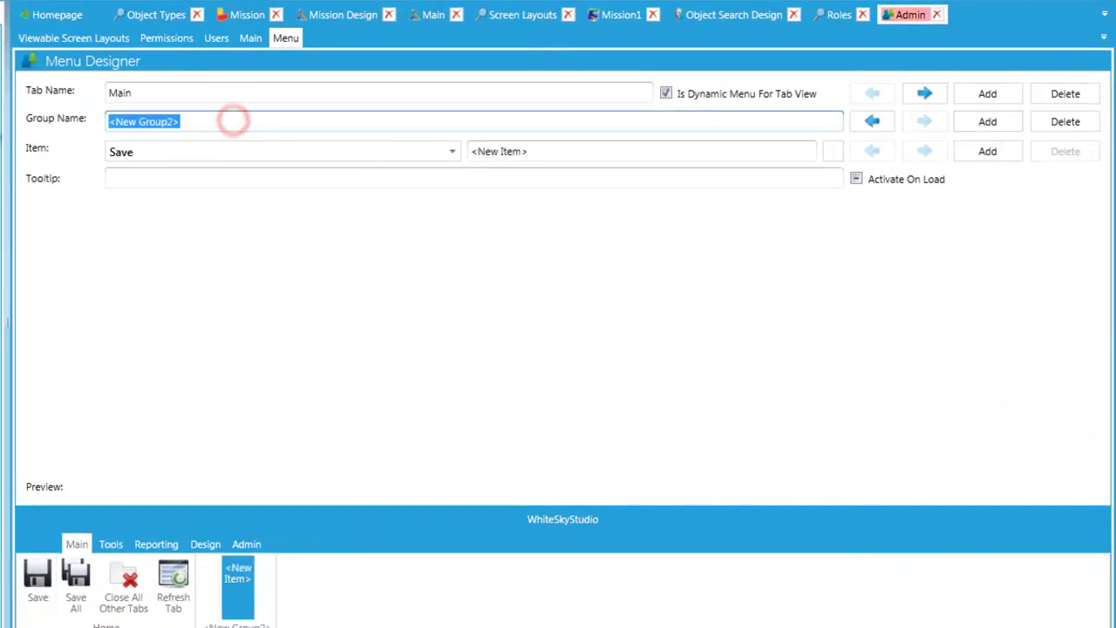
{"action": "type", "text": "Missions"}
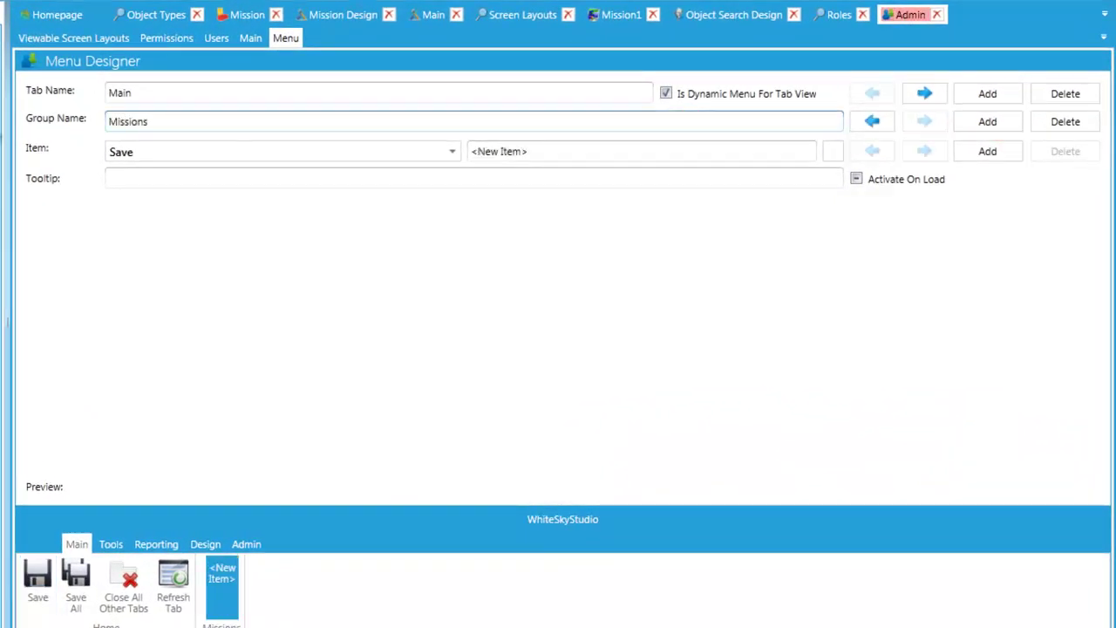
- Assign Custom Search: All Missions to the new item in the Missions group and shorten its caption to All Missions
{"action": "left_click", "coordinate": [451, 150]}
{"action": "left_click_drag", "start_coordinate": [455, 285], "coordinate": [465, 198]}
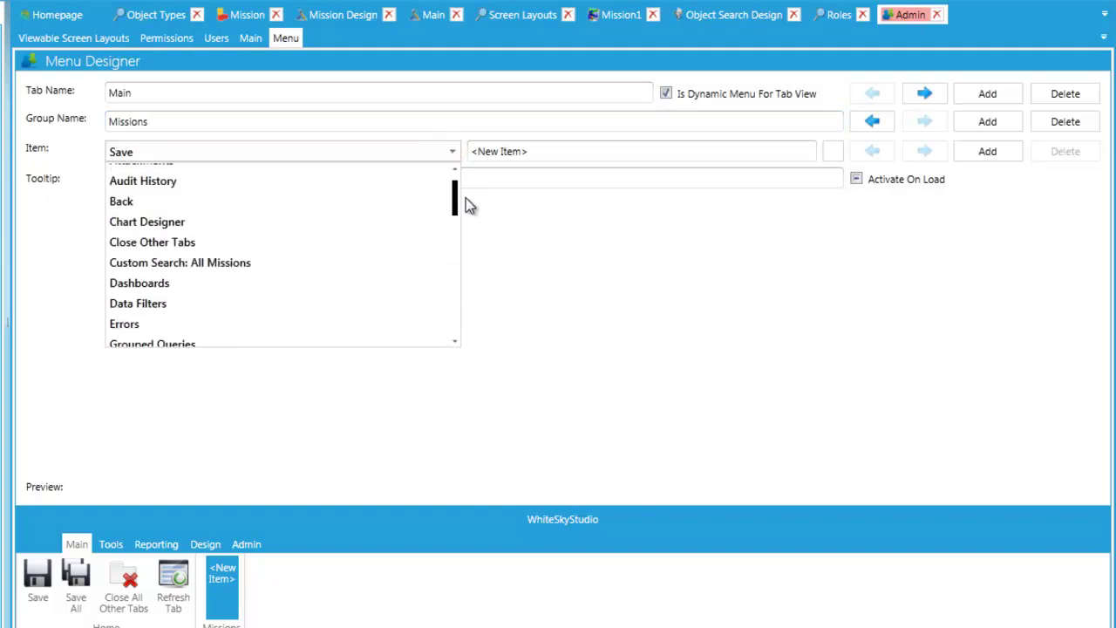
{"action": "left_click", "coordinate": [246, 264]}
{"action": "left_click", "coordinate": [615, 151]}
{"action": "key", "text": "ctrl+Left"}
{"action": "key", "text": "ctrl+Left"}
{"action": "key", "text": "shift+Home"}
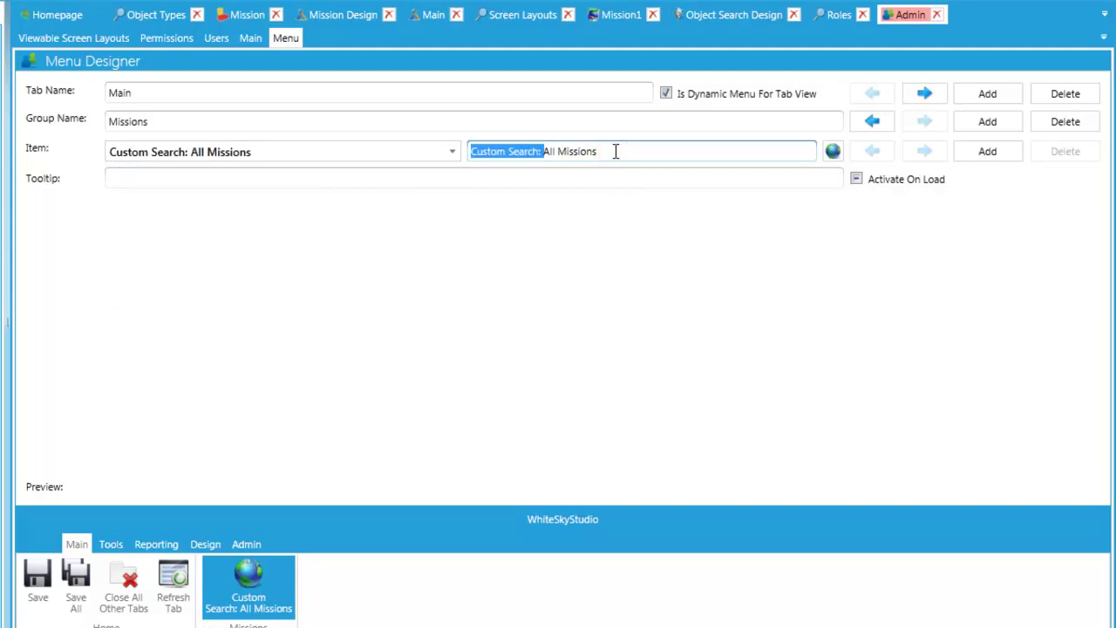
{"action": "key", "text": "BackSpace"}
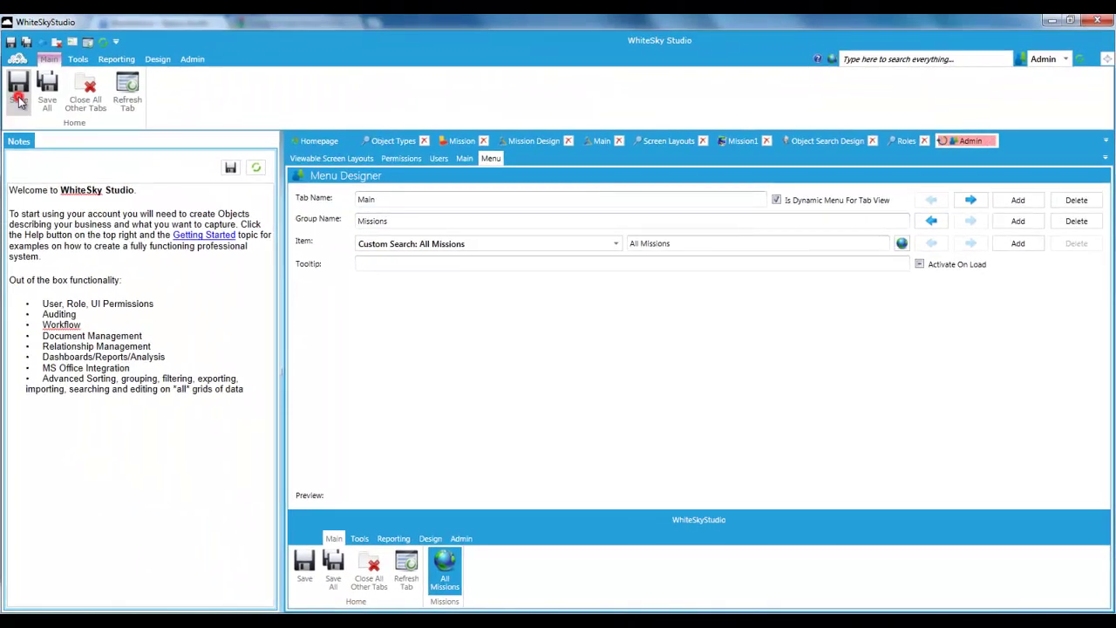
- Save the Admin role's menu design and open the All Missions search from the reloaded menu
{"action": "left_click", "coordinate": [19, 101]}
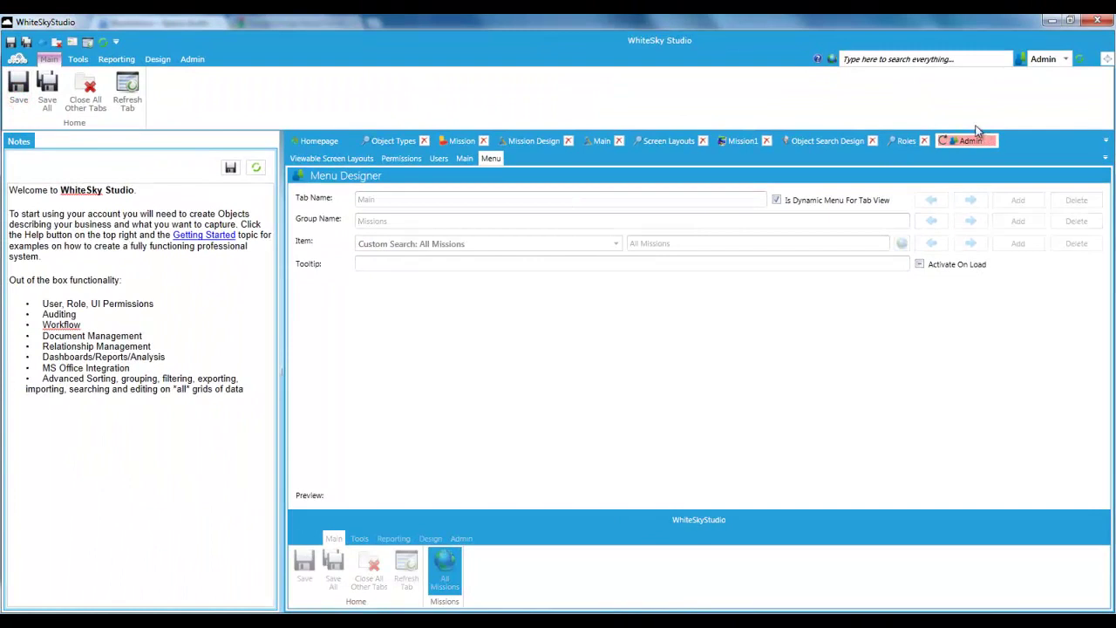
{"action": "left_click", "coordinate": [1080, 60]}
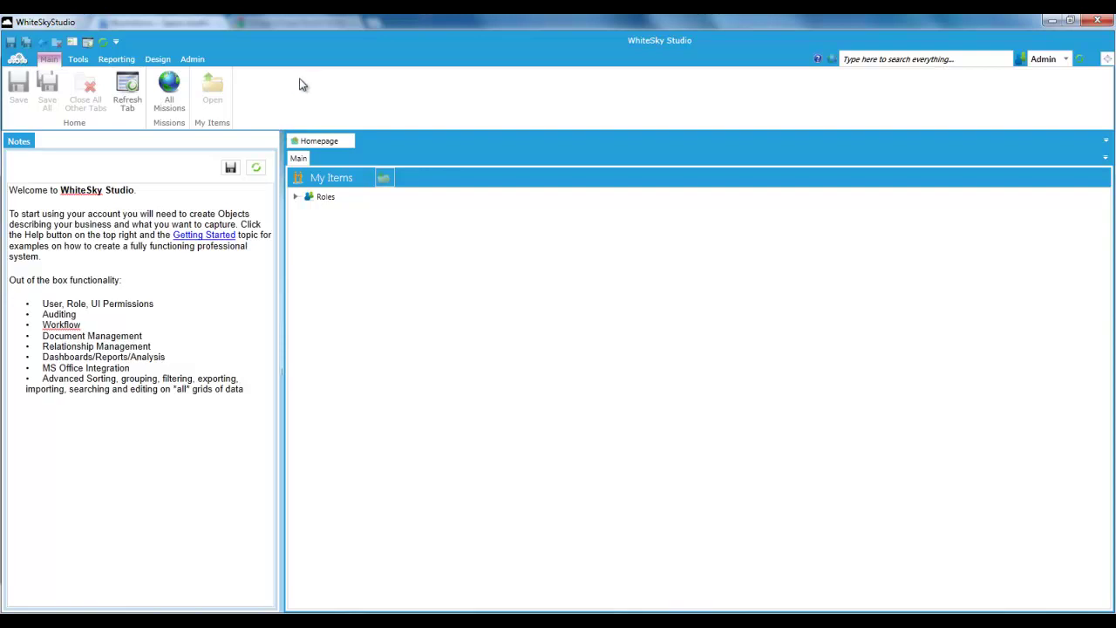
{"action": "left_click", "coordinate": [169, 91]}
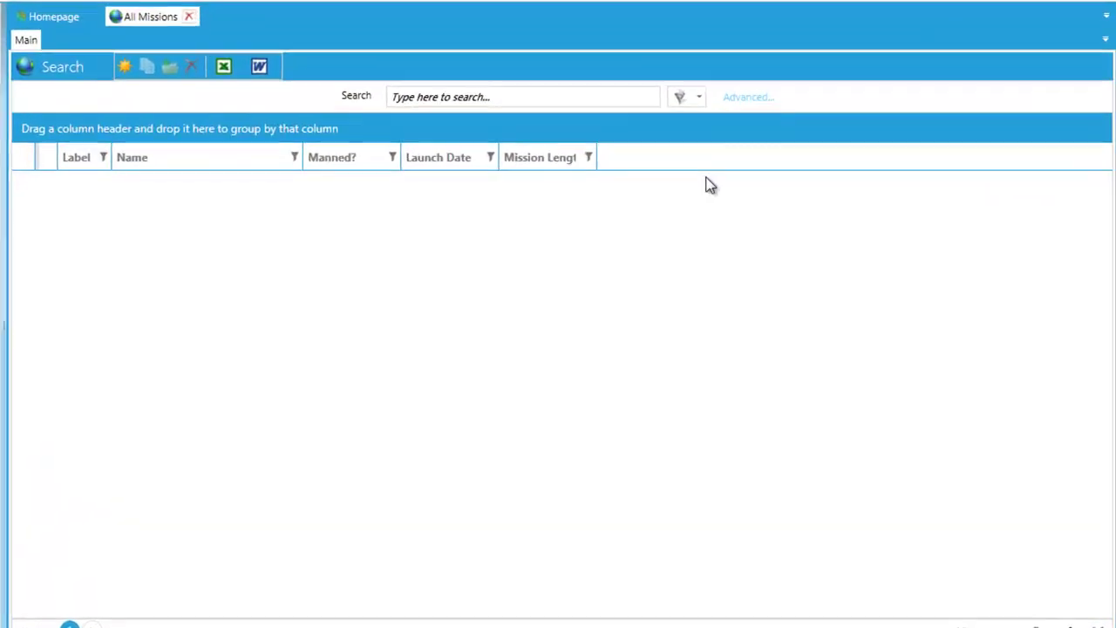
- Bring up a blank Mission record from All Missions to check its fields and close it unsaved
{"action": "left_click", "coordinate": [125, 67]}
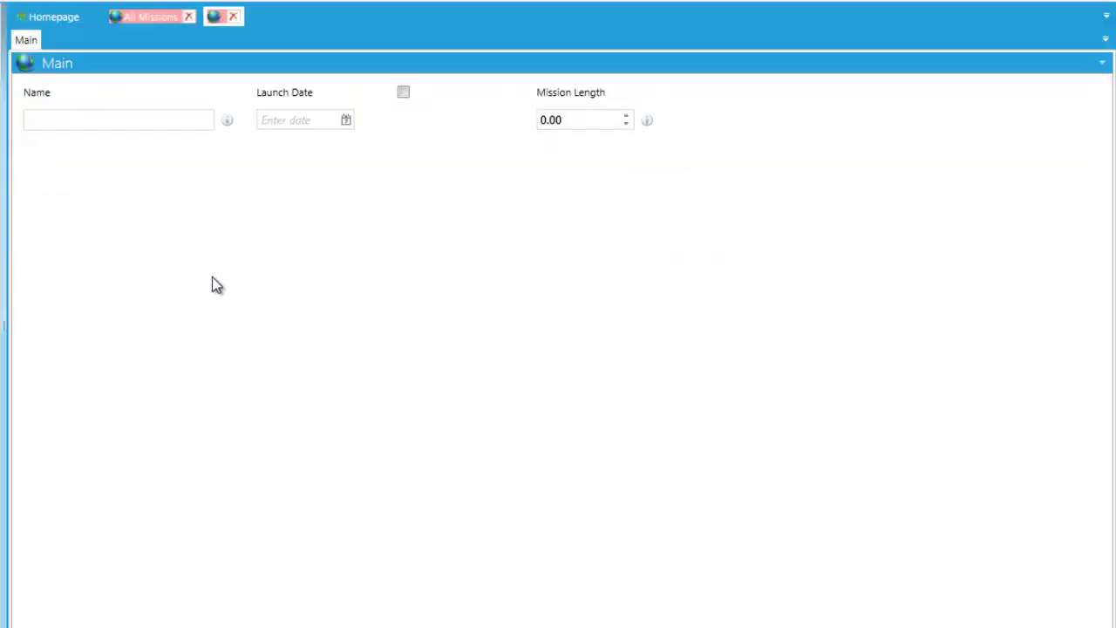
{"action": "left_click", "coordinate": [90, 121]}
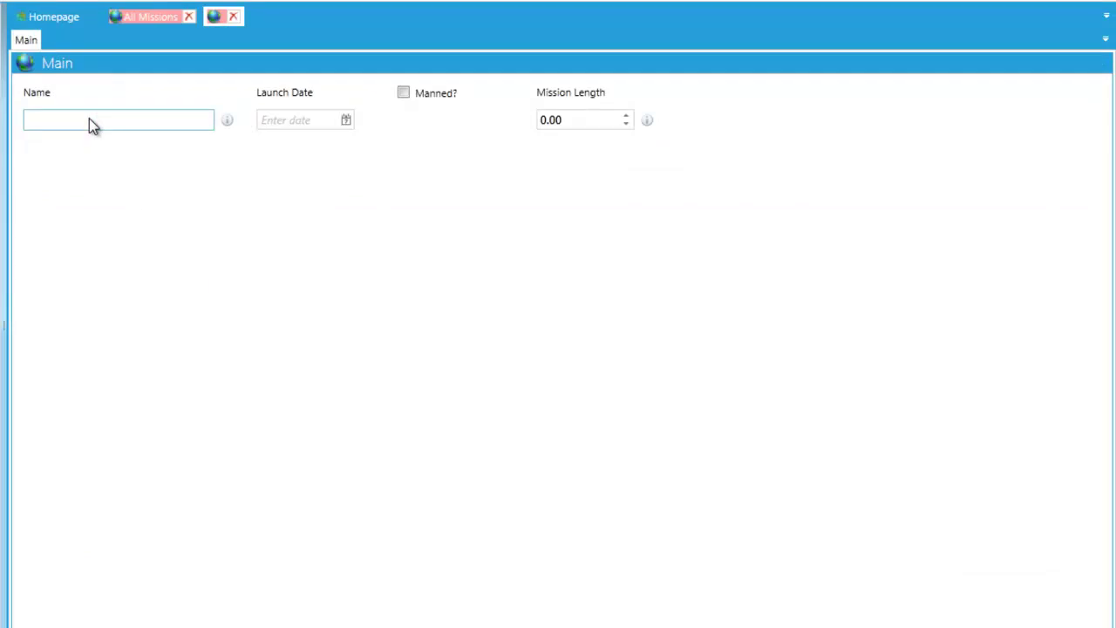
{"action": "left_click", "coordinate": [234, 17]}
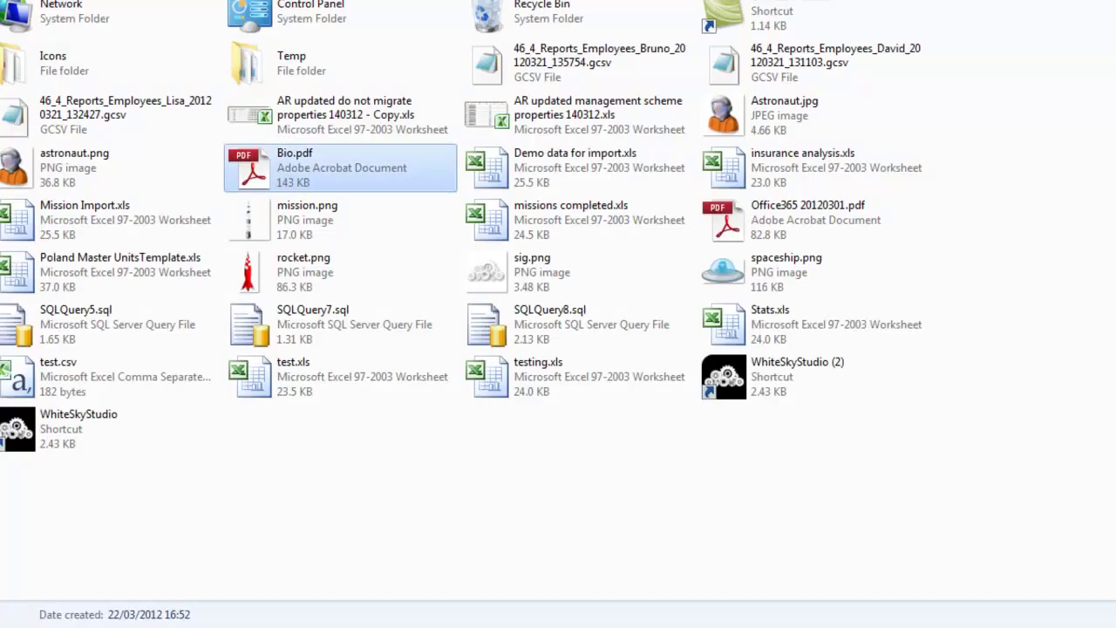
- Open Demo data for import.xls in Excel, dismiss the document recovery list and select the mission data in A2:D29
{"action": "left_click", "coordinate": [91, 220]}
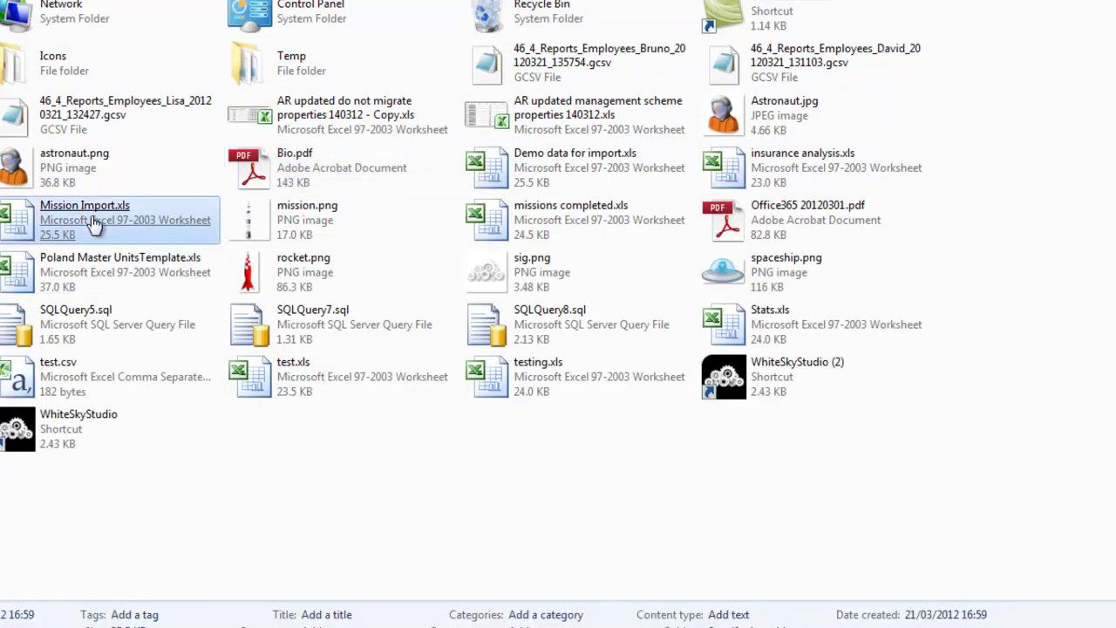
{"action": "double_click", "coordinate": [91, 220]}
{"action": "left_click", "coordinate": [615, 177]}
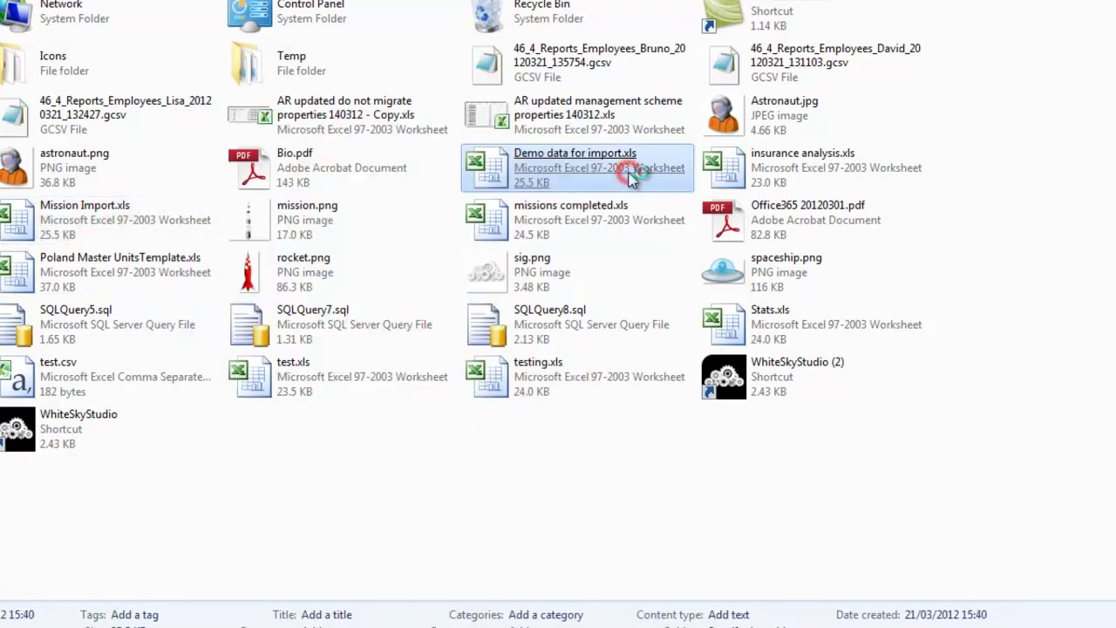
{"action": "double_click", "coordinate": [615, 177]}
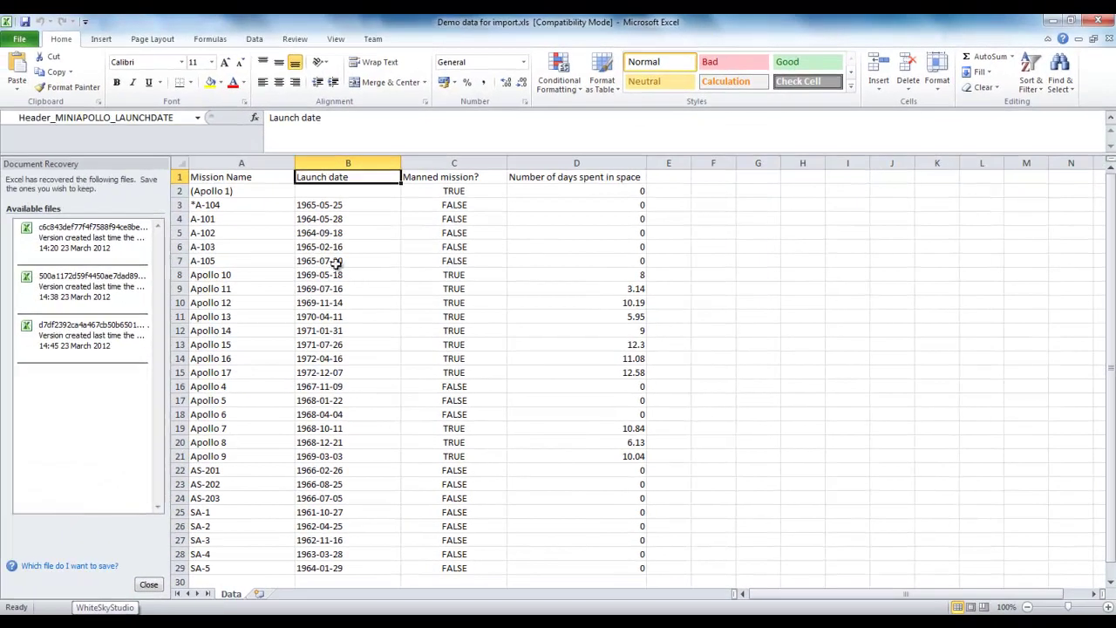
{"action": "left_click", "coordinate": [149, 585]}
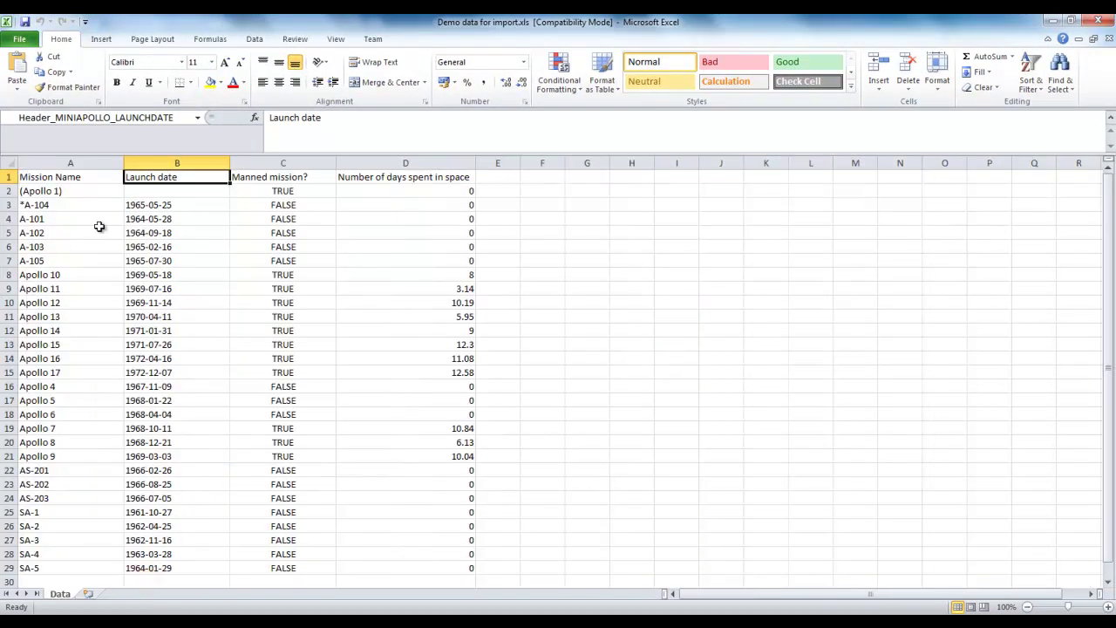
{"action": "left_click_drag", "start_coordinate": [52, 191], "coordinate": [431, 568]}
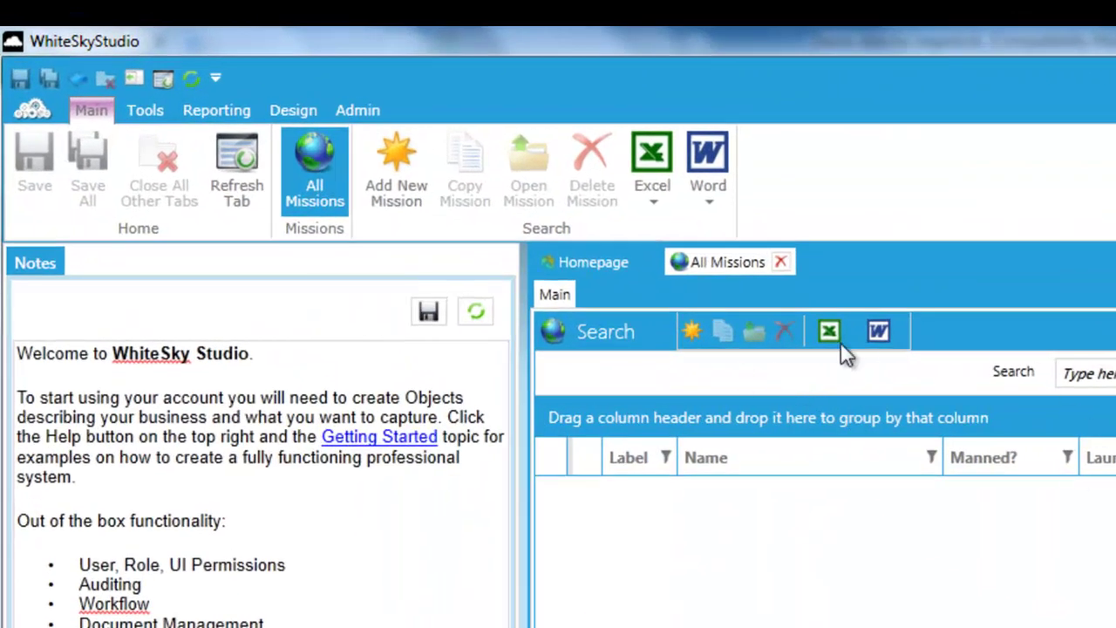
- Switch to WhiteSky Studio, get the Excel import template for All Missions and fit its Import Data Row column
{"action": "left_click", "coordinate": [649, 191]}
{"action": "mouse_move", "coordinate": [676, 318]}
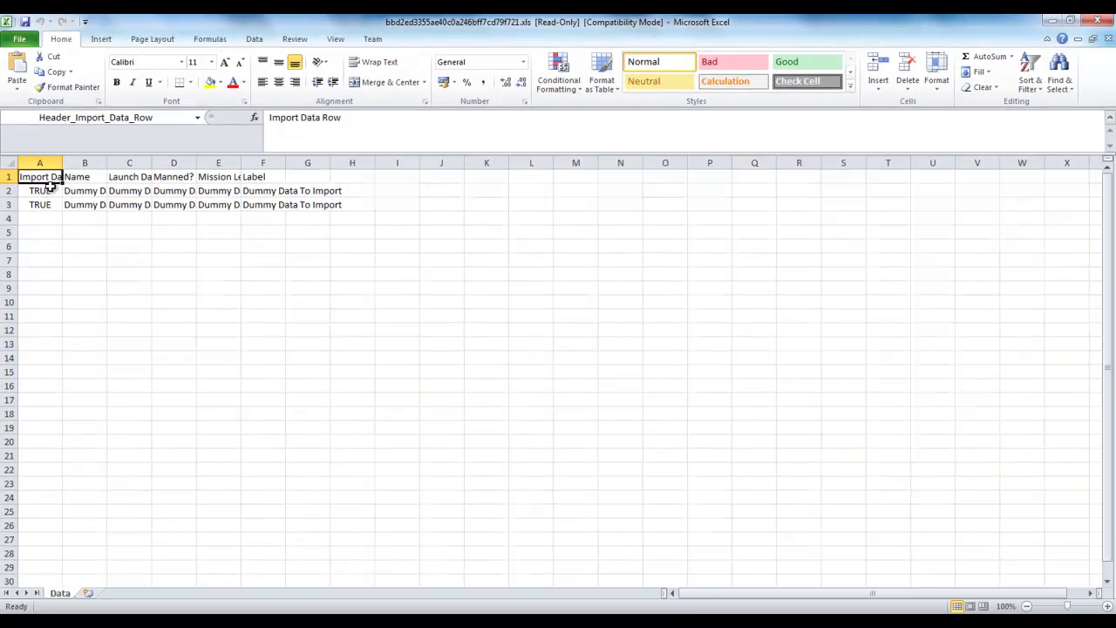
{"action": "double_click", "coordinate": [65, 163]}
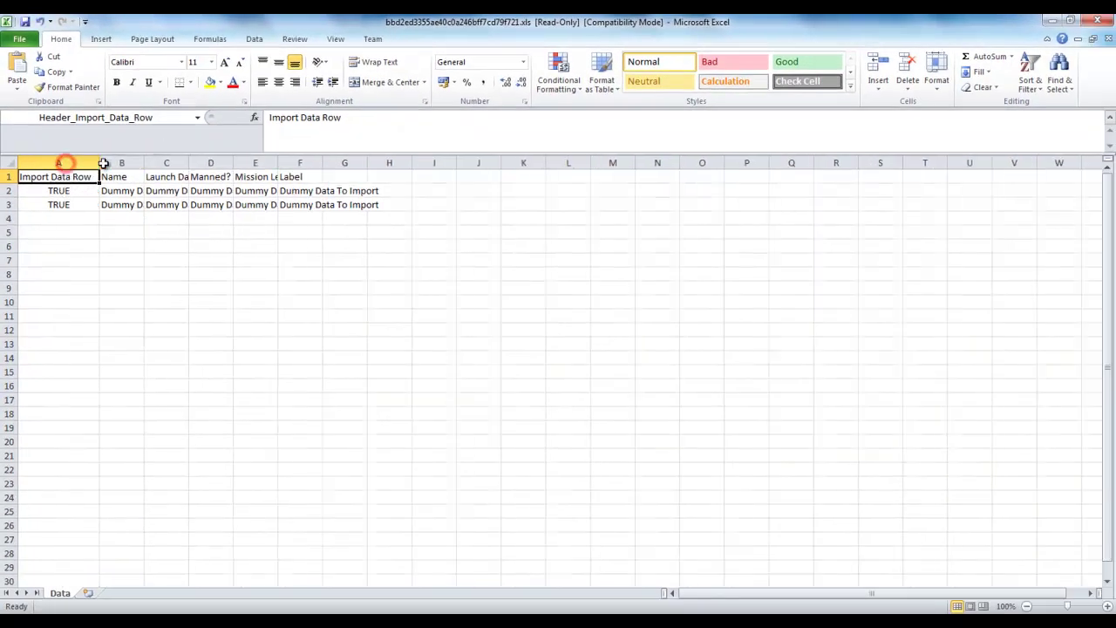
- Delete the Label and Import Data Row columns from the import template
{"action": "left_click", "coordinate": [307, 161]}
{"action": "right_click", "coordinate": [305, 162]}
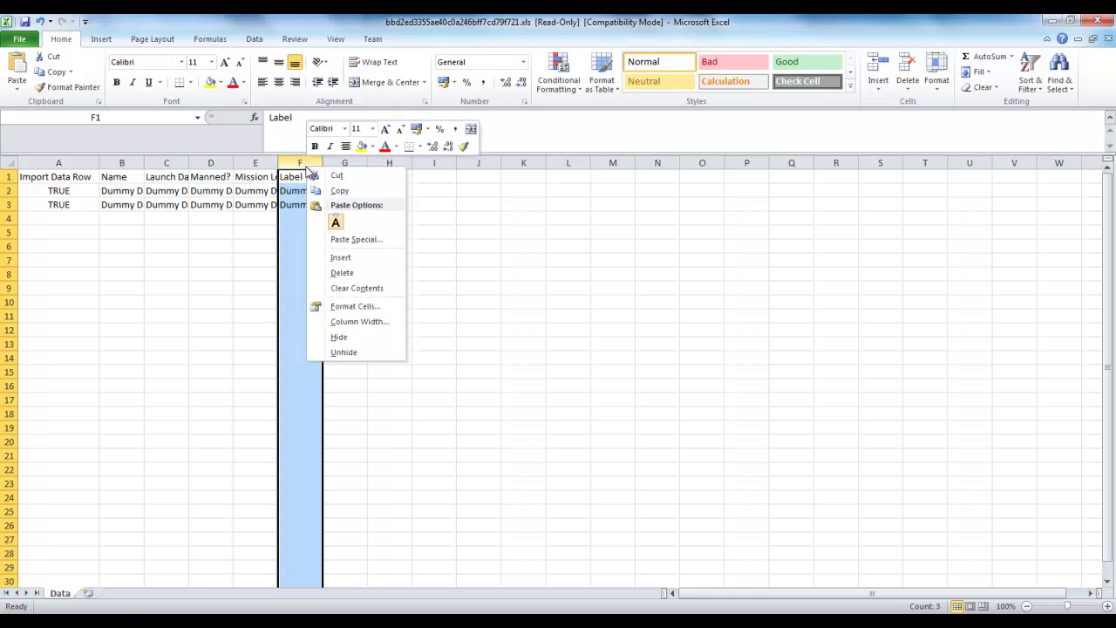
{"action": "left_click", "coordinate": [364, 275]}
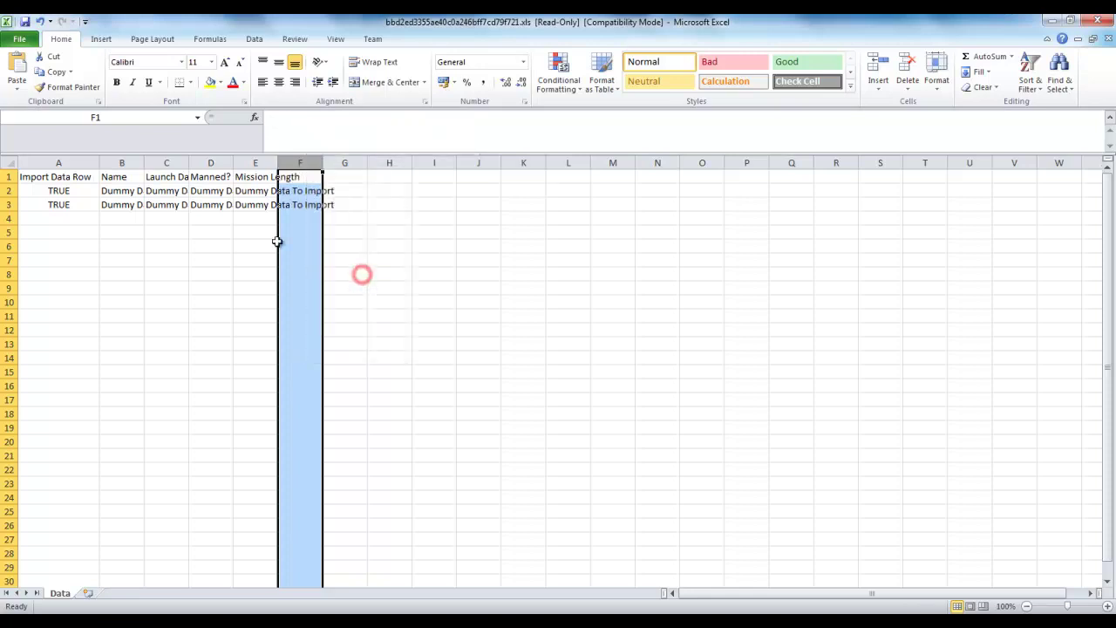
{"action": "right_click", "coordinate": [56, 162]}
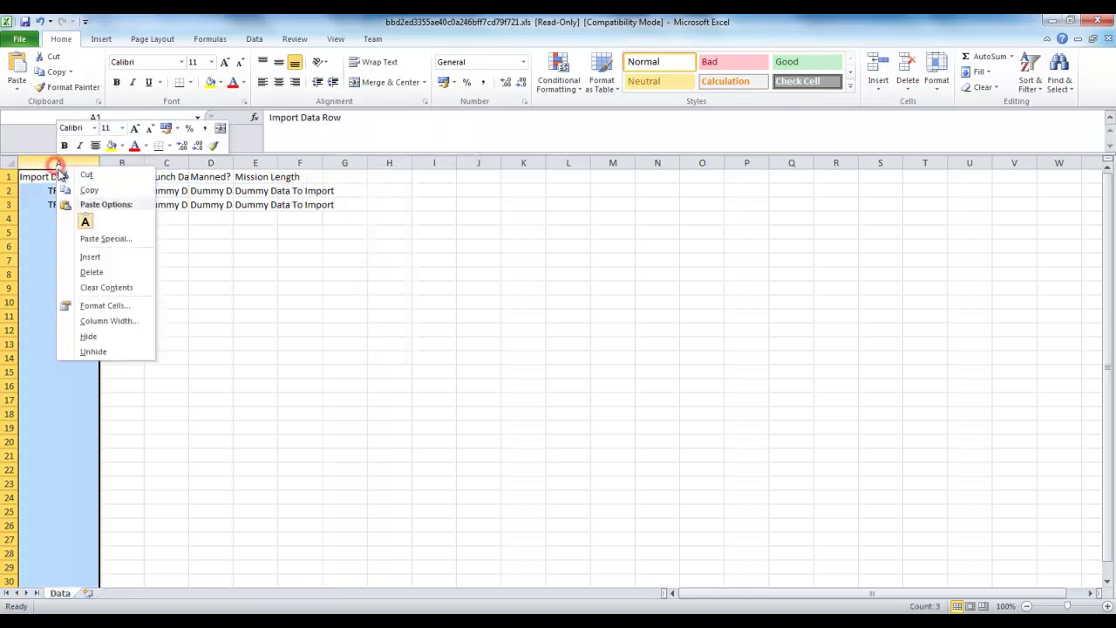
{"action": "left_click", "coordinate": [94, 265]}
- Fit the Launch Date, Manned? and Mission Length columns of the template to their headings
{"action": "left_click_drag", "start_coordinate": [31, 191], "coordinate": [202, 212]}
{"action": "left_click_drag", "start_coordinate": [108, 163], "coordinate": [282, 163]}
{"action": "left_click", "coordinate": [316, 231]}
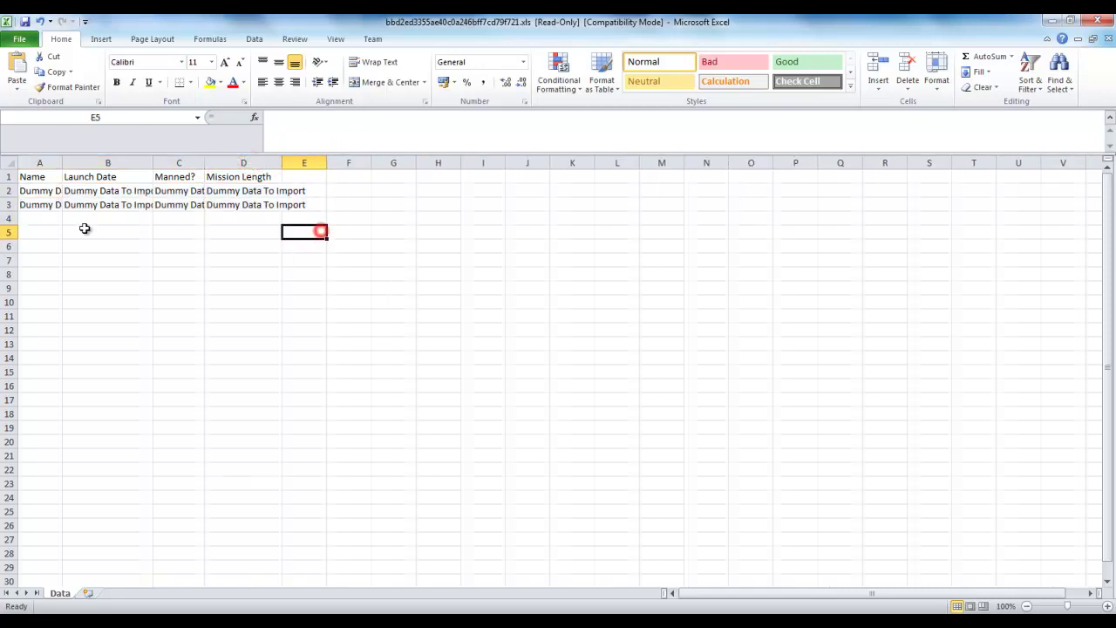
- Check the row range in Demo data for import.xls and insert 26 blank rows between the template's two dummy data rows
{"action": "left_click", "coordinate": [40, 188]}
{"action": "left_click_drag", "start_coordinate": [40, 188], "coordinate": [39, 203]}
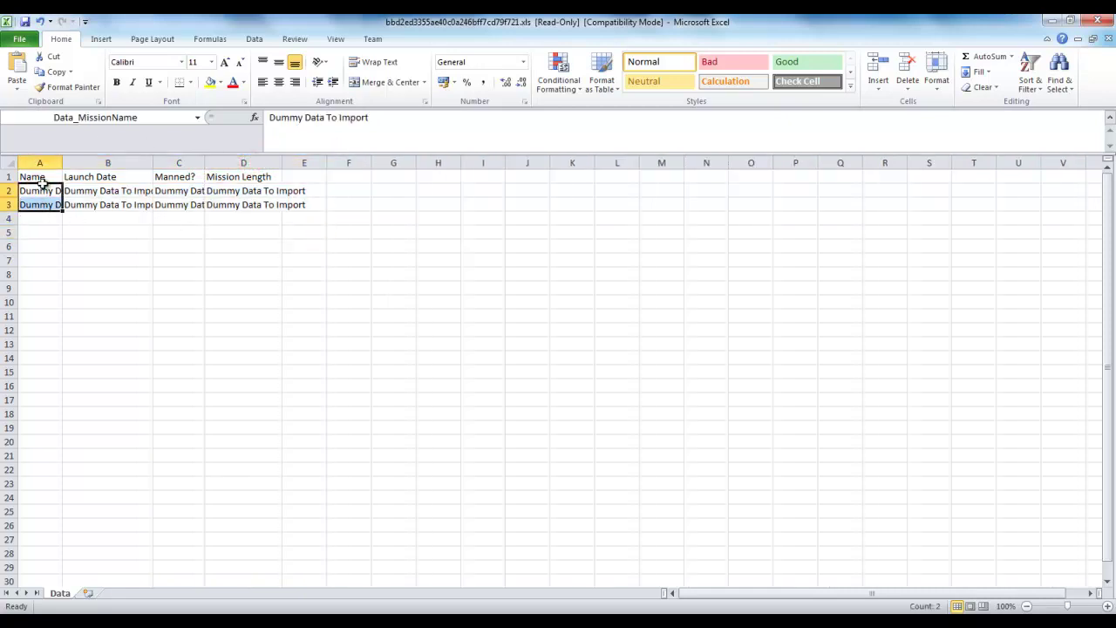
{"action": "left_click", "coordinate": [825, 621]}
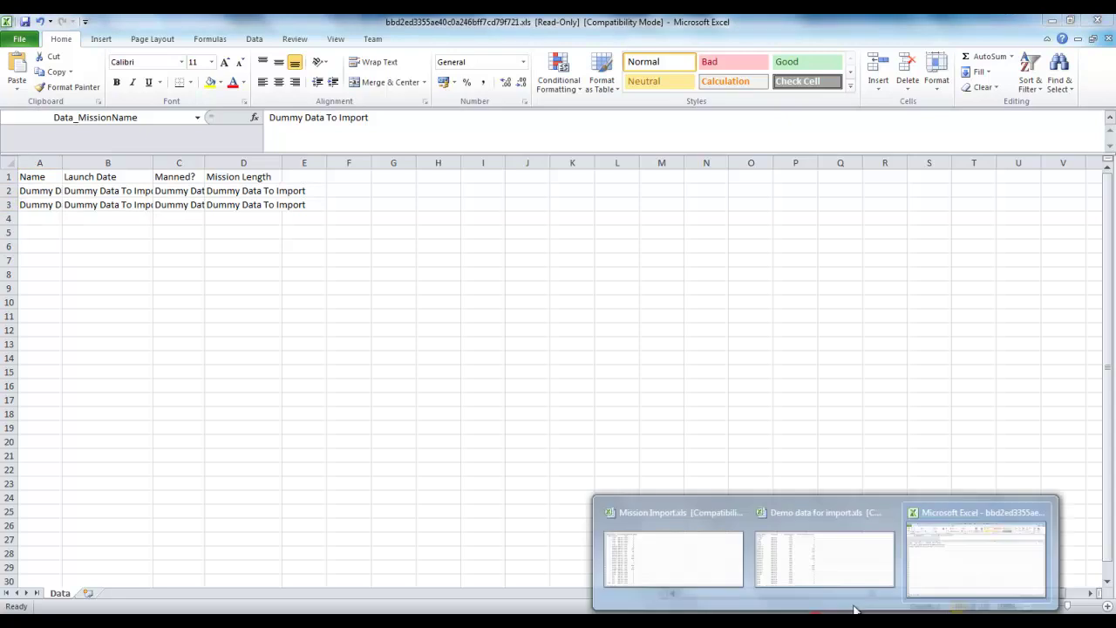
{"action": "left_click", "coordinate": [825, 551]}
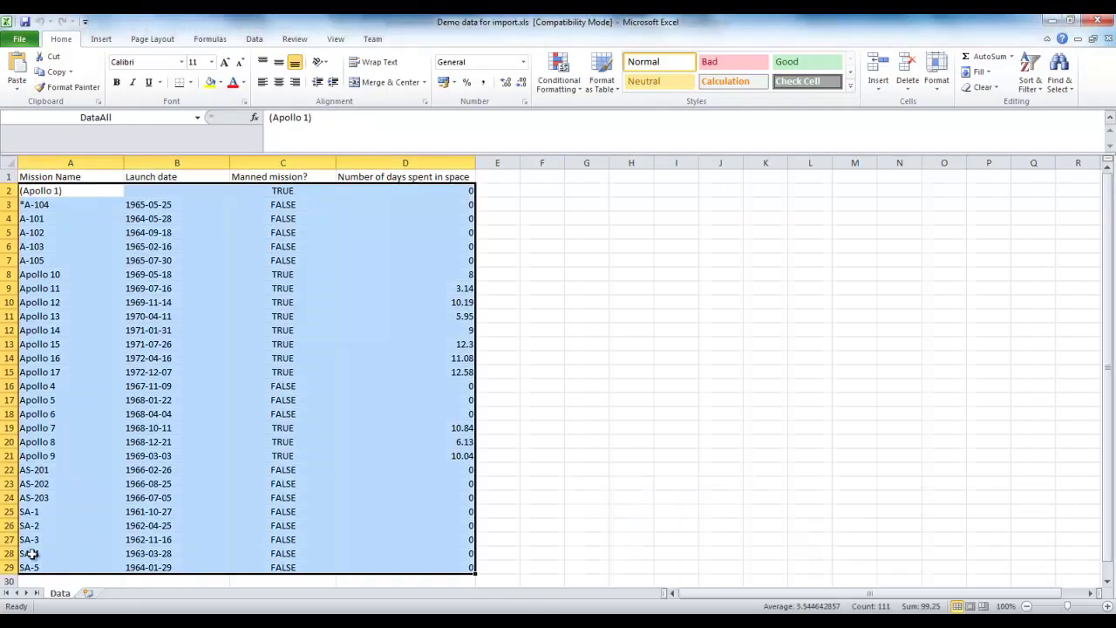
{"action": "left_click", "coordinate": [825, 621]}
{"action": "left_click", "coordinate": [944, 546]}
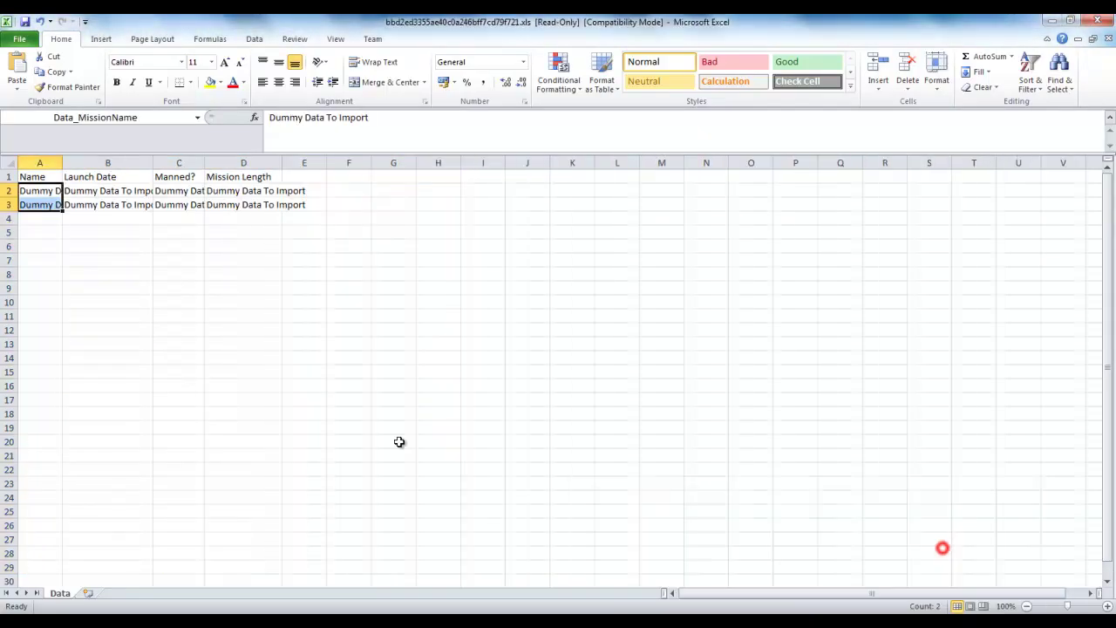
{"action": "left_click_drag", "start_coordinate": [4, 204], "coordinate": [5, 553]}
{"action": "right_click", "coordinate": [10, 459]}
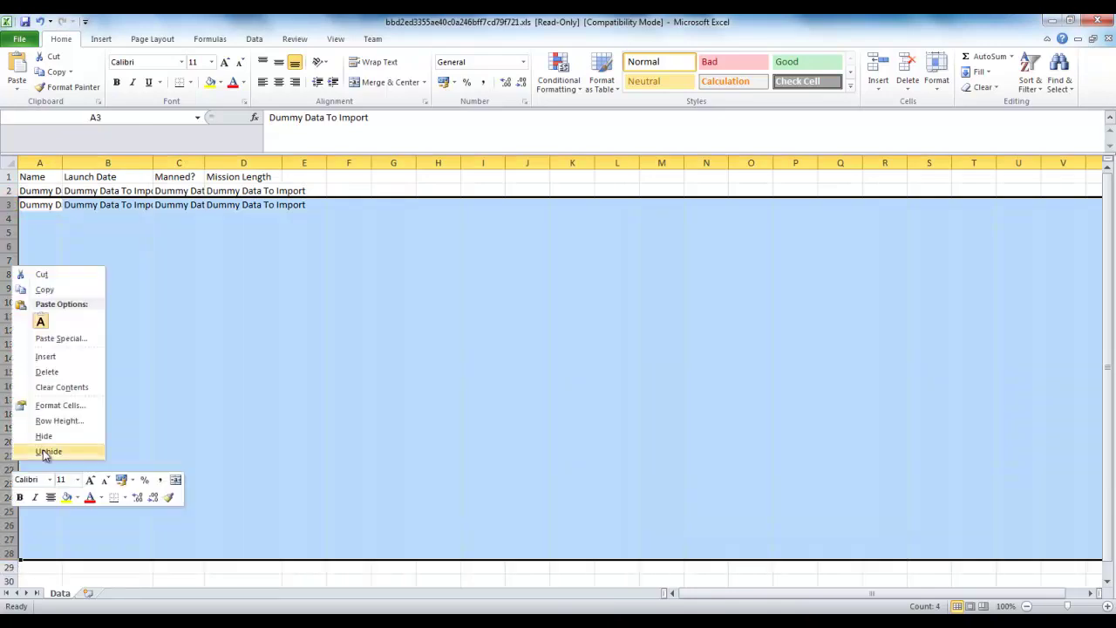
{"action": "left_click", "coordinate": [64, 357]}
{"action": "left_click_drag", "start_coordinate": [41, 192], "coordinate": [263, 562]}
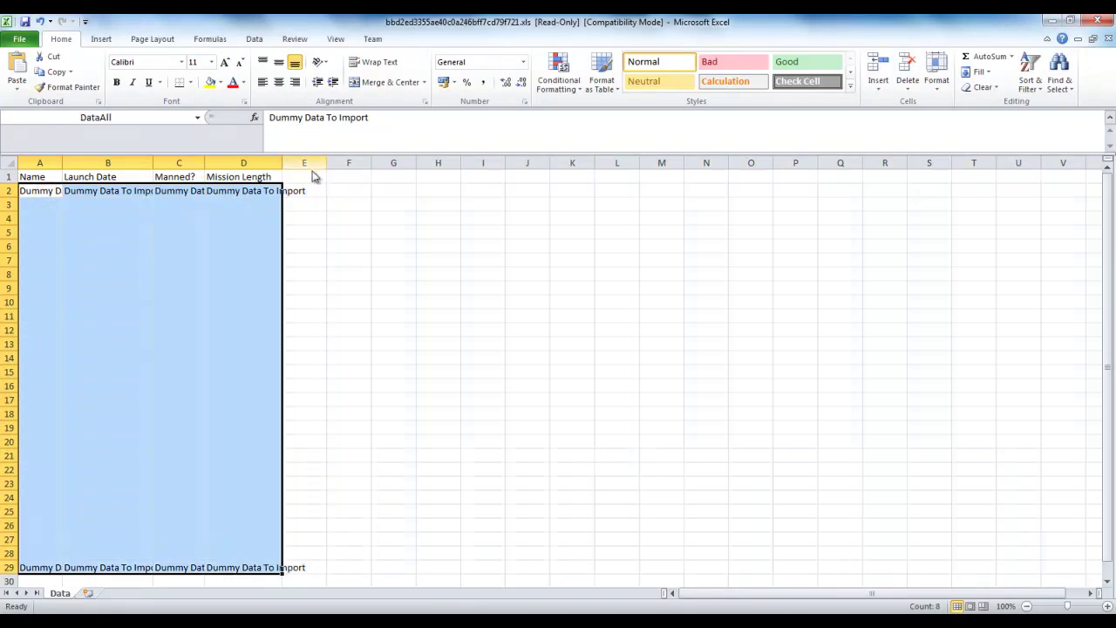
- Copy the mission rows A2:D29 from Demo data for import.xls and paste them into the template starting at A2
{"action": "mouse_move", "coordinate": [840, 613]}
{"action": "left_click", "coordinate": [825, 539]}
{"action": "right_click", "coordinate": [255, 306]}
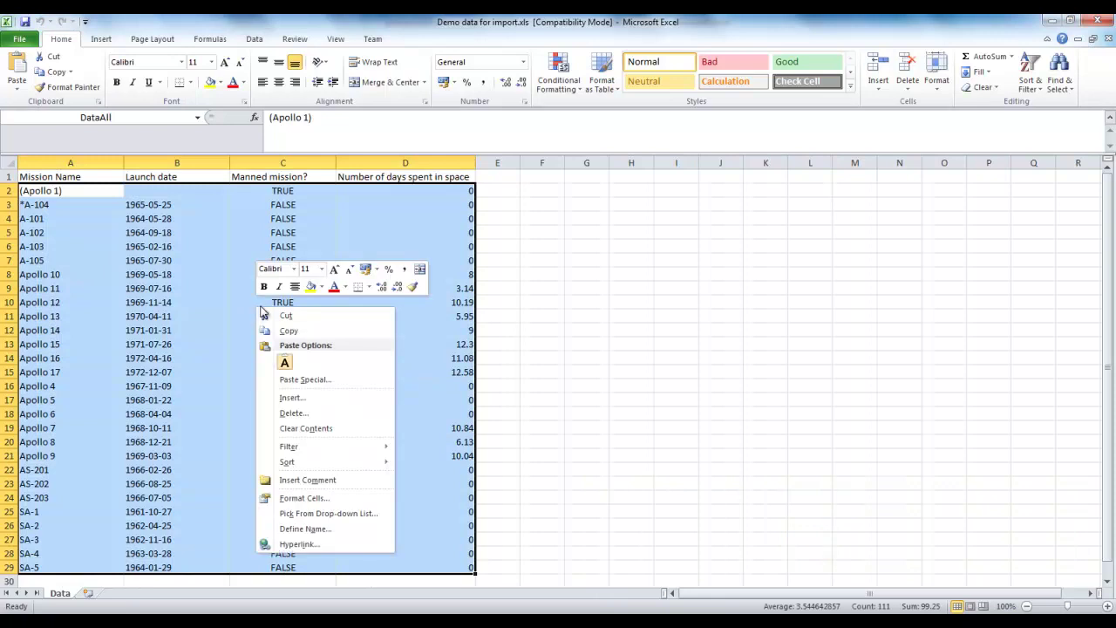
{"action": "left_click", "coordinate": [301, 329]}
{"action": "mouse_move", "coordinate": [861, 593]}
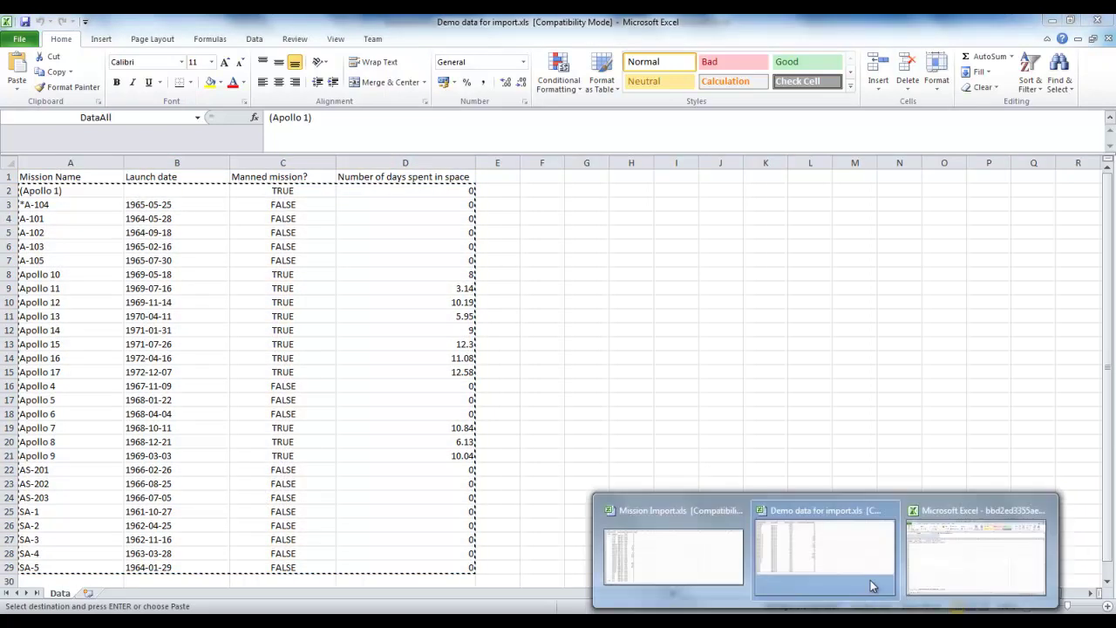
{"action": "left_click", "coordinate": [947, 543]}
{"action": "left_click", "coordinate": [35, 191]}
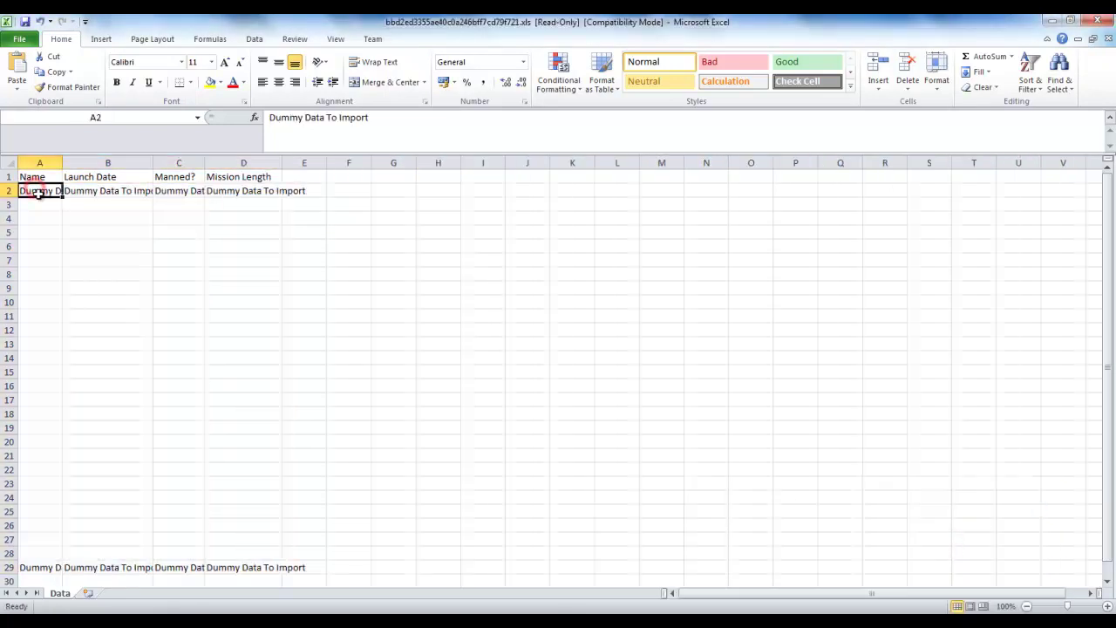
{"action": "right_click", "coordinate": [38, 194]}
{"action": "left_click", "coordinate": [67, 248]}
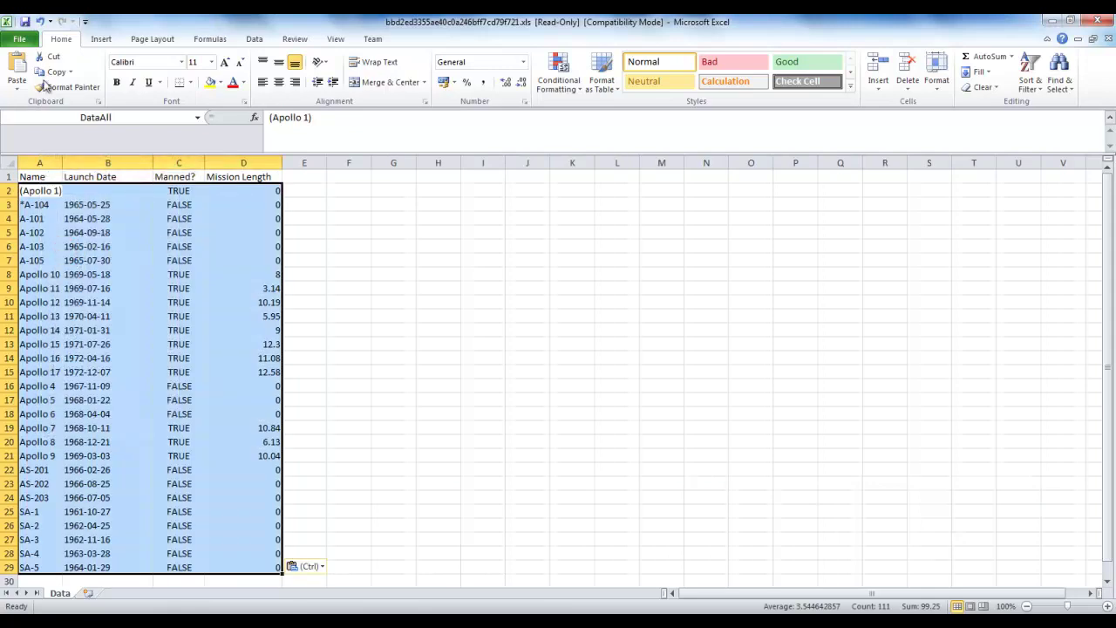
- Save the filled template to the Desktop as Mission Import Data in Excel 97-2003 format
{"action": "left_click", "coordinate": [20, 38]}
{"action": "left_click", "coordinate": [44, 81]}
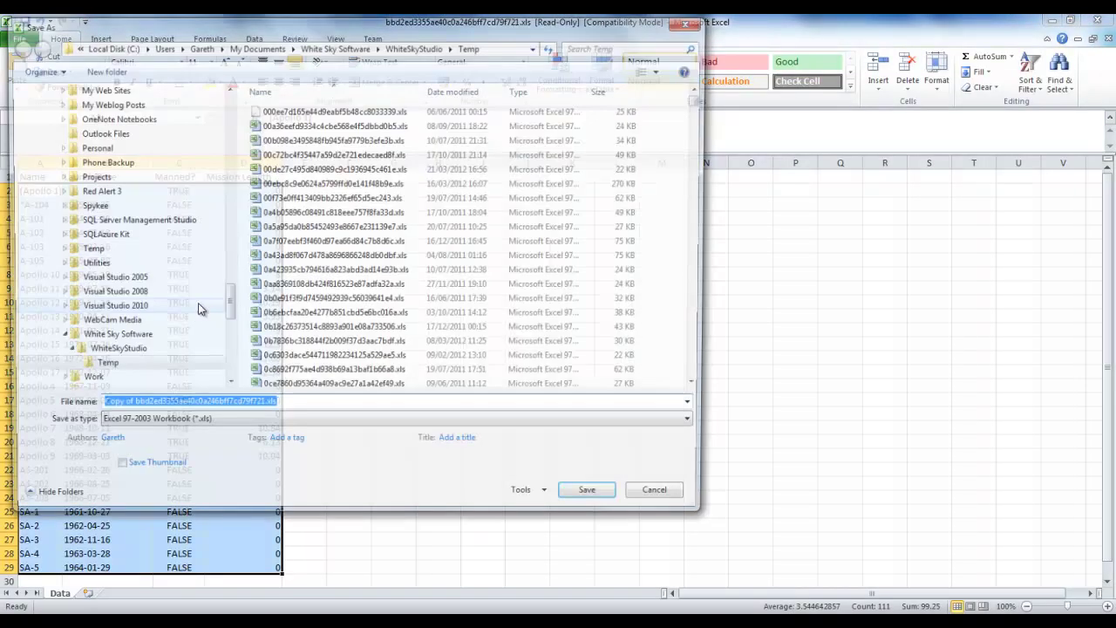
{"action": "left_click", "coordinate": [227, 299]}
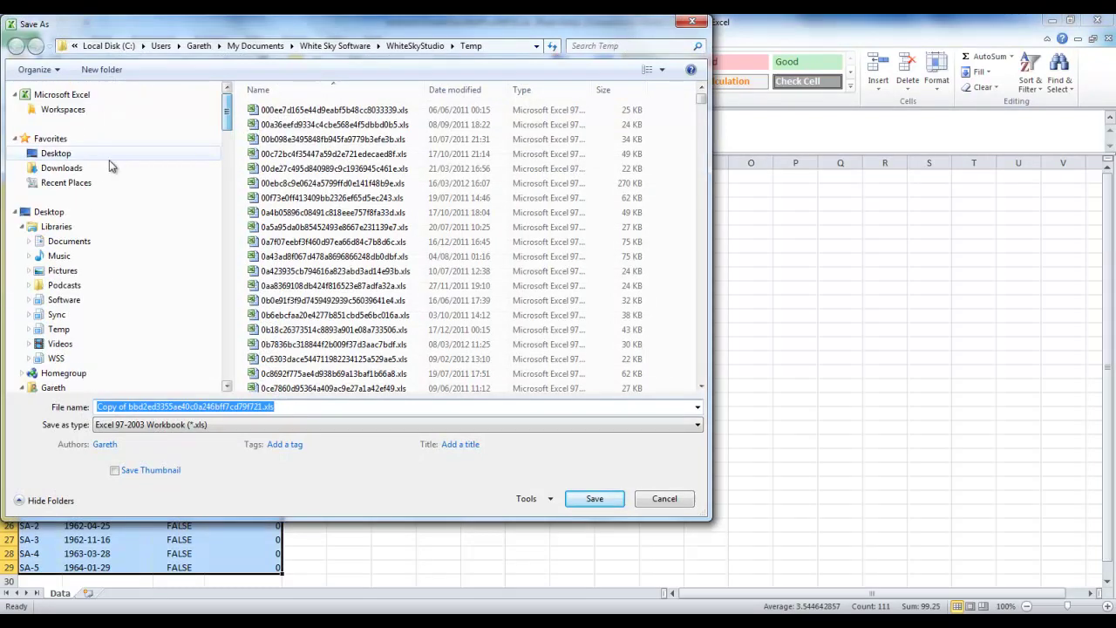
{"action": "left_click", "coordinate": [57, 156]}
{"action": "left_click", "coordinate": [284, 407]}
{"action": "type", "text": "Mission "}
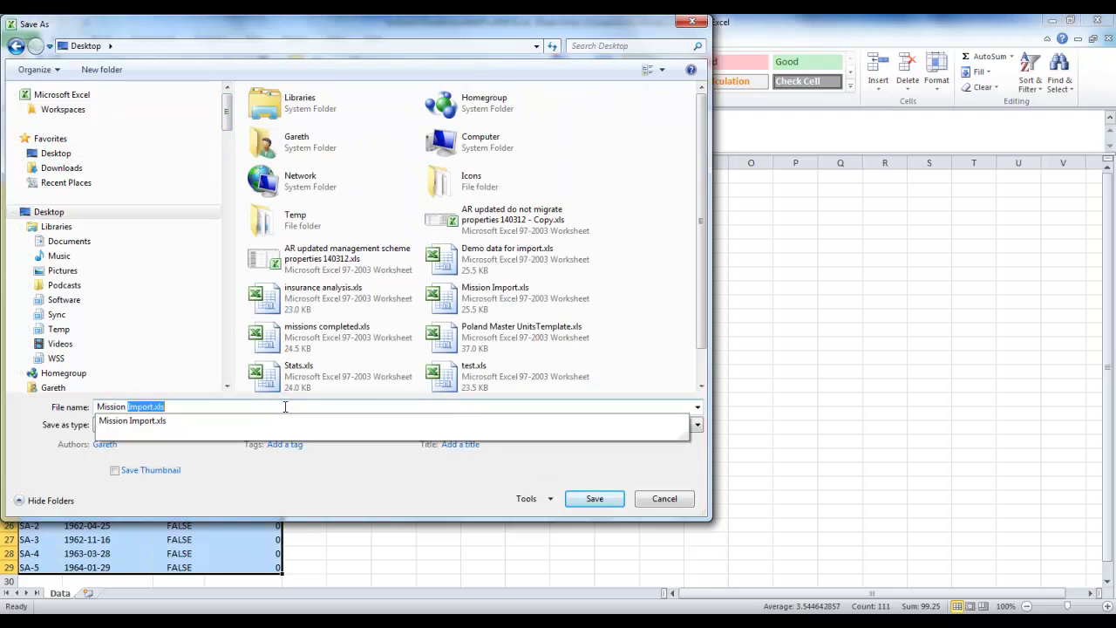
{"action": "type", "text": "Import Data"}
{"action": "key", "text": "Return"}
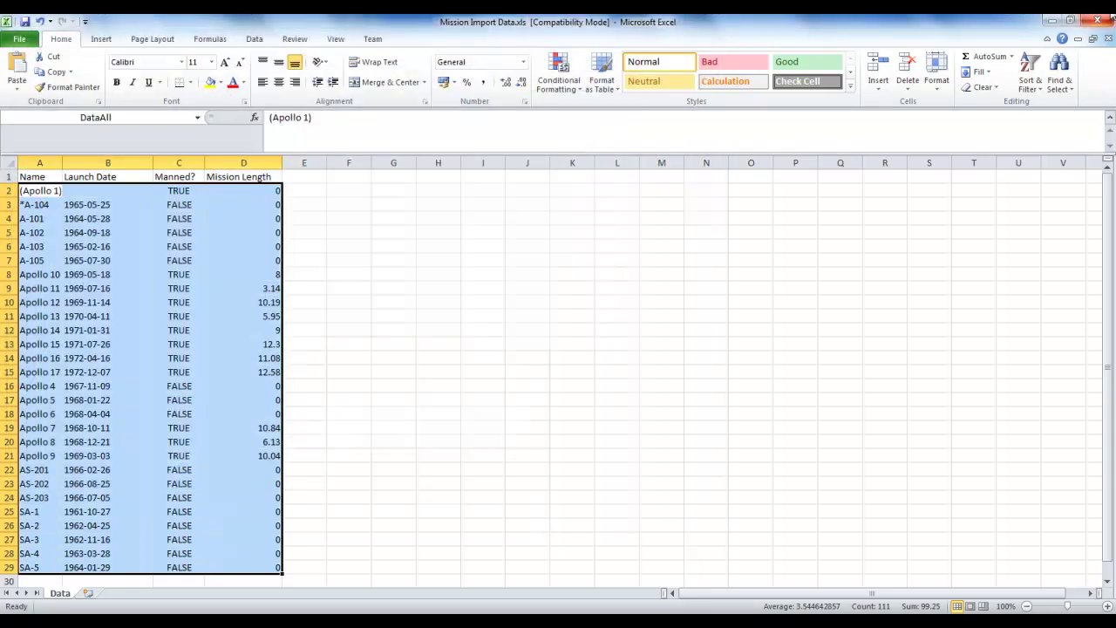
- Close all open Excel workbooks without keeping the copied data on the clipboard
{"action": "left_click", "coordinate": [1097, 19]}
{"action": "left_click", "coordinate": [1097, 21]}
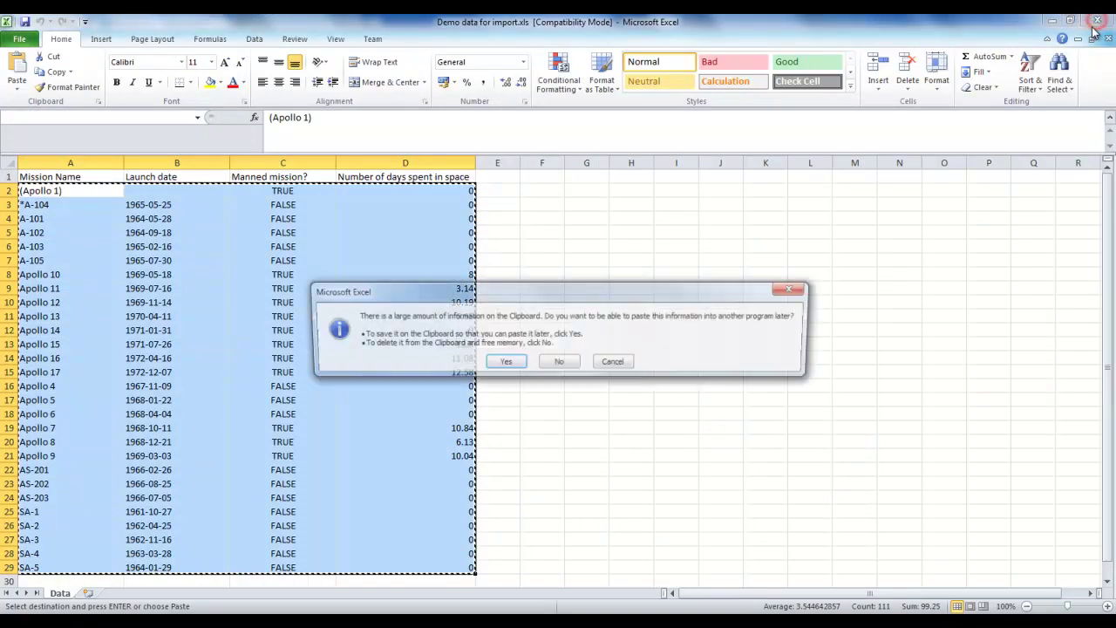
{"action": "left_click", "coordinate": [567, 362]}
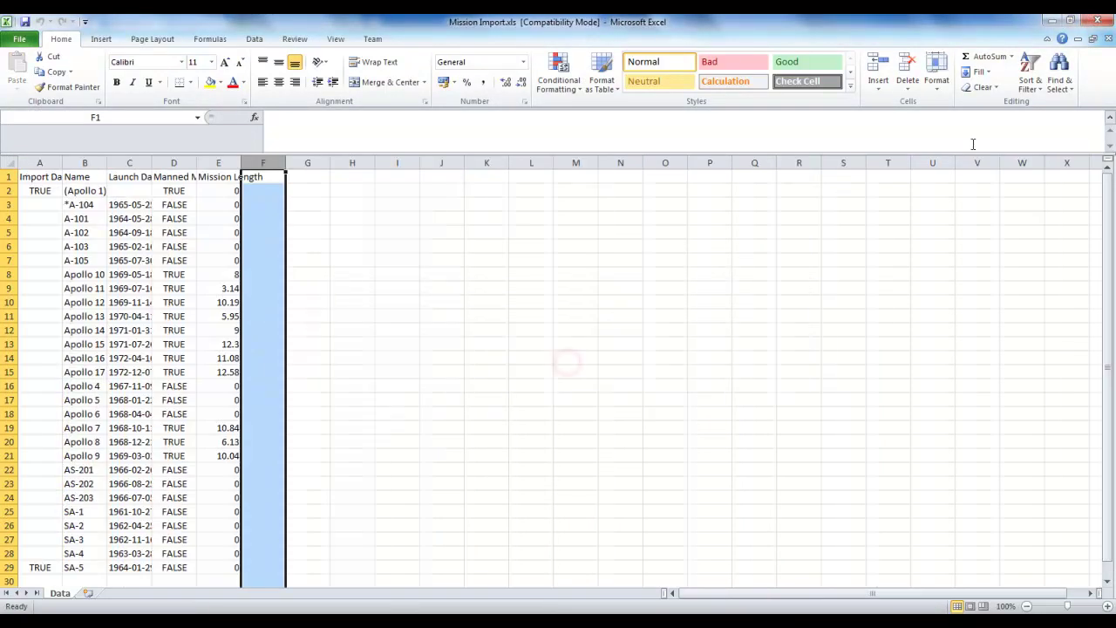
{"action": "left_click", "coordinate": [1102, 20]}
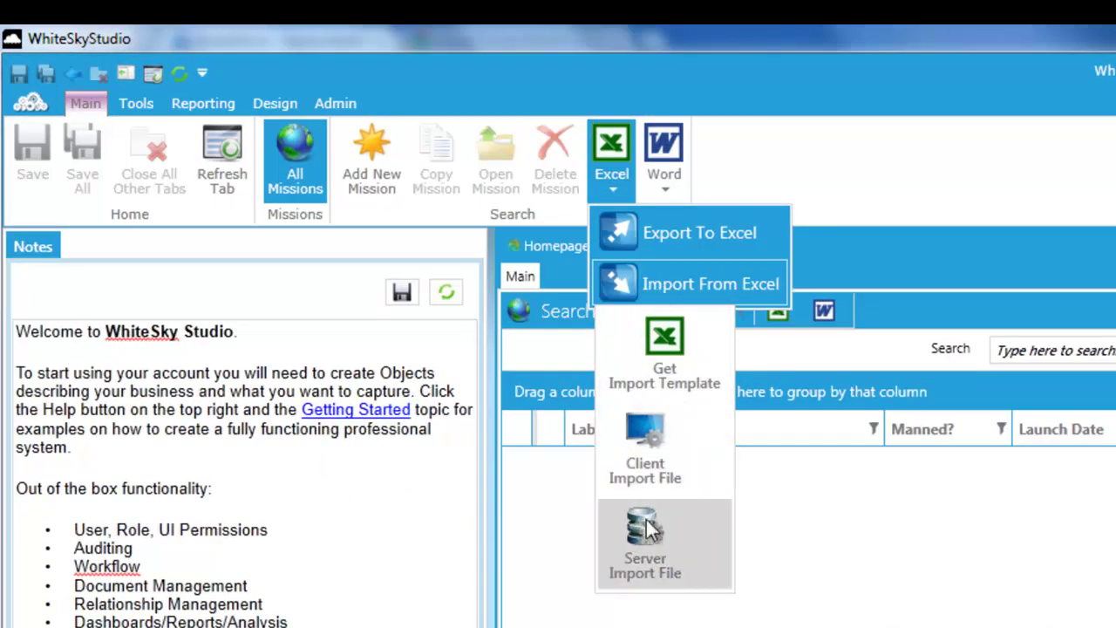
- Import Mission Import Data.xls from the Desktop as a server import file and acknowledge the upload notice
{"action": "left_click", "coordinate": [650, 542]}
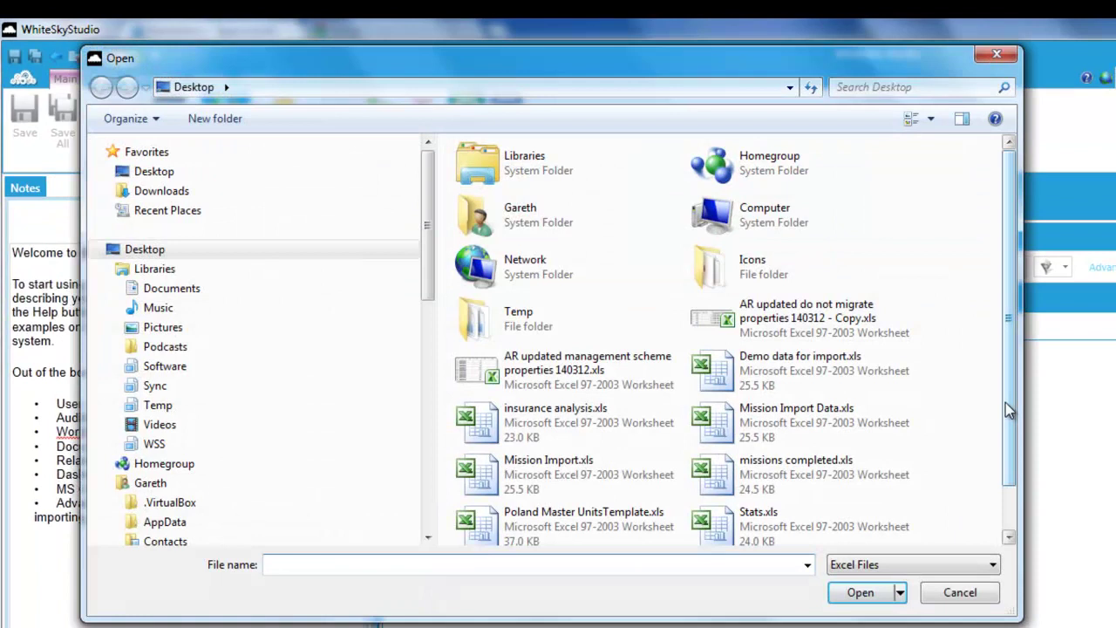
{"action": "left_click_drag", "start_coordinate": [1005, 402], "coordinate": [1009, 474]}
{"action": "double_click", "coordinate": [835, 362]}
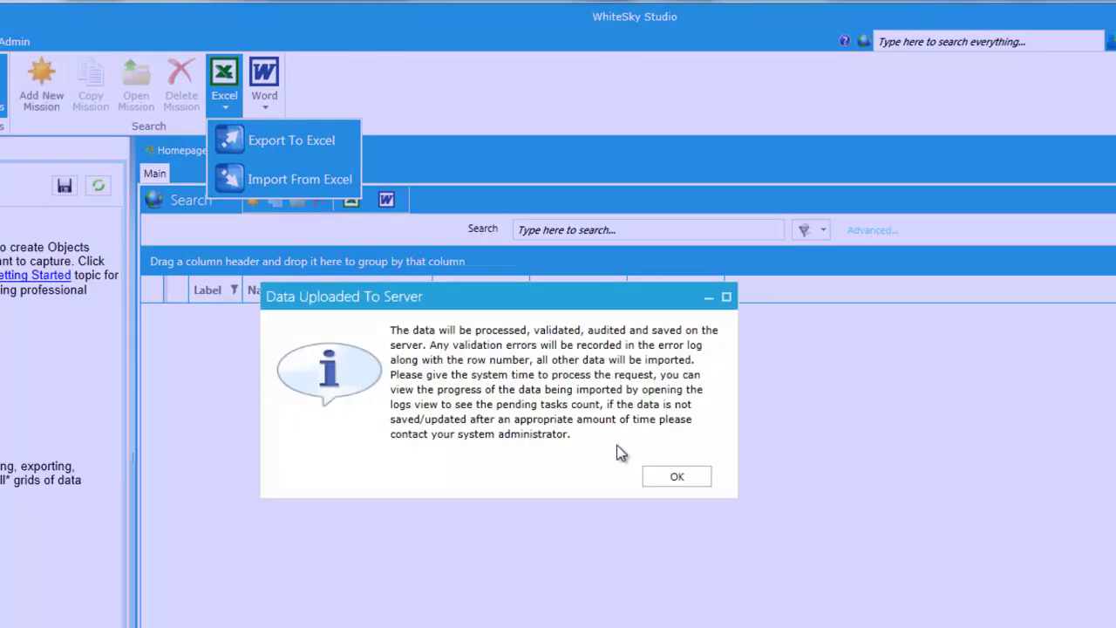
{"action": "left_click", "coordinate": [667, 478]}
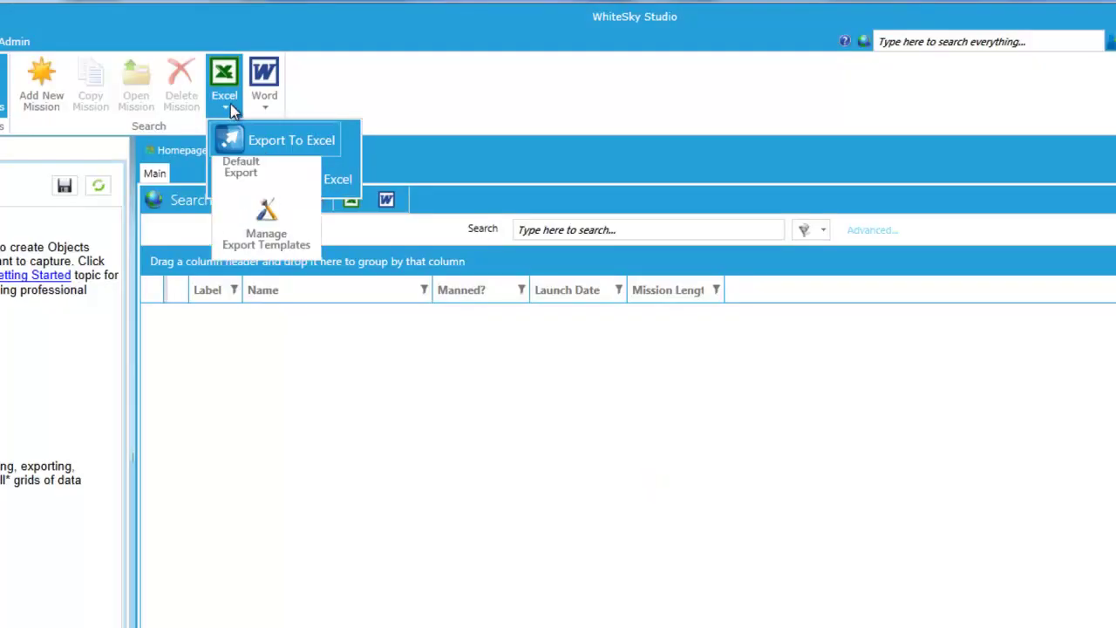
{"action": "left_click", "coordinate": [230, 103]}
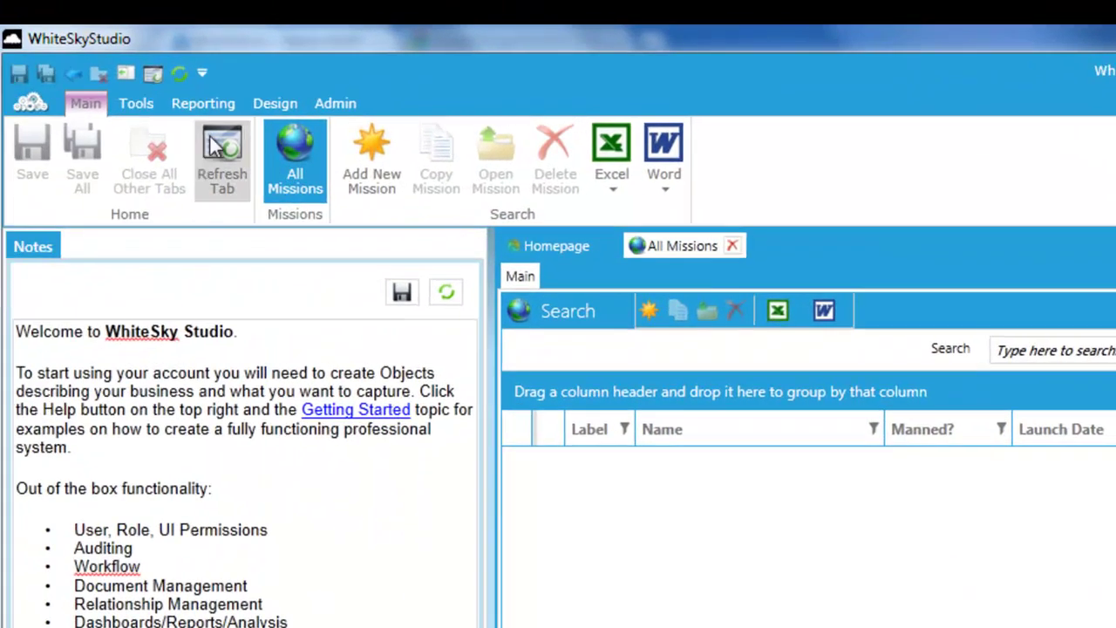
- Show the Server Tasks window to check for pending tasks and refresh the All Missions list
{"action": "left_click", "coordinate": [135, 101]}
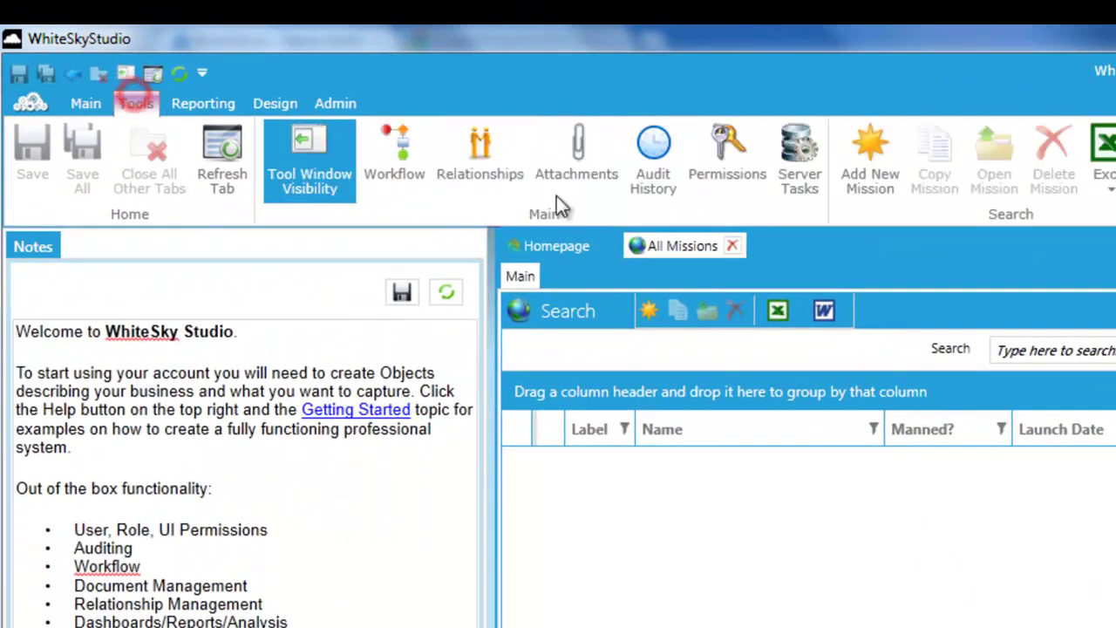
{"action": "left_click", "coordinate": [788, 178]}
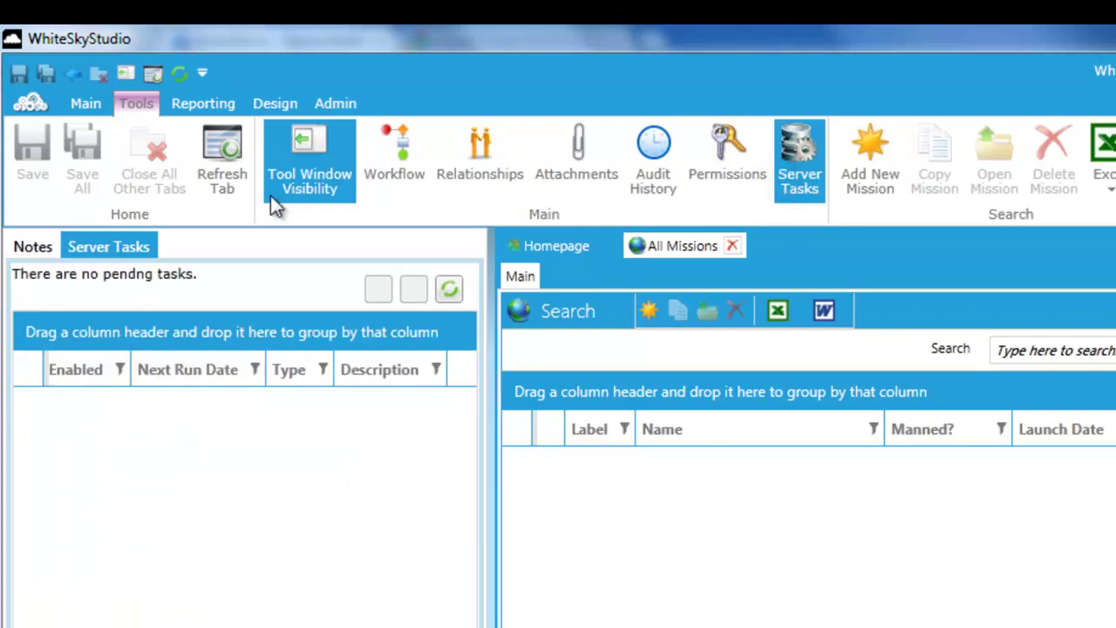
{"action": "left_click", "coordinate": [224, 174]}
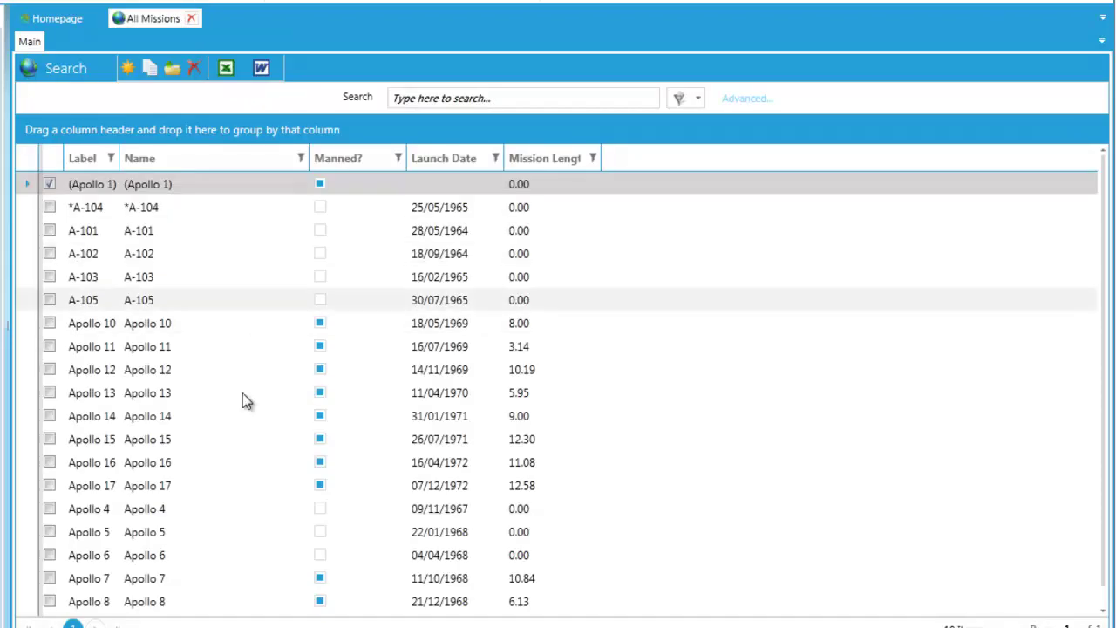
- Open the Apollo 13 mission record to review its imported details and close it again
{"action": "double_click", "coordinate": [47, 399]}
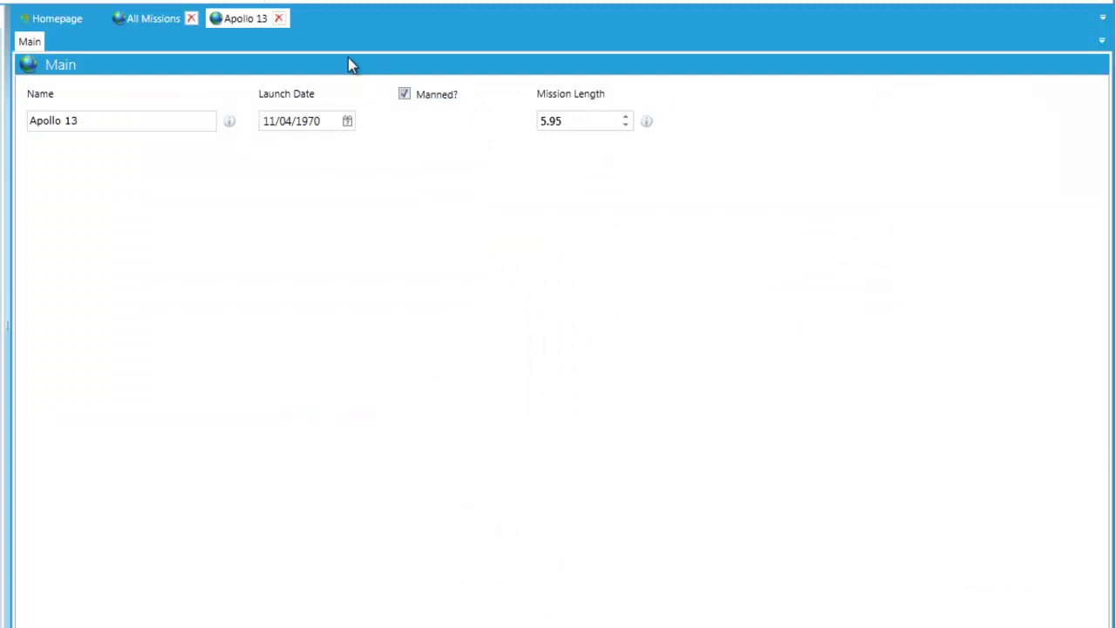
{"action": "left_click", "coordinate": [280, 20]}
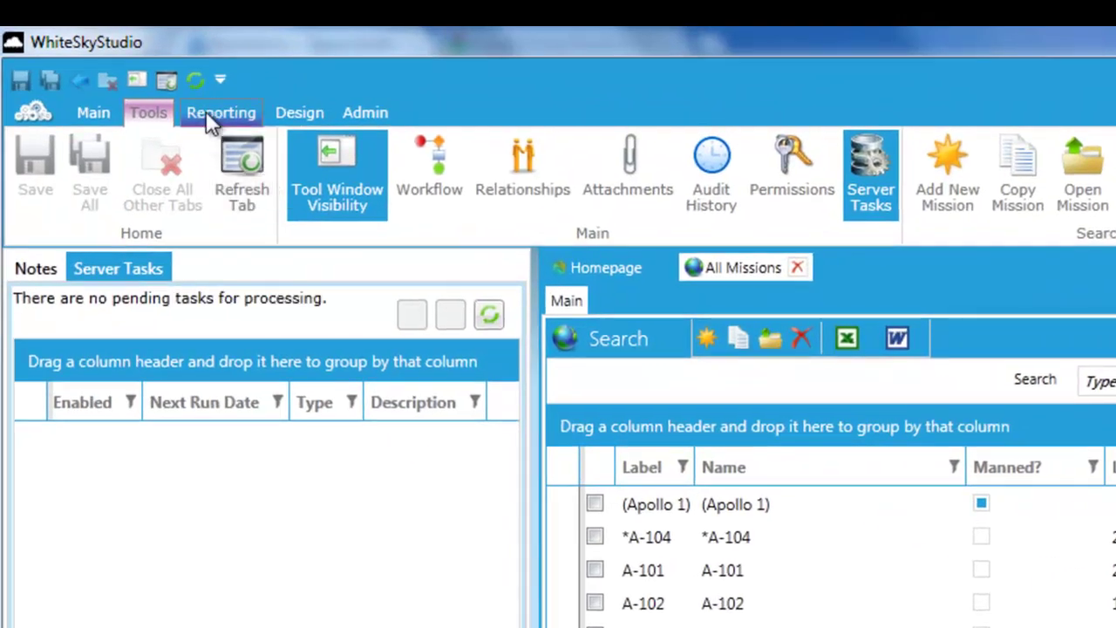
- Hide the Server Tasks window
{"action": "left_click", "coordinate": [206, 111]}
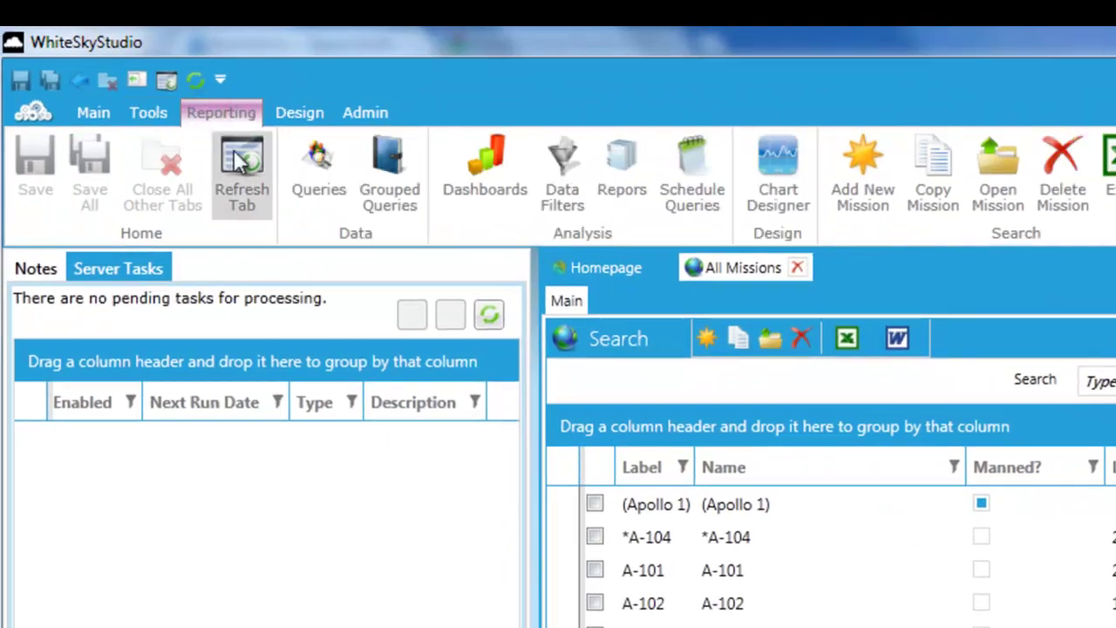
{"action": "left_click", "coordinate": [160, 111]}
{"action": "left_click", "coordinate": [859, 170]}
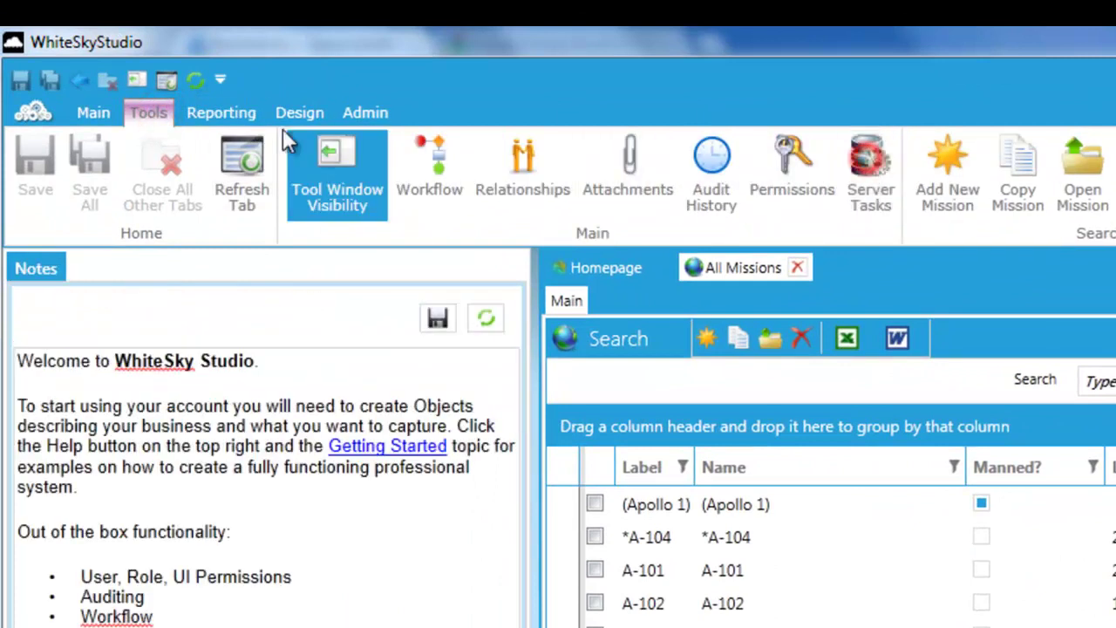
- Create a new reporting query named Missions Overview with the description "overview"
{"action": "left_click", "coordinate": [222, 112]}
{"action": "left_click", "coordinate": [318, 183]}
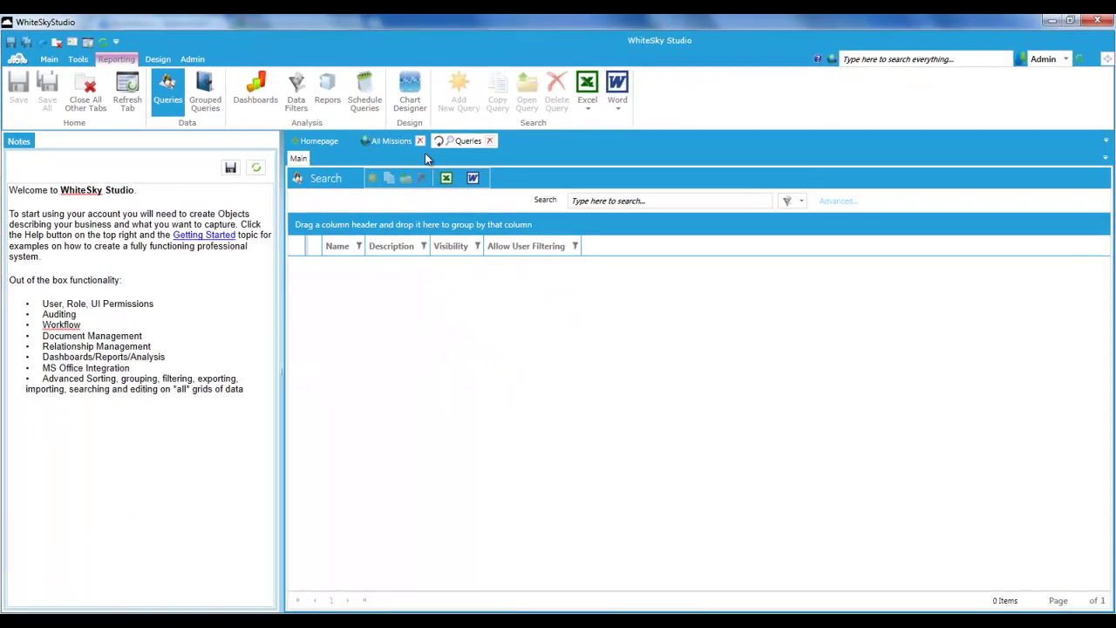
{"action": "left_click", "coordinate": [459, 87]}
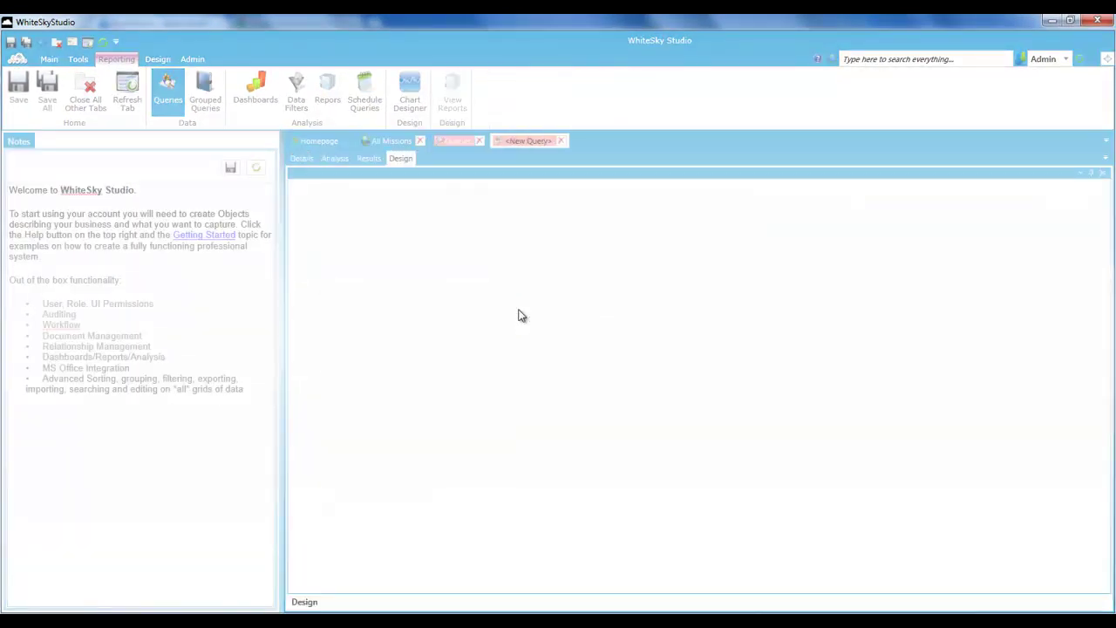
{"action": "left_click", "coordinate": [301, 157]}
{"action": "left_click", "coordinate": [374, 211]}
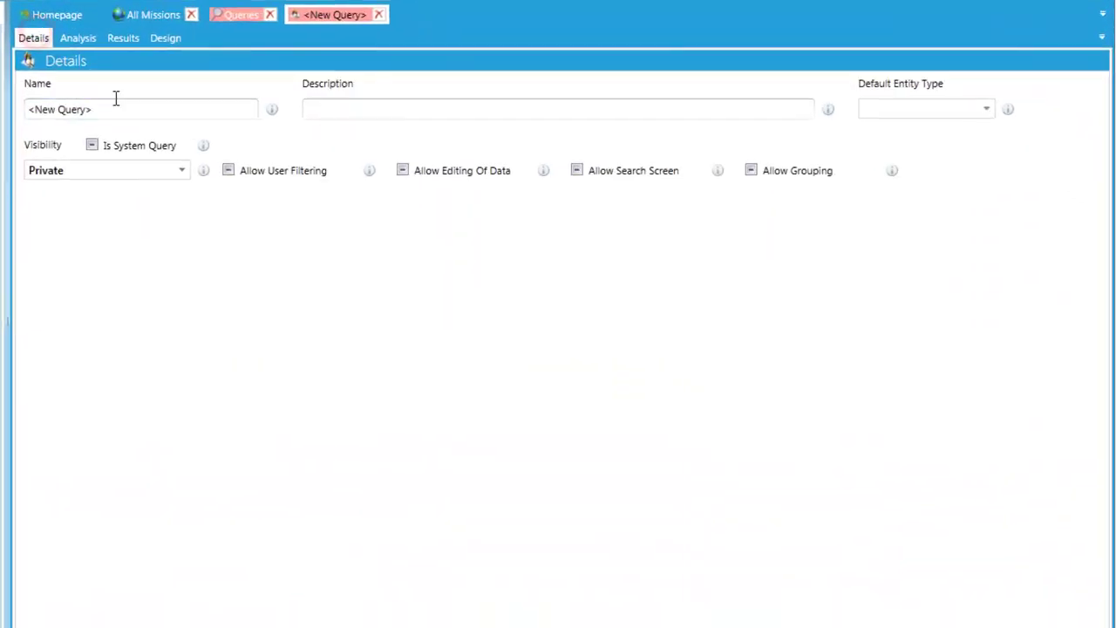
{"action": "type", "text": "Missions Overview"}
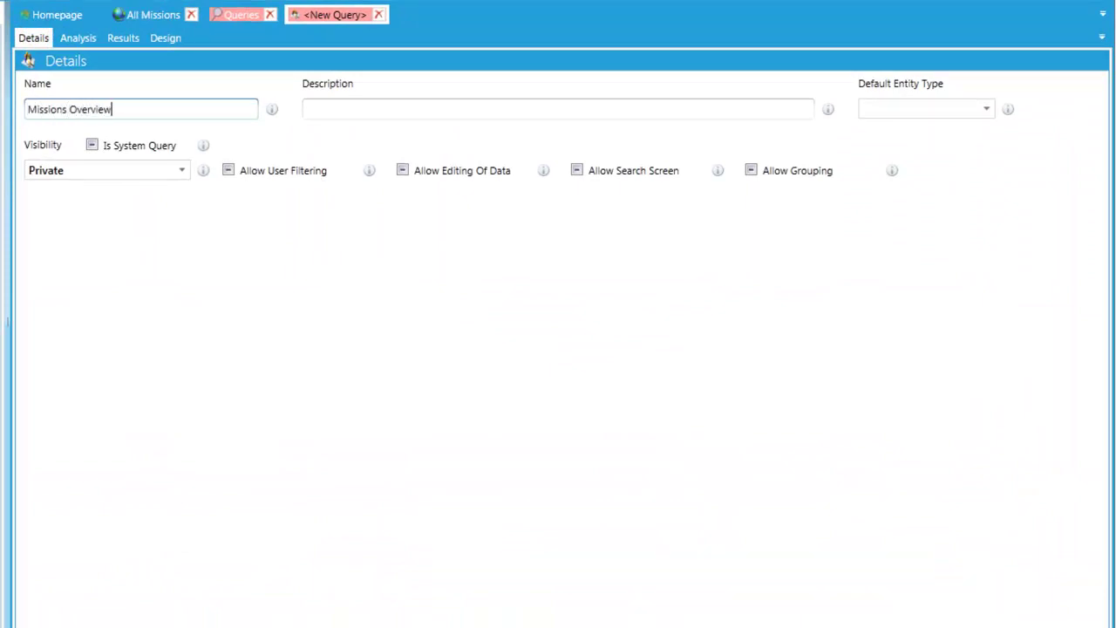
{"action": "left_click", "coordinate": [306, 109]}
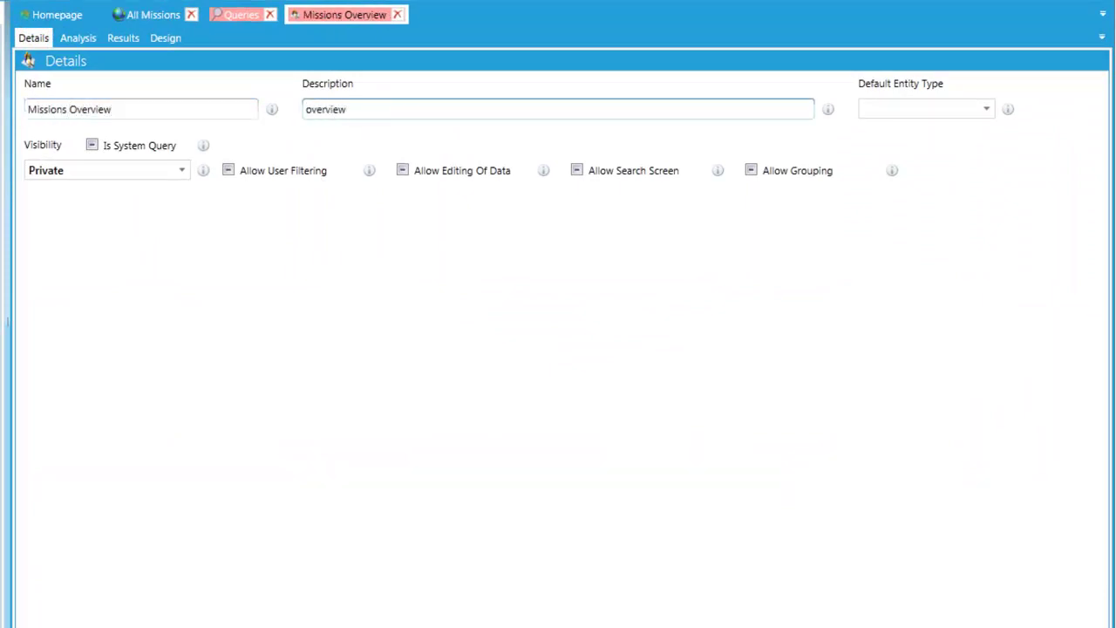
- Set the query's visibility to Global and enable Allow Editing Of Data, Allow Search Screen and Allow Grouping
{"action": "left_click", "coordinate": [105, 174]}
{"action": "left_click", "coordinate": [115, 193]}
{"action": "left_click", "coordinate": [443, 171]}
{"action": "left_click", "coordinate": [626, 171]}
{"action": "left_click", "coordinate": [801, 173]}
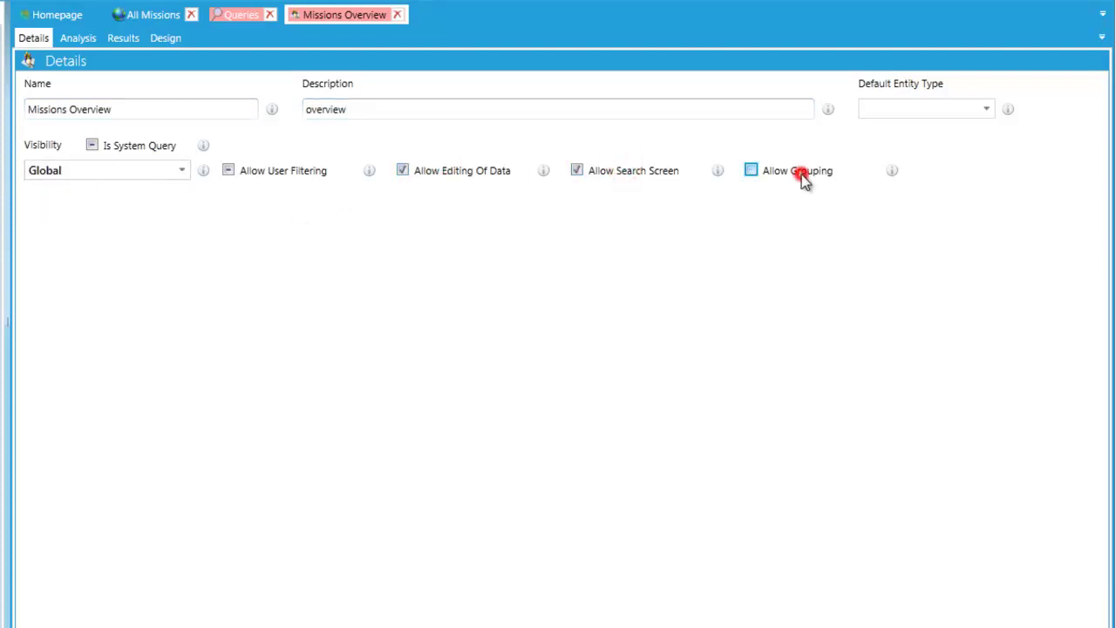
- Add the Mission object to the query design and expand its Main group of fields
{"action": "left_click", "coordinate": [162, 38]}
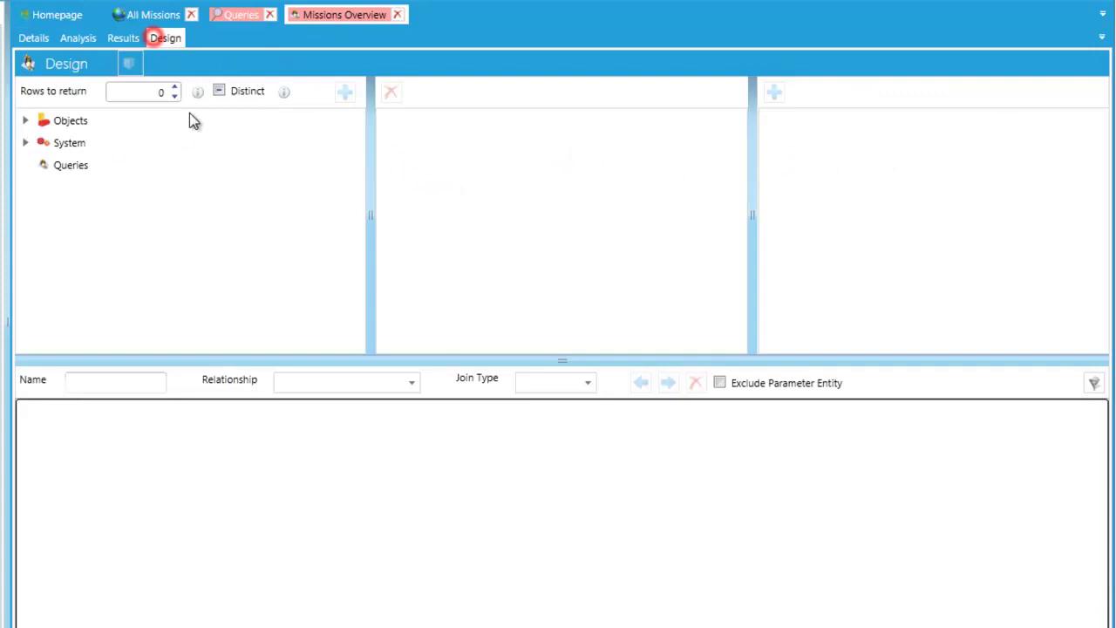
{"action": "left_click", "coordinate": [24, 121]}
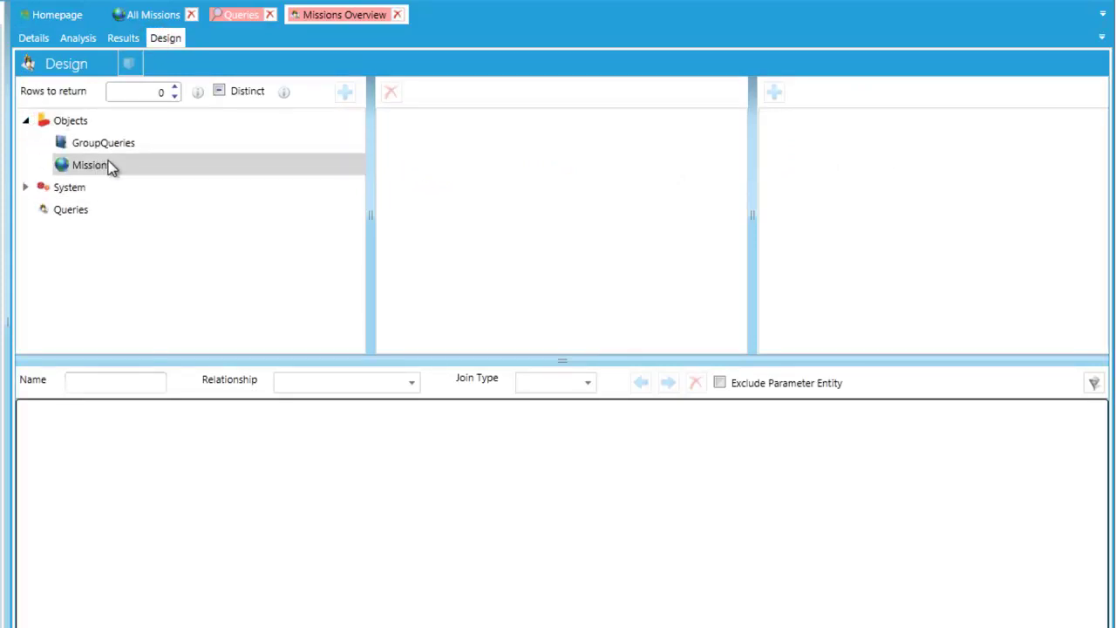
{"action": "left_click", "coordinate": [118, 167]}
{"action": "left_click", "coordinate": [345, 92]}
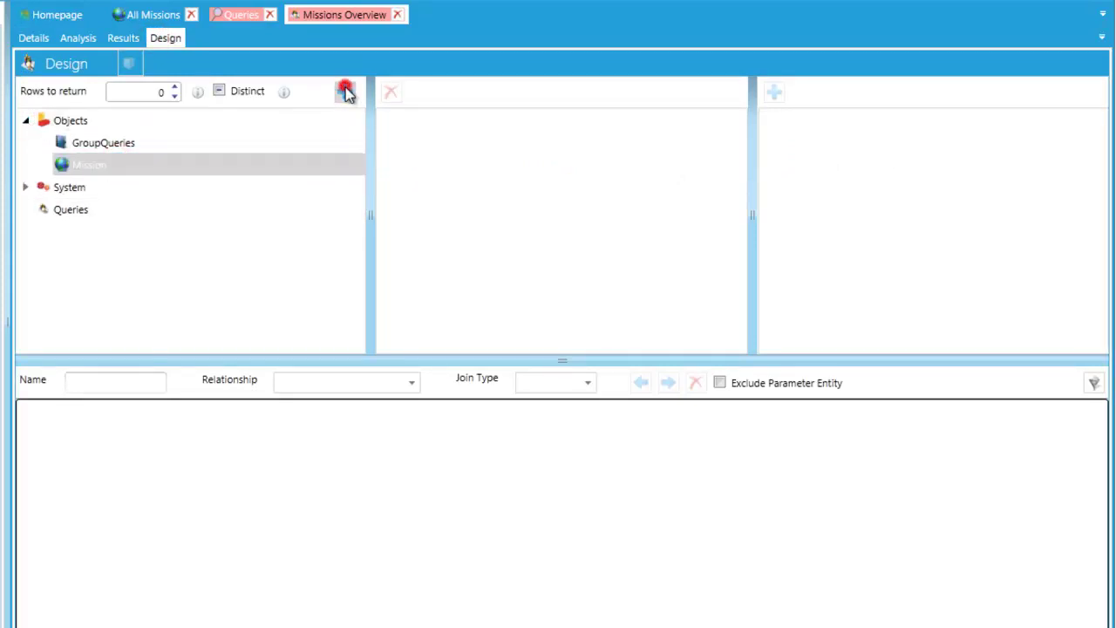
{"action": "left_click", "coordinate": [436, 122]}
{"action": "left_click", "coordinate": [771, 147]}
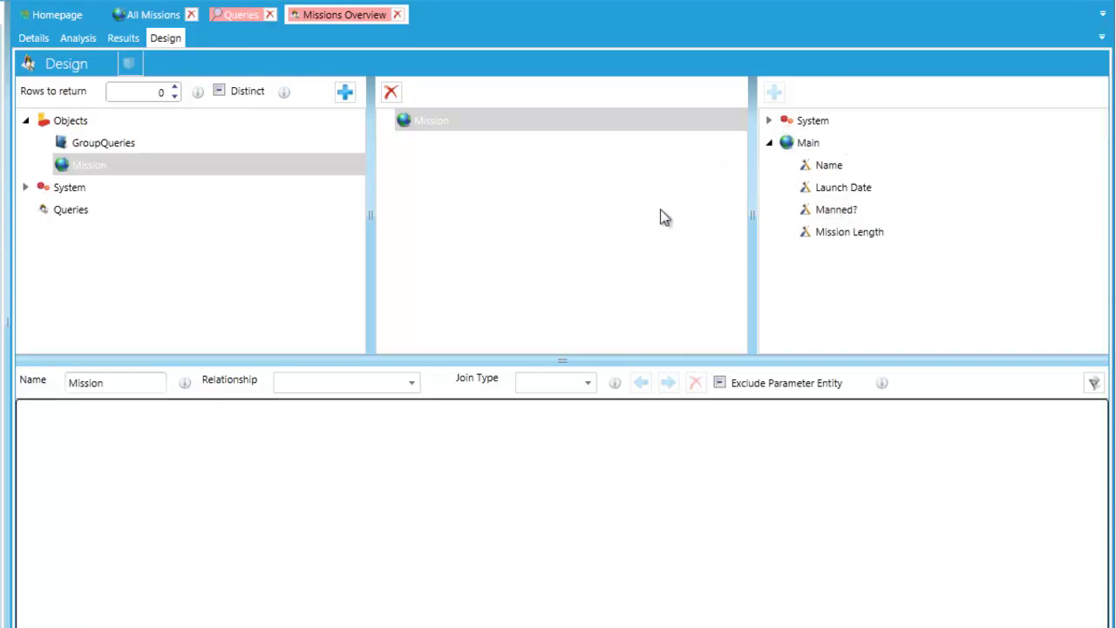
- Add the Mission fields Name, Launch Date, Manned? and Mission Length to the query
{"action": "left_click", "coordinate": [855, 167]}
{"action": "left_click", "coordinate": [775, 93]}
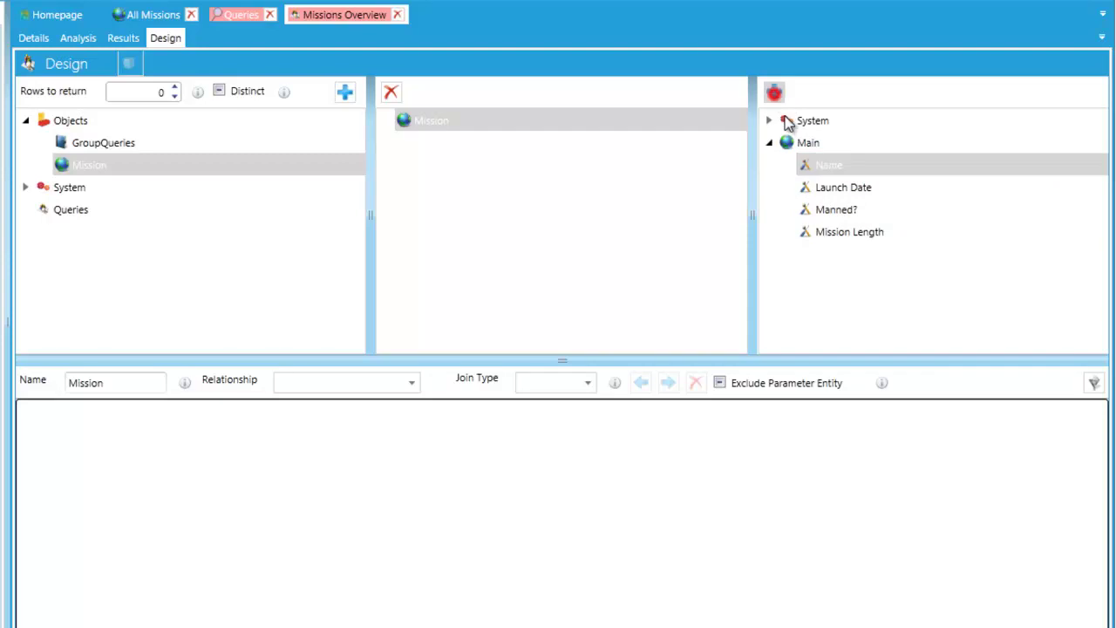
{"action": "left_click", "coordinate": [865, 188]}
{"action": "left_click", "coordinate": [774, 92]}
{"action": "left_click", "coordinate": [848, 211]}
{"action": "left_click", "coordinate": [774, 93]}
{"action": "left_click", "coordinate": [848, 234]}
{"action": "left_click", "coordinate": [775, 92]}
- Show the Missions Overview query's results and save the query
{"action": "left_click", "coordinate": [123, 37]}
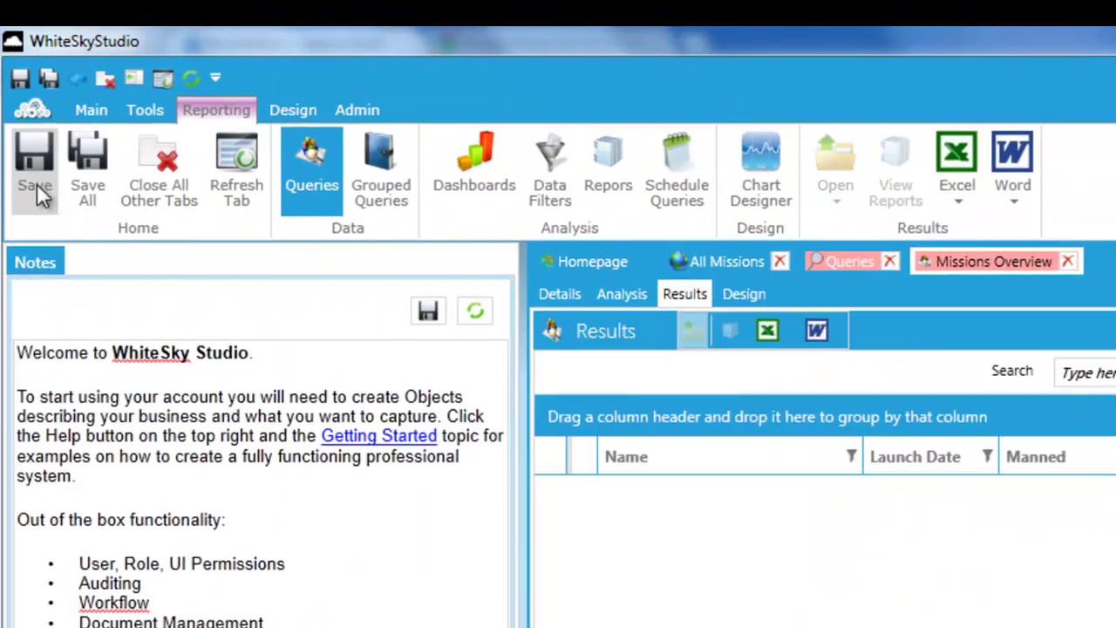
{"action": "left_click", "coordinate": [35, 174]}
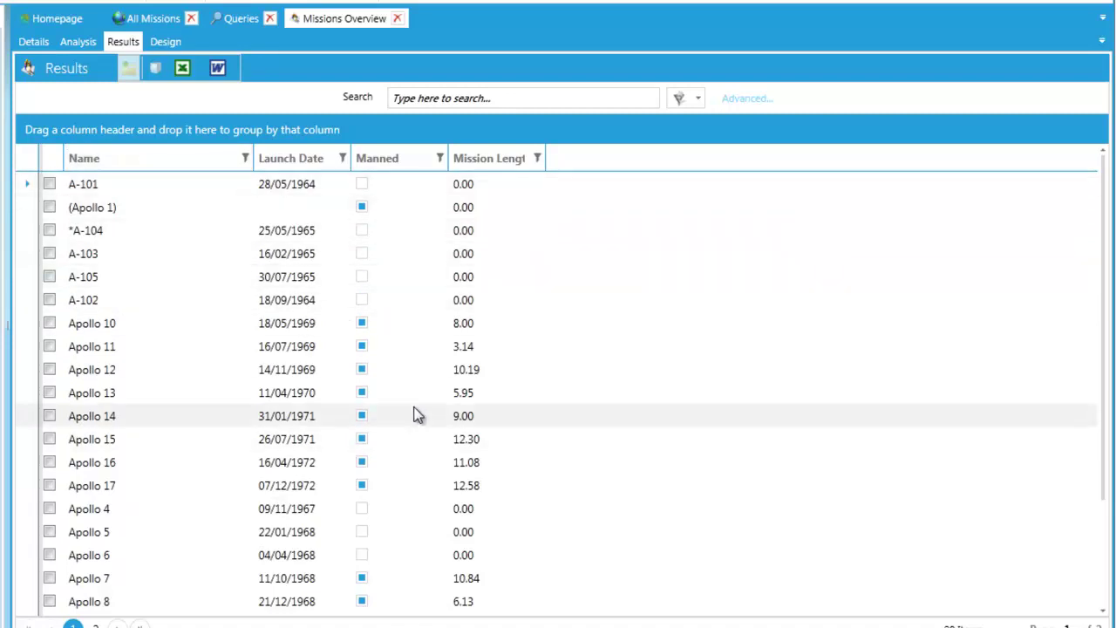
- Open the chart designer for the query analysis and add a Doughnut series named Manned Missions
{"action": "left_click", "coordinate": [81, 44]}
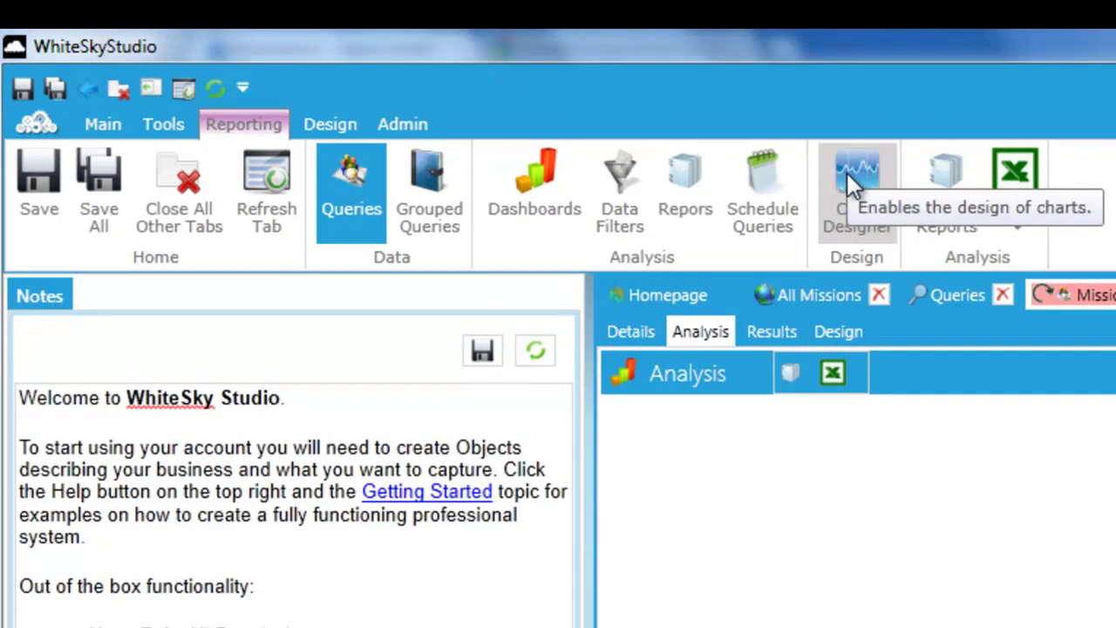
{"action": "left_click", "coordinate": [846, 170]}
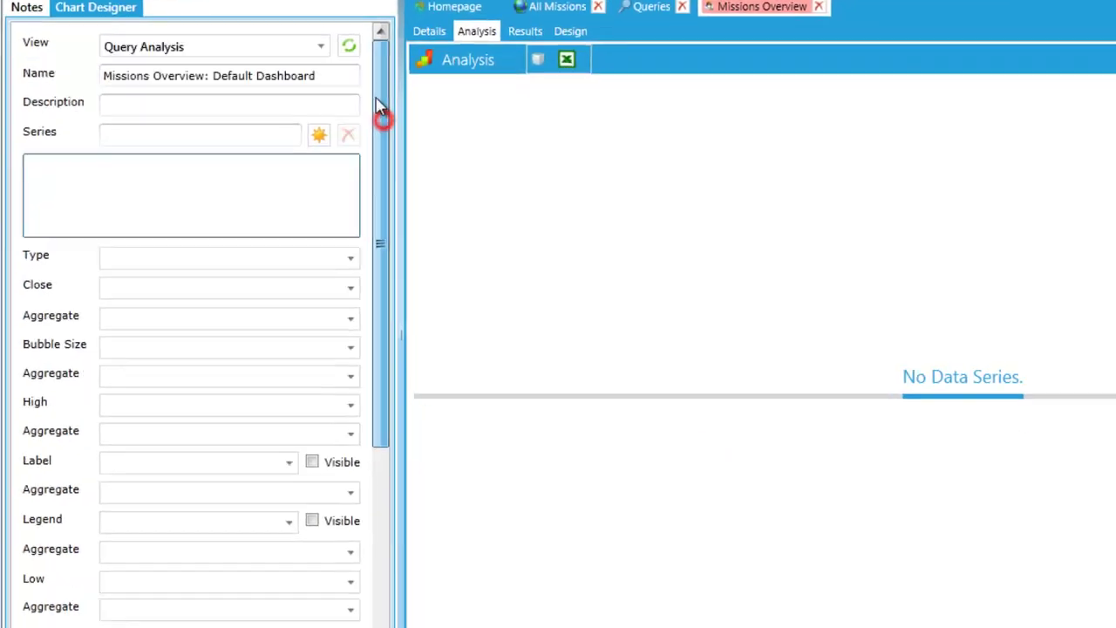
{"action": "left_click", "coordinate": [468, 484]}
{"action": "left_click", "coordinate": [110, 145]}
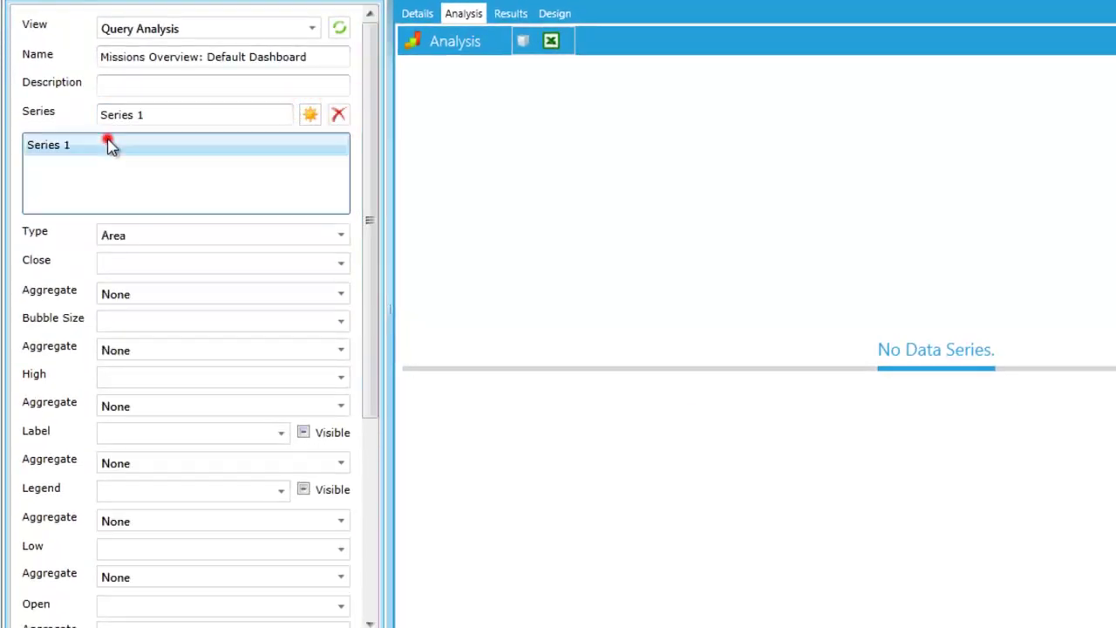
{"action": "left_click", "coordinate": [177, 117]}
{"action": "type", "text": "Manned Missions"}
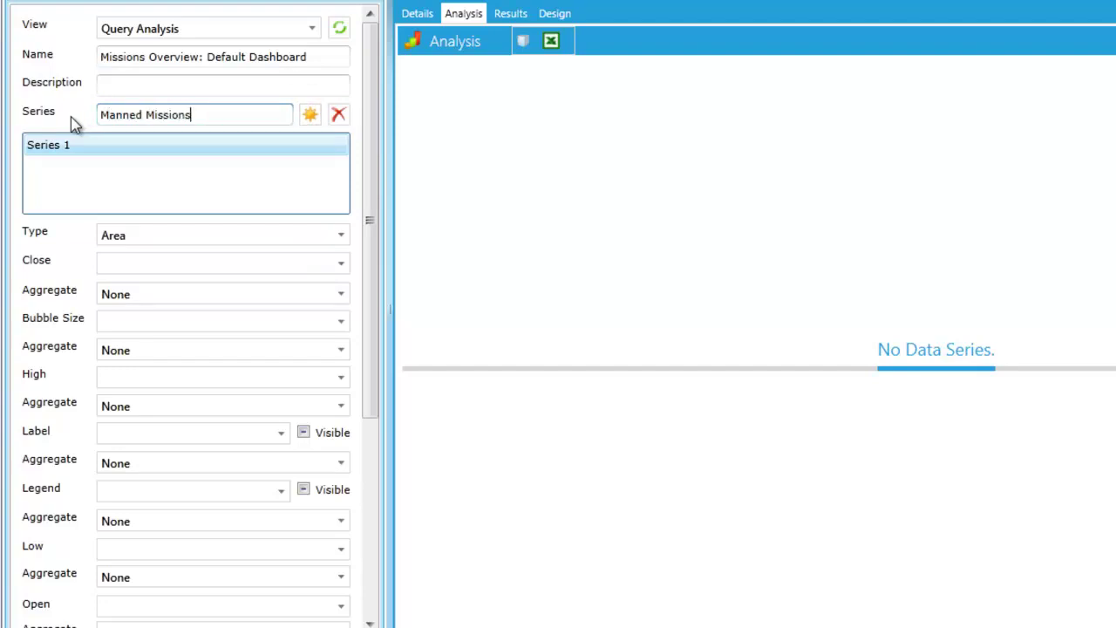
{"action": "left_click", "coordinate": [184, 234]}
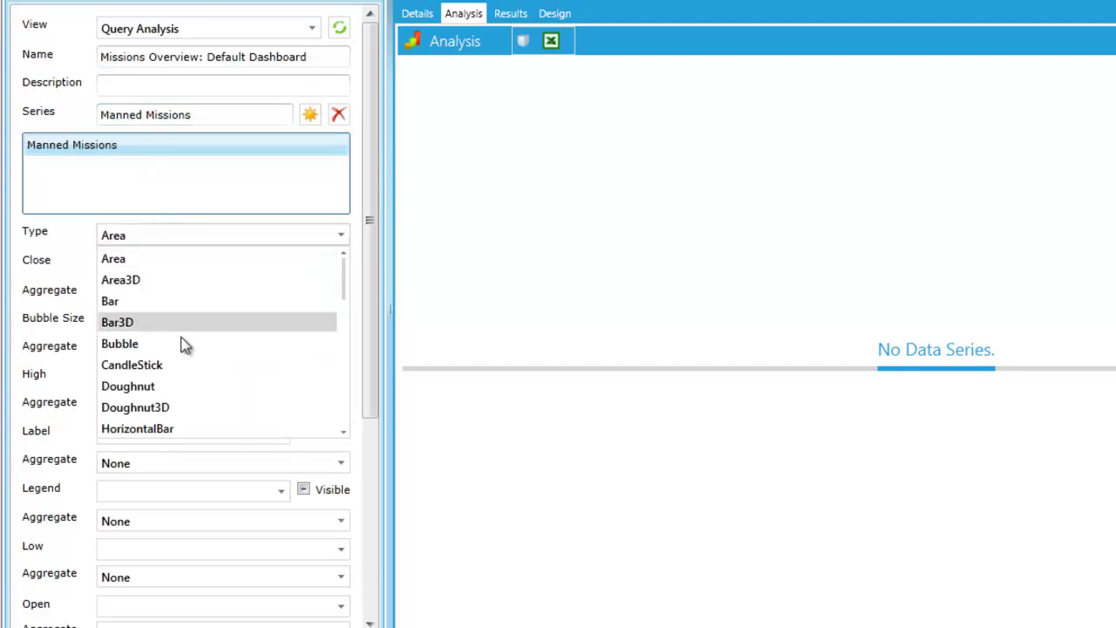
{"action": "left_click", "coordinate": [175, 386]}
- Group the series by Manned, enable Flatten Series and Create Series For Last Group, and set its XCategory to Manned
{"action": "left_click_drag", "start_coordinate": [364, 293], "coordinate": [374, 512]}
{"action": "left_click", "coordinate": [179, 563]}
{"action": "left_click", "coordinate": [157, 518]}
{"action": "left_click", "coordinate": [144, 539]}
{"action": "left_click", "coordinate": [143, 516]}
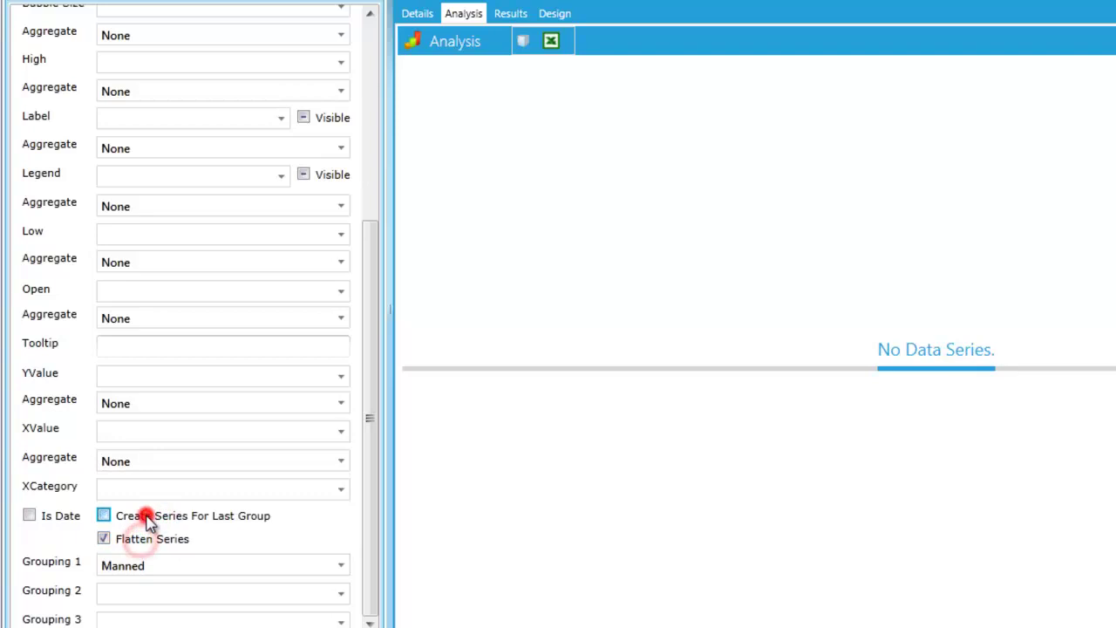
{"action": "left_click", "coordinate": [143, 491]}
{"action": "left_click", "coordinate": [147, 555]}
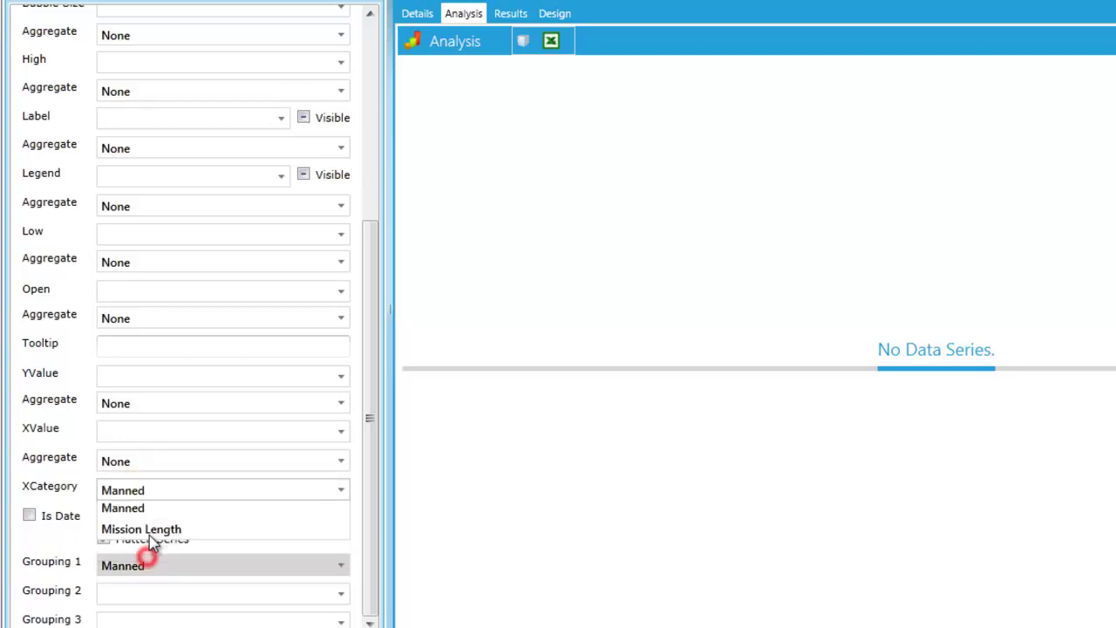
- Set the series YValue to Name with the Count aggregate
{"action": "left_click", "coordinate": [147, 375]}
{"action": "left_click", "coordinate": [149, 400]}
{"action": "left_click", "coordinate": [138, 403]}
{"action": "left_click", "coordinate": [147, 448]}
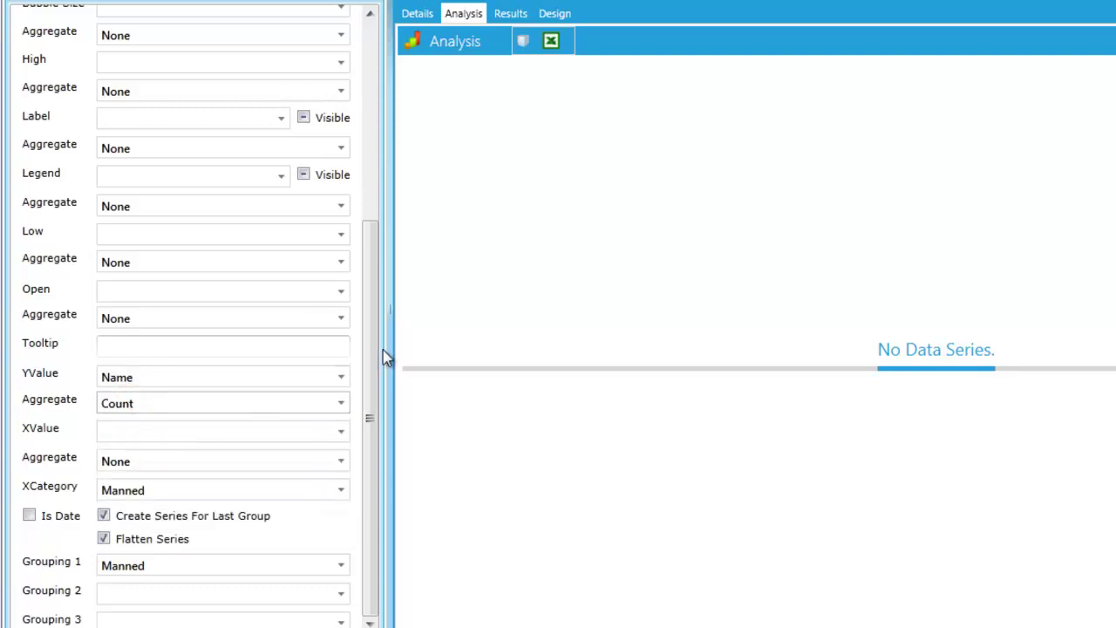
- Set the series label to Name with the Count aggregate
{"action": "left_click_drag", "start_coordinate": [370, 340], "coordinate": [378, 269]}
{"action": "left_click", "coordinate": [182, 252]}
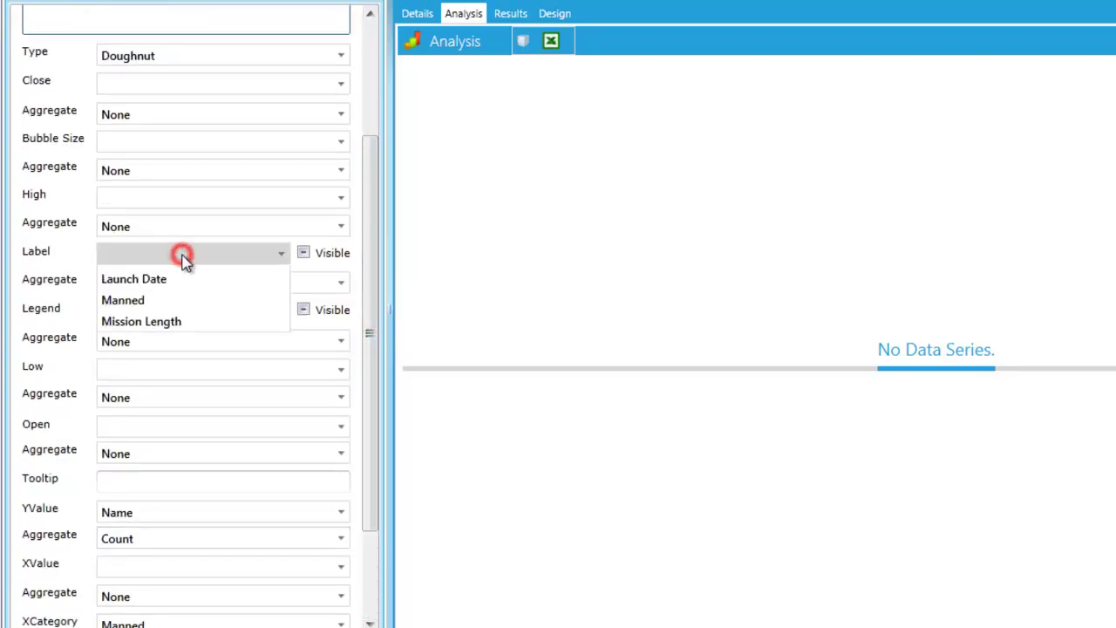
{"action": "left_click", "coordinate": [172, 281]}
{"action": "left_click", "coordinate": [137, 284]}
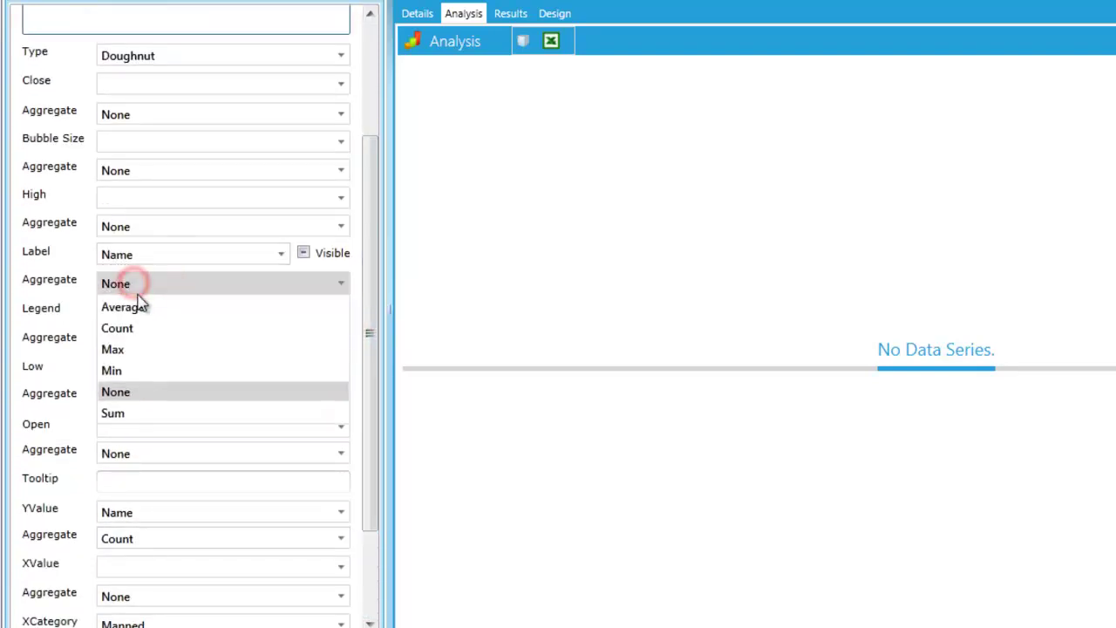
{"action": "left_click", "coordinate": [139, 325]}
- Set the series legend to Manned, make the legend and label visible, and refresh the chart
{"action": "left_click", "coordinate": [140, 313]}
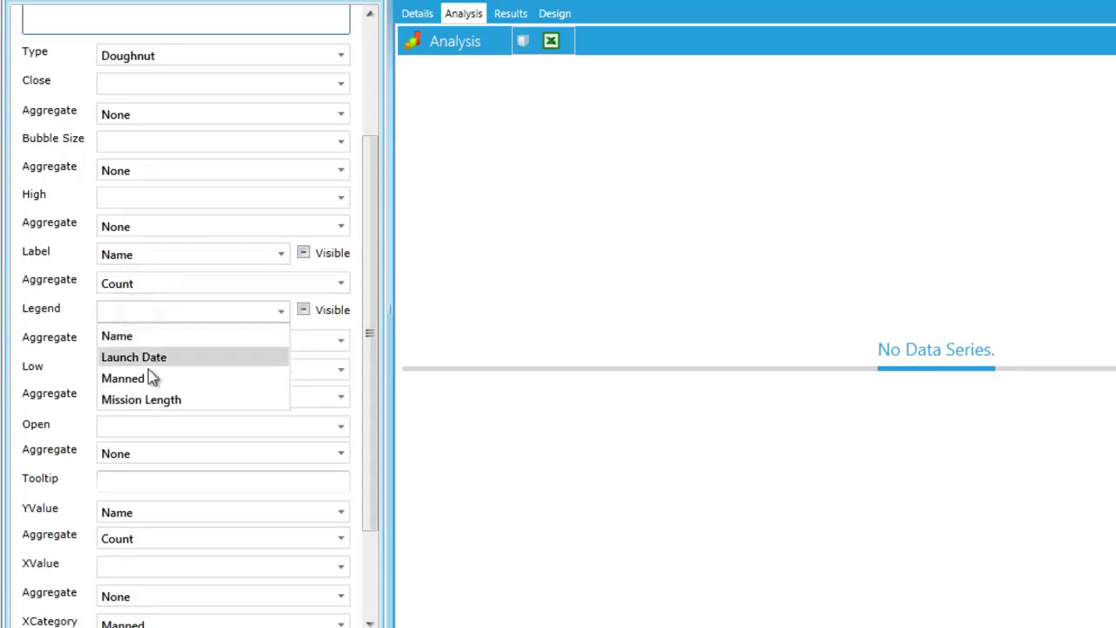
{"action": "left_click", "coordinate": [148, 381]}
{"action": "left_click", "coordinate": [314, 310]}
{"action": "left_click", "coordinate": [318, 253]}
{"action": "left_click_drag", "start_coordinate": [370, 253], "coordinate": [340, 38]}
{"action": "left_click", "coordinate": [339, 28]}
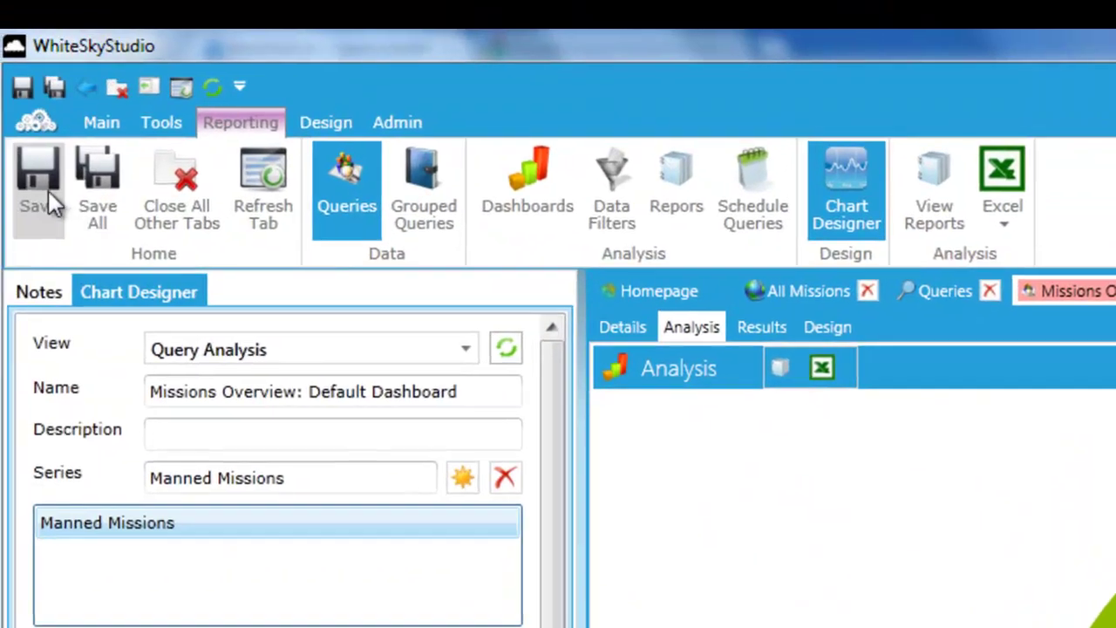
- Save the Missions Overview query with its dashboard and close all open tabs except the Homepage
{"action": "left_click", "coordinate": [38, 183]}
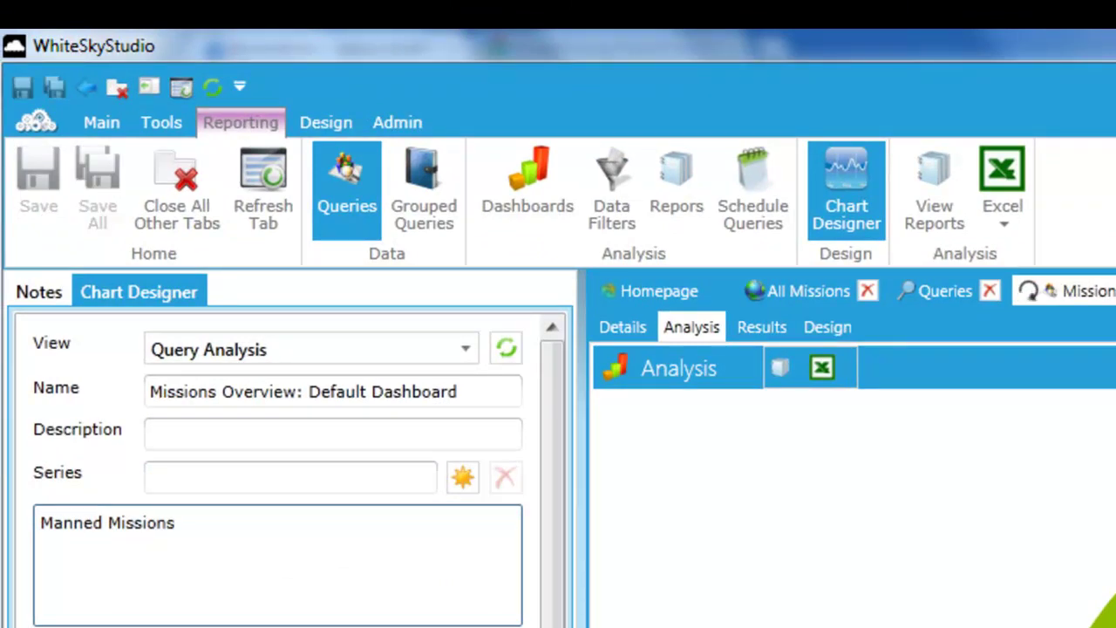
{"action": "left_click", "coordinate": [353, 168]}
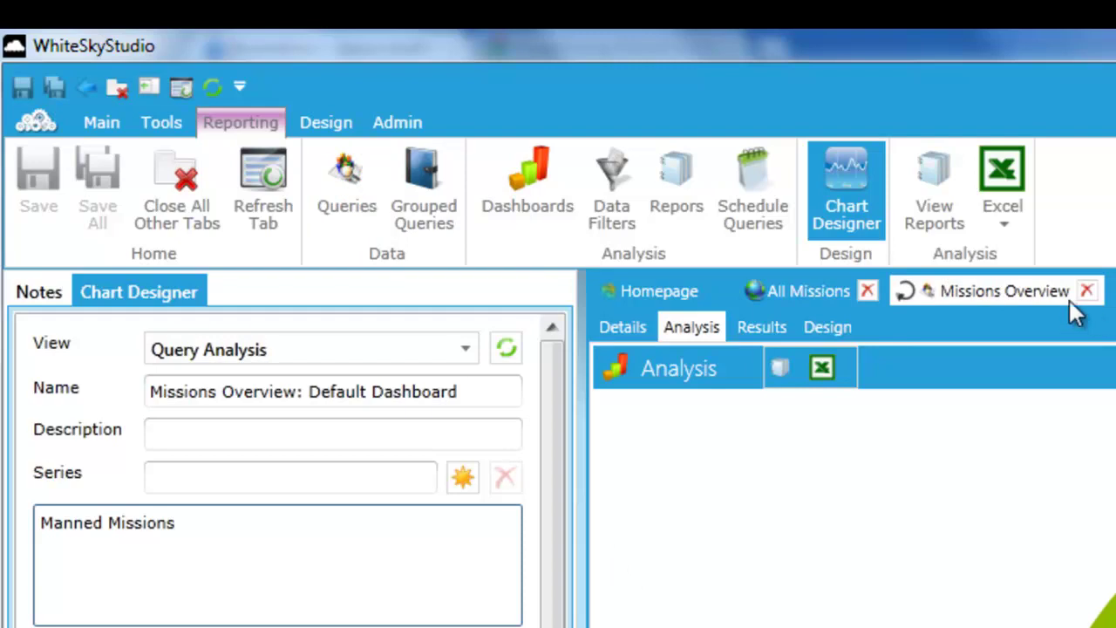
{"action": "left_click", "coordinate": [867, 291]}
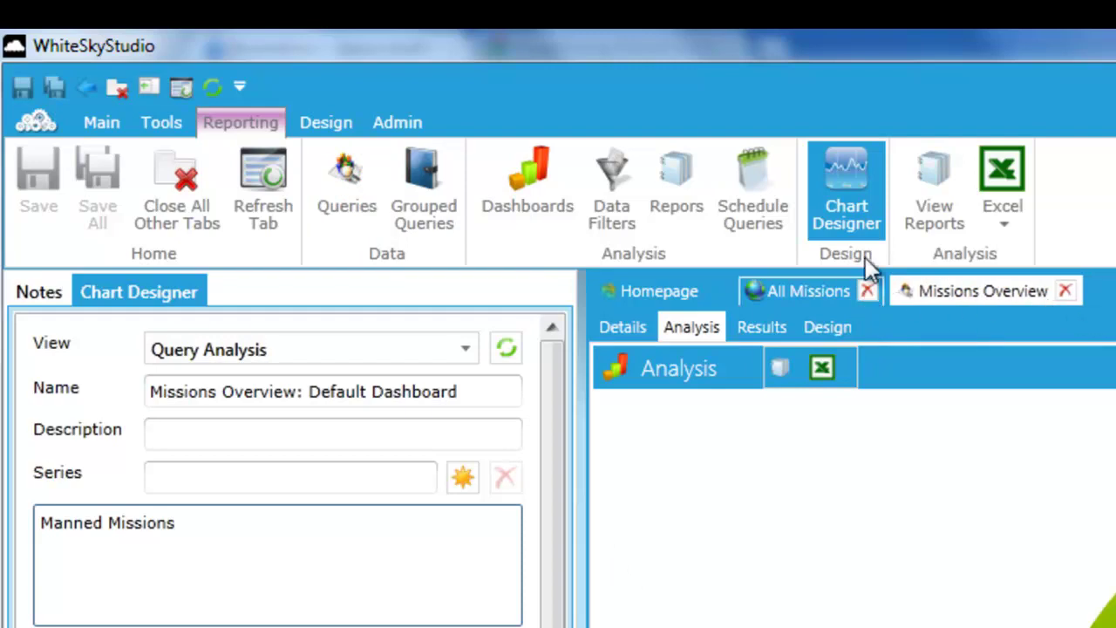
{"action": "left_click", "coordinate": [867, 291]}
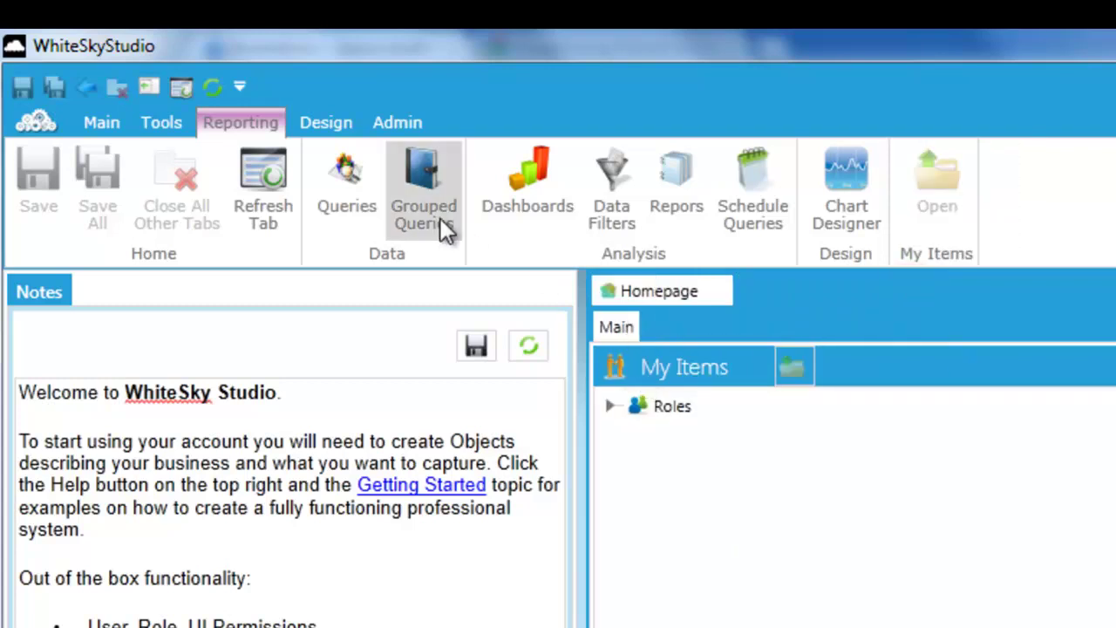
- Open the layout designer for the Homepage, name the layout Homepage, and set it as default
{"action": "left_click", "coordinate": [336, 129]}
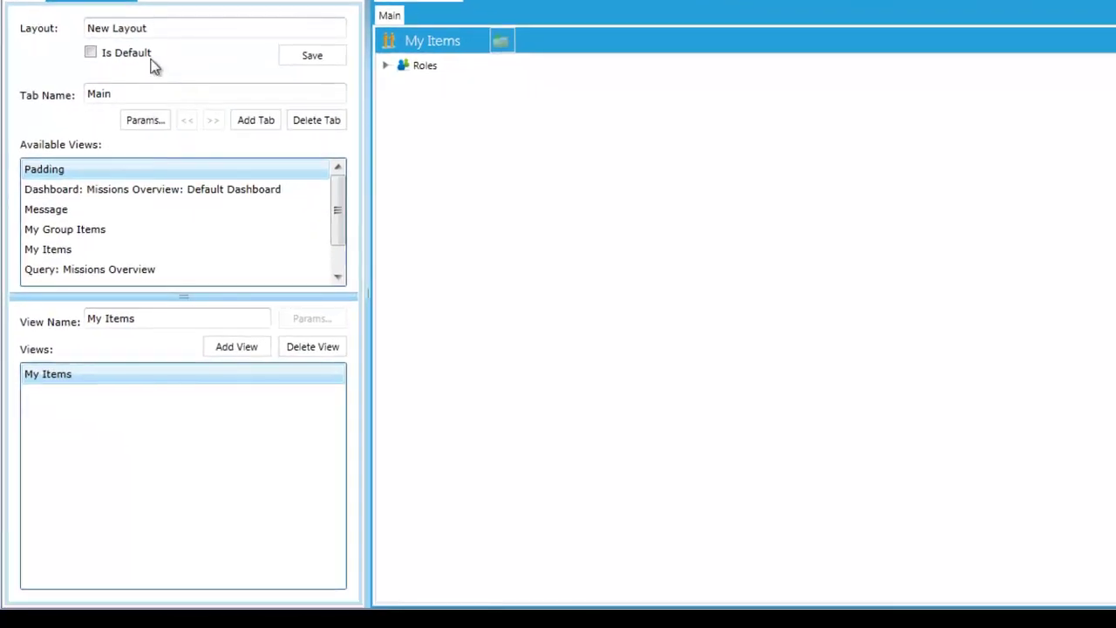
{"action": "triple_click", "coordinate": [157, 28]}
{"action": "type", "text": "Homepage"}
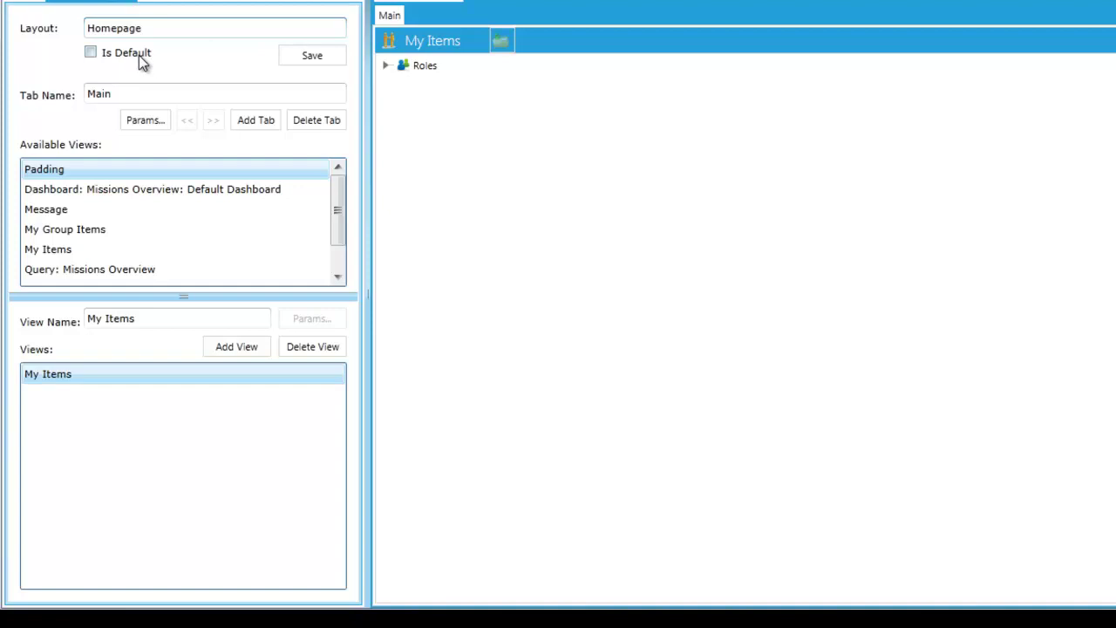
{"action": "left_click", "coordinate": [139, 55]}
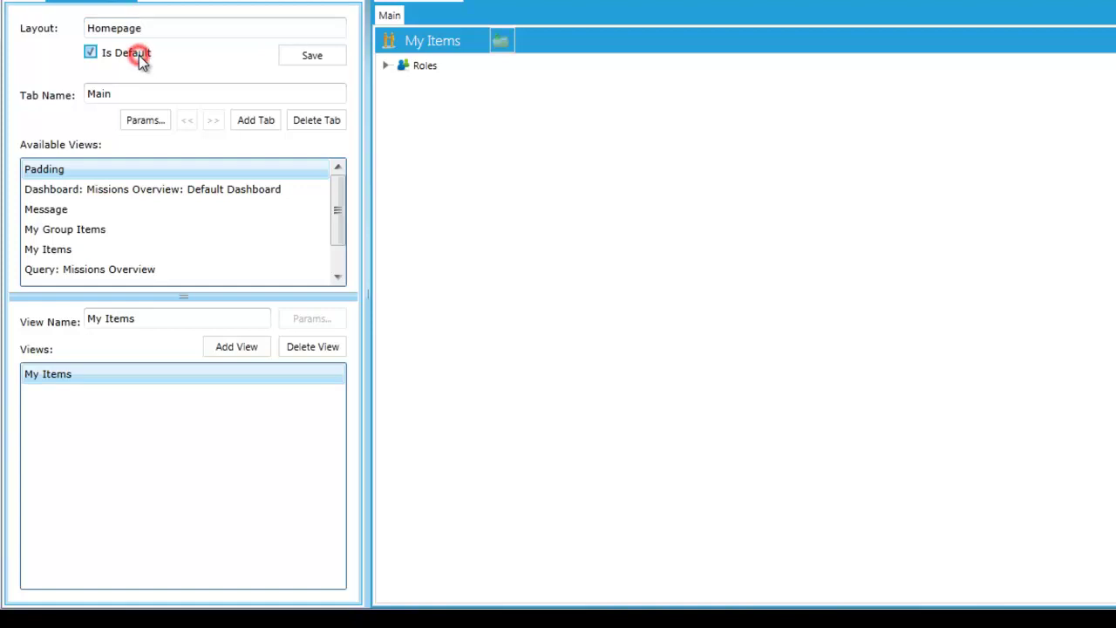
- Replace the My Items view with the Query: Missions Overview view and shorten its view name to Missions Overview
{"action": "left_click", "coordinate": [324, 348]}
{"action": "left_click_drag", "start_coordinate": [334, 215], "coordinate": [341, 254]}
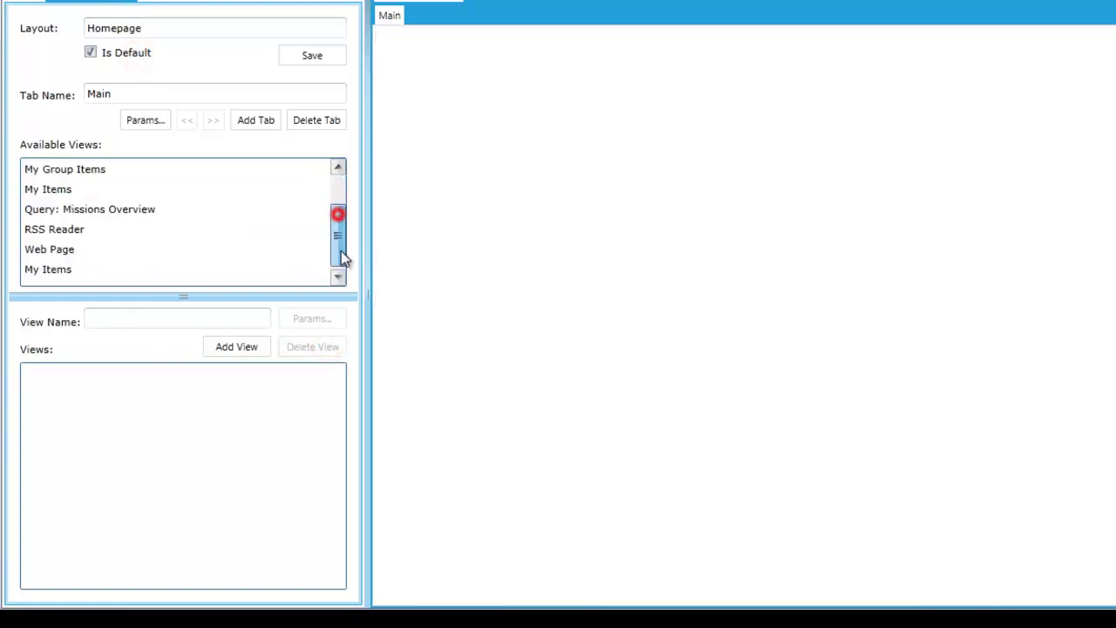
{"action": "left_click", "coordinate": [122, 208]}
{"action": "left_click", "coordinate": [240, 353]}
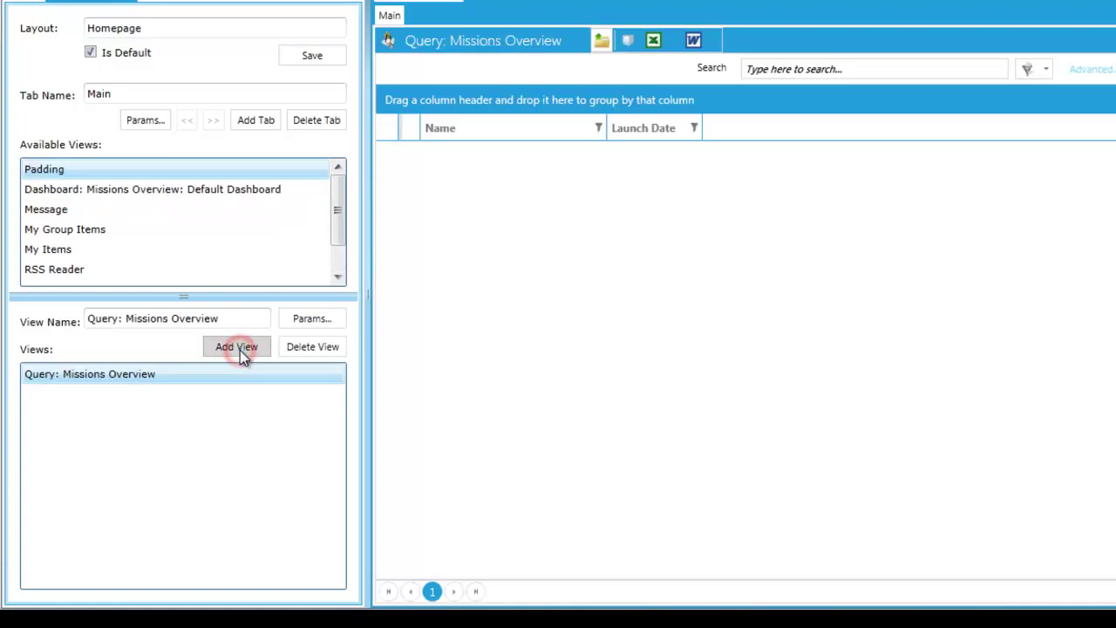
{"action": "left_click", "coordinate": [237, 317]}
{"action": "key", "text": "shift+Home"}
{"action": "key", "text": "BackSpace"}
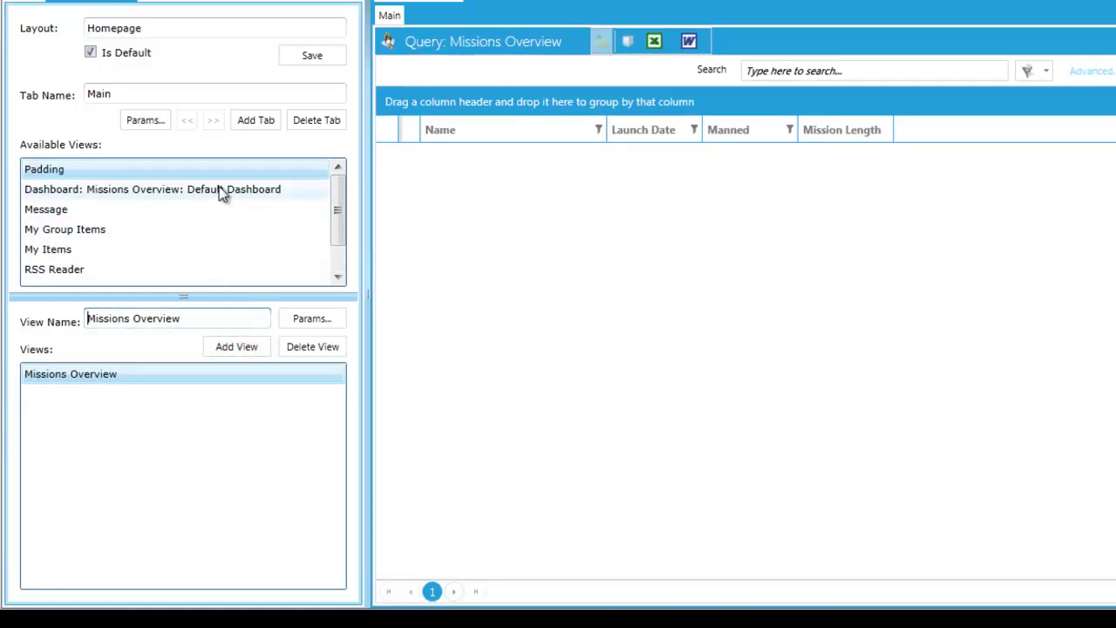
- Add the Dashboard: Missions Overview: Default Dashboard view to the layout and name it Manned Missions
{"action": "left_click", "coordinate": [217, 188]}
{"action": "left_click", "coordinate": [237, 345]}
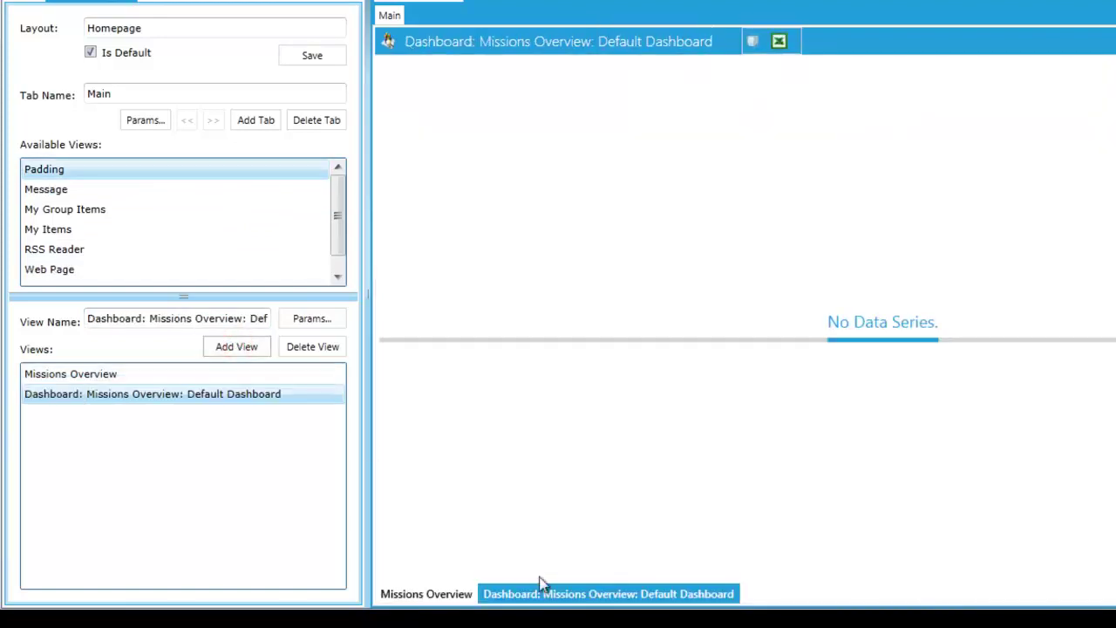
{"action": "left_click", "coordinate": [172, 315]}
{"action": "key", "text": "End"}
{"action": "key", "text": "shift+Home"}
{"action": "type", "text": "Manned Missions"}
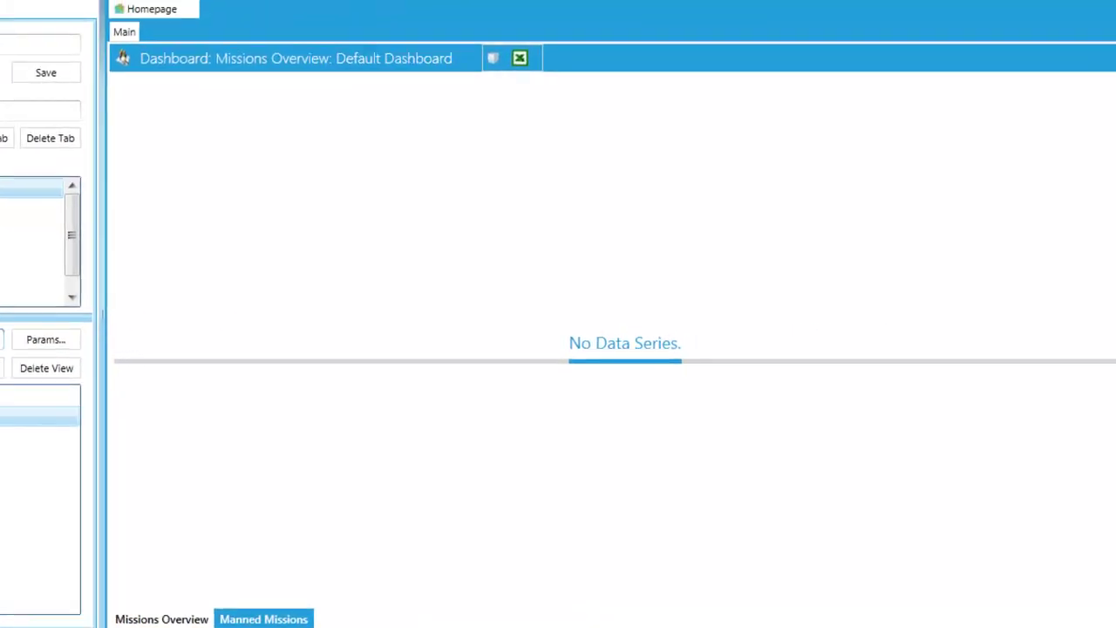
- Dock the Manned Missions dashboard above the Missions Overview query, enlarge its area, and save the layout before closing the designer
{"action": "left_click_drag", "start_coordinate": [197, 625], "coordinate": [565, 60]}
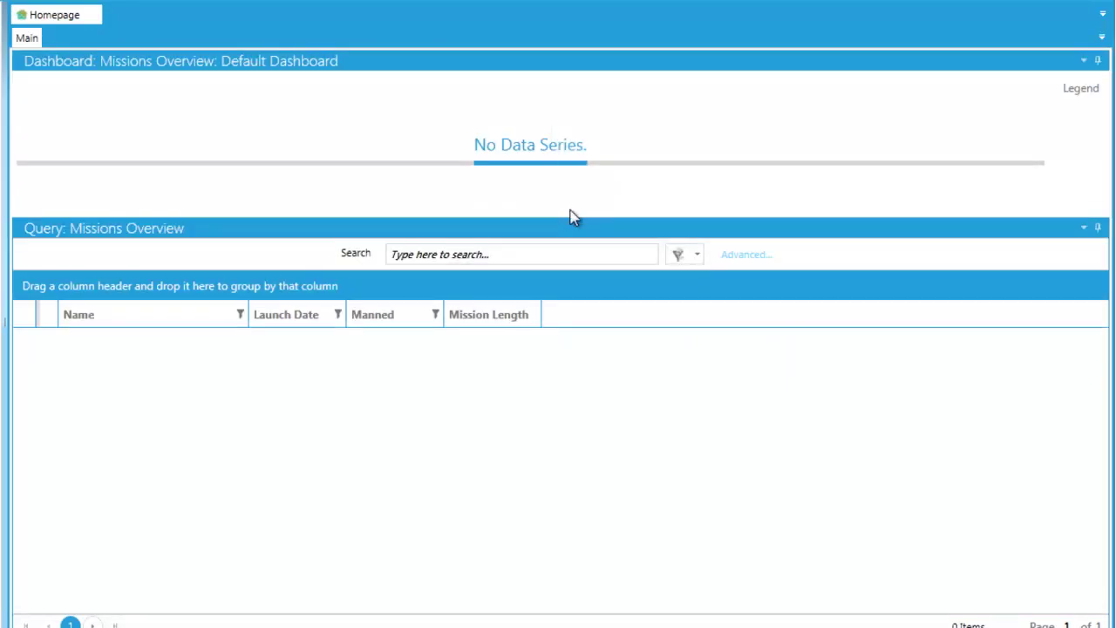
{"action": "left_click_drag", "start_coordinate": [573, 217], "coordinate": [571, 357]}
{"action": "left_click", "coordinate": [445, 350]}
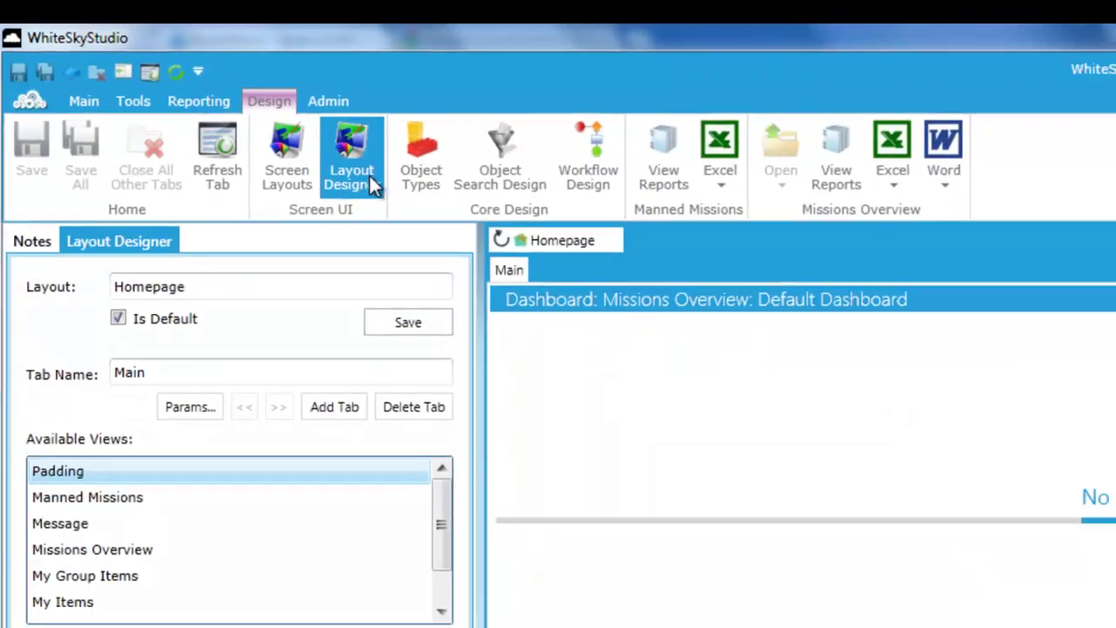
{"action": "left_click", "coordinate": [393, 179]}
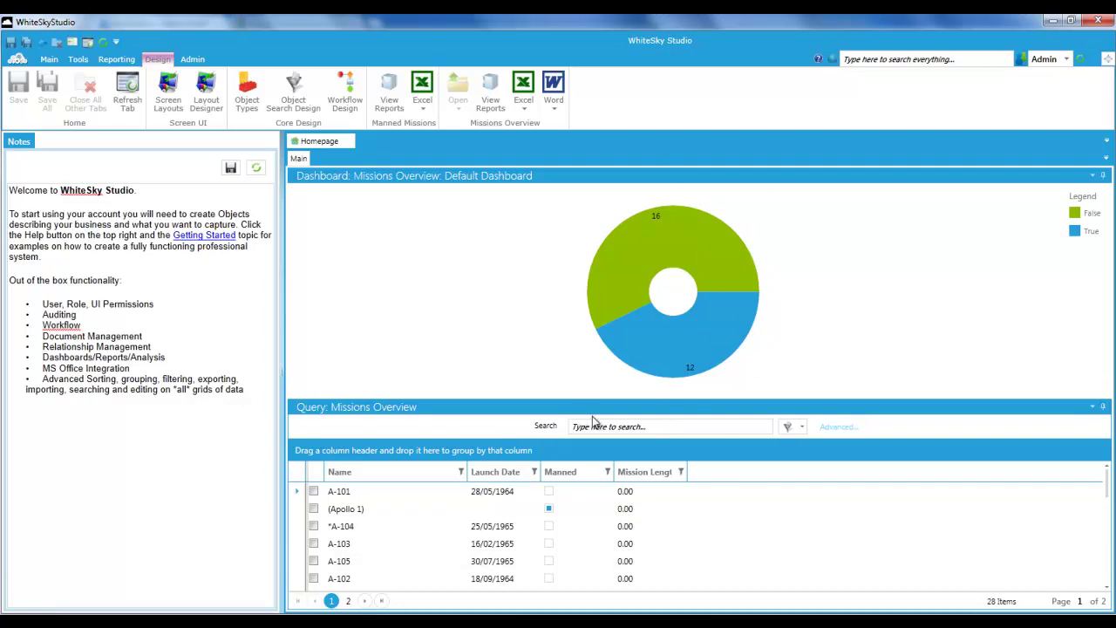
- Change the launch date of mission *A-104 to 25/05/1967 in the Missions Overview grid
{"action": "left_click", "coordinate": [502, 528]}
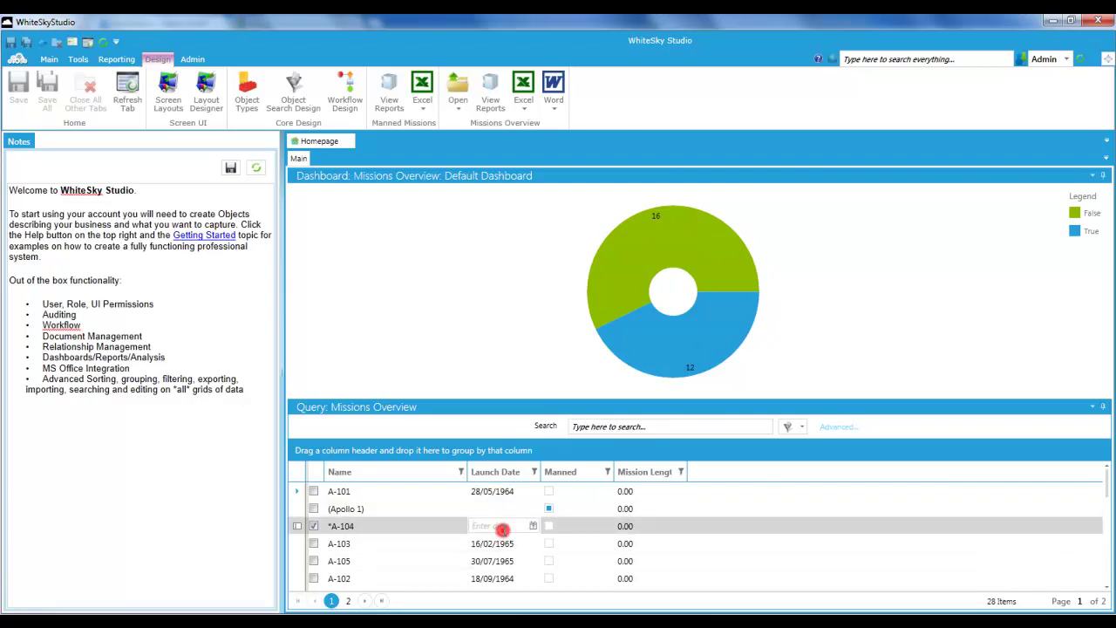
{"action": "left_click", "coordinate": [519, 526]}
{"action": "key", "text": "BackSpace"}
{"action": "type", "text": "7"}
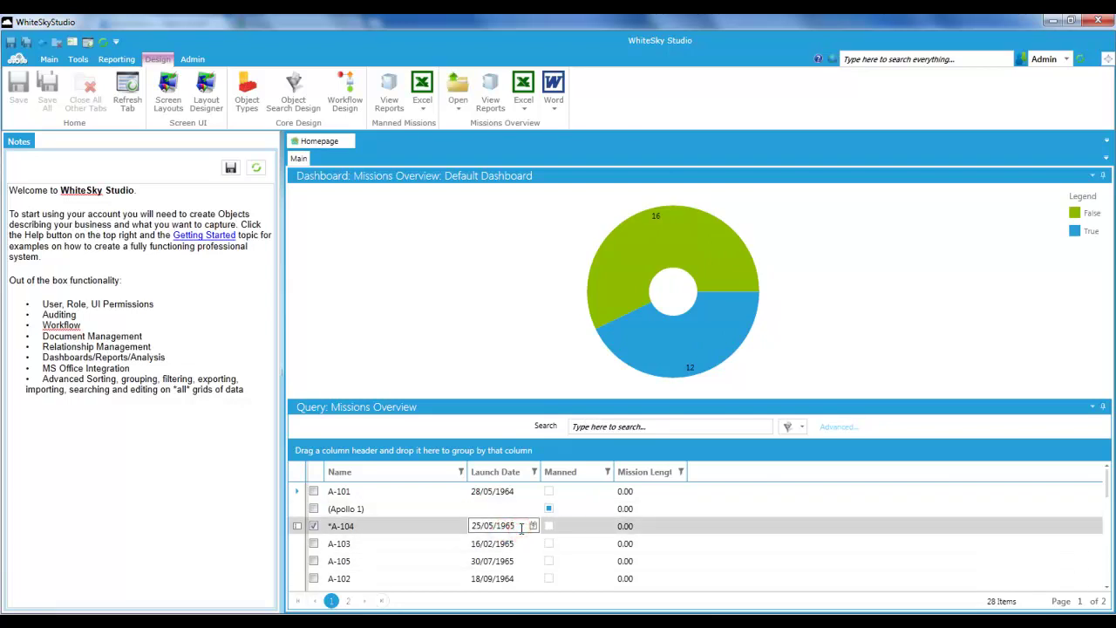
{"action": "key", "text": "Tab"}
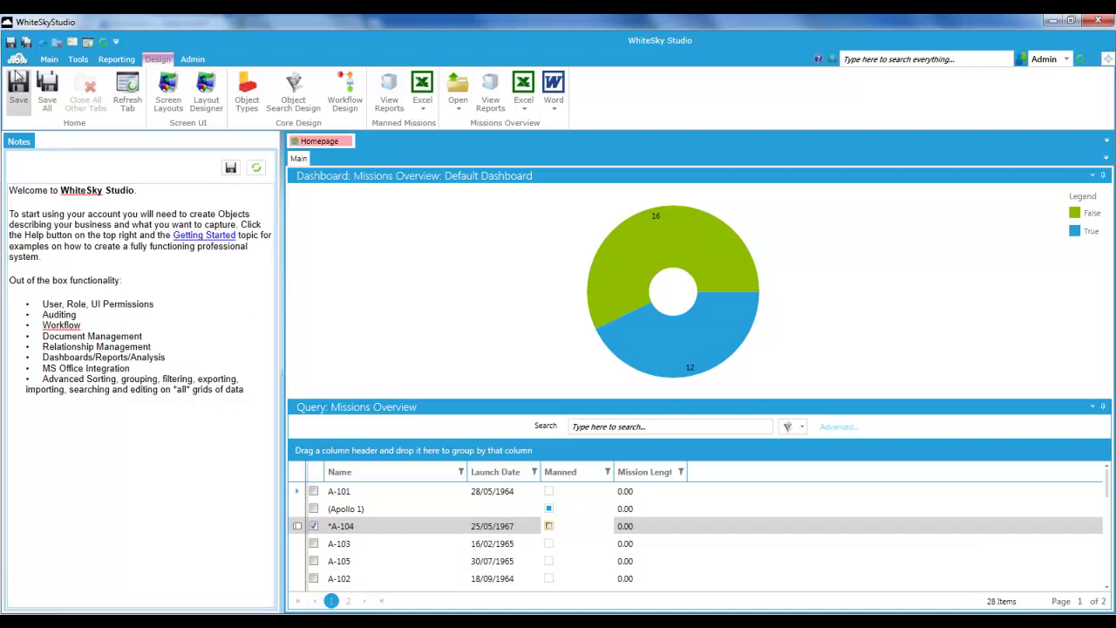